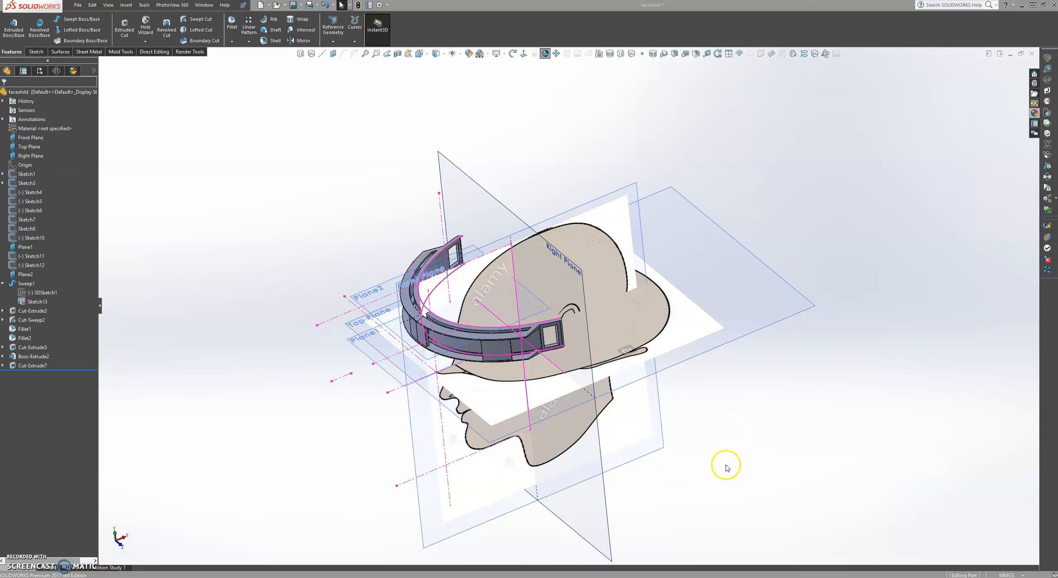
Step: Hide Sketch8, the centreline sketch in front of the headband
mouse_move(704, 430)
middle_mouse_down()
mouse_move(702, 411)
mouse_move(702, 430)
middle_mouse_up()
left_click(324, 289)
right_click(325, 288)
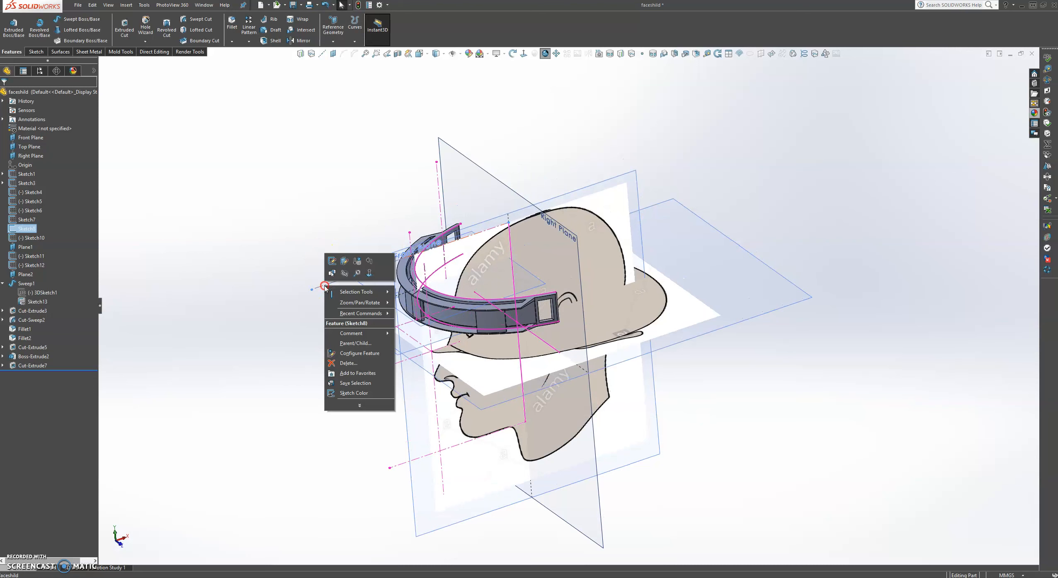
left_click(325, 177)
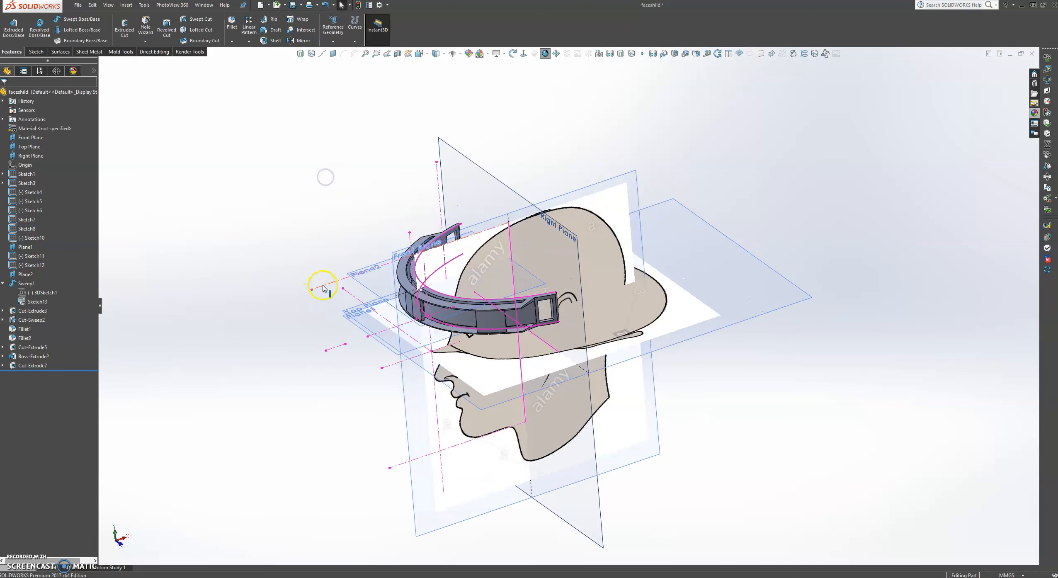
right_click(324, 288)
left_click(344, 273)
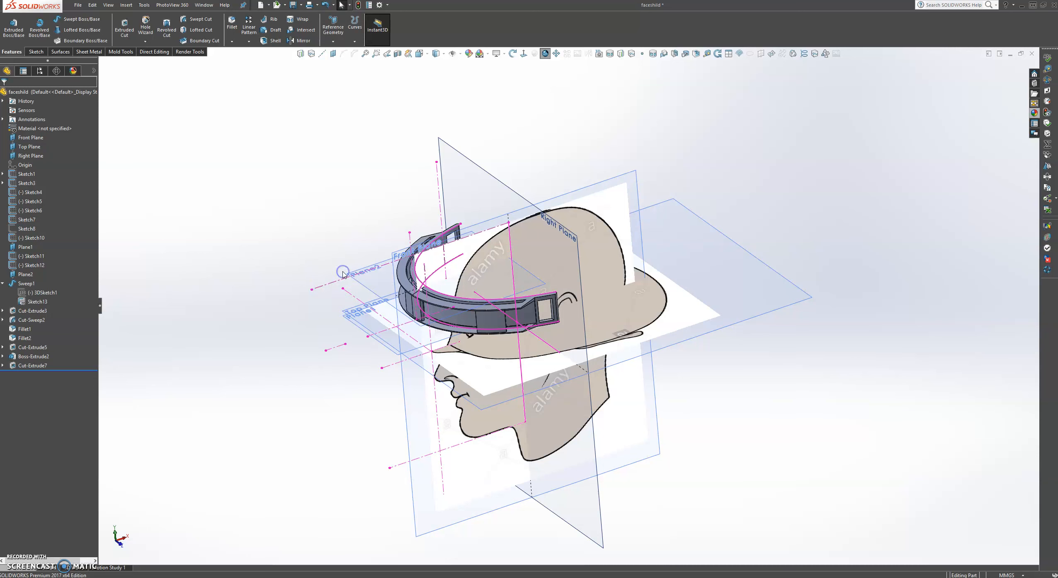
Step: Hide Sketch1 with the top-view reference picture, and hide the Sketch6 centreline near the front of the headband
right_click(522, 329)
left_click(524, 302)
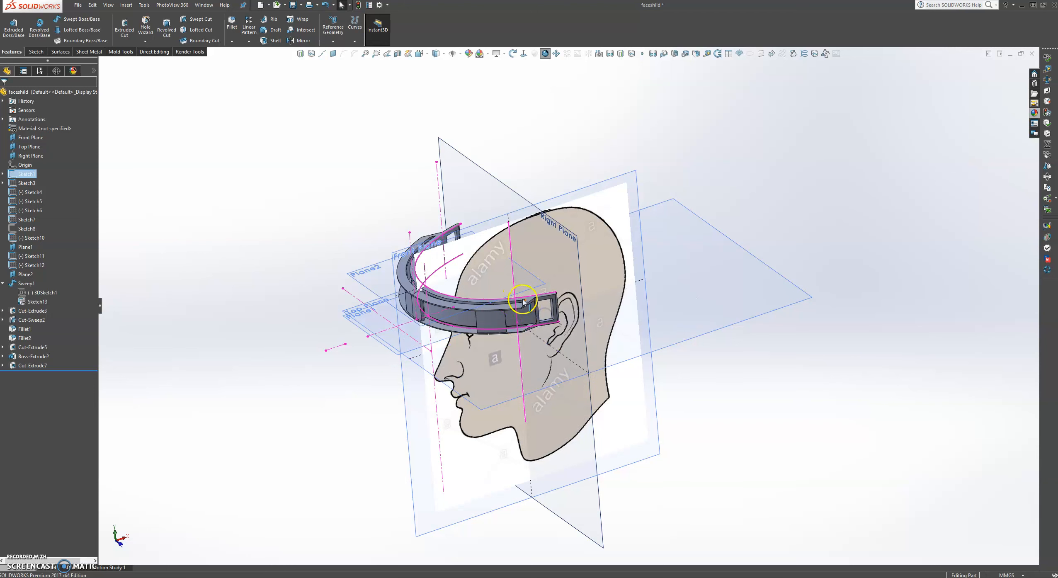
right_click(514, 291)
left_click(379, 197)
right_click(441, 326)
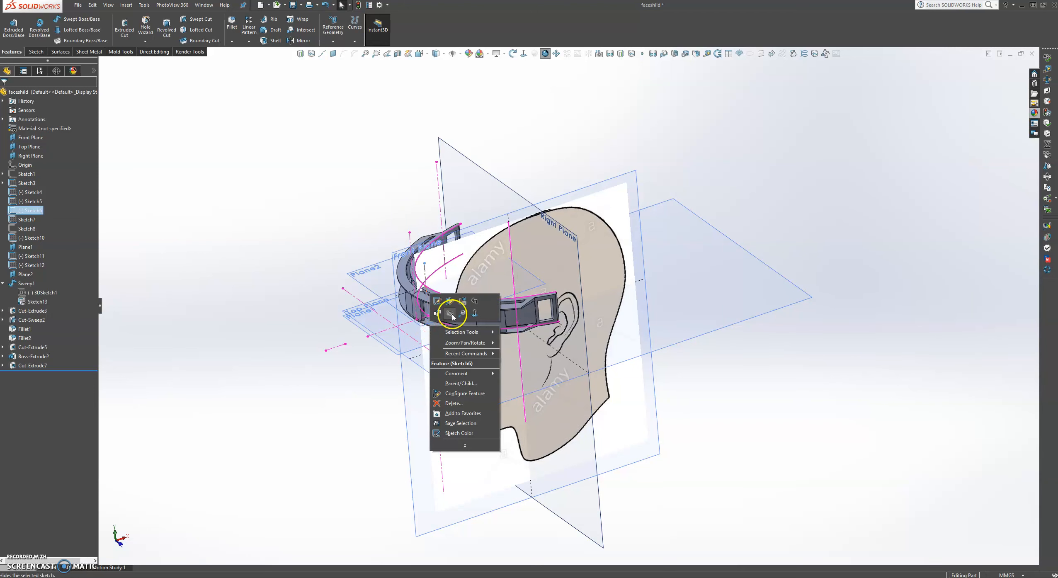
left_click(453, 317)
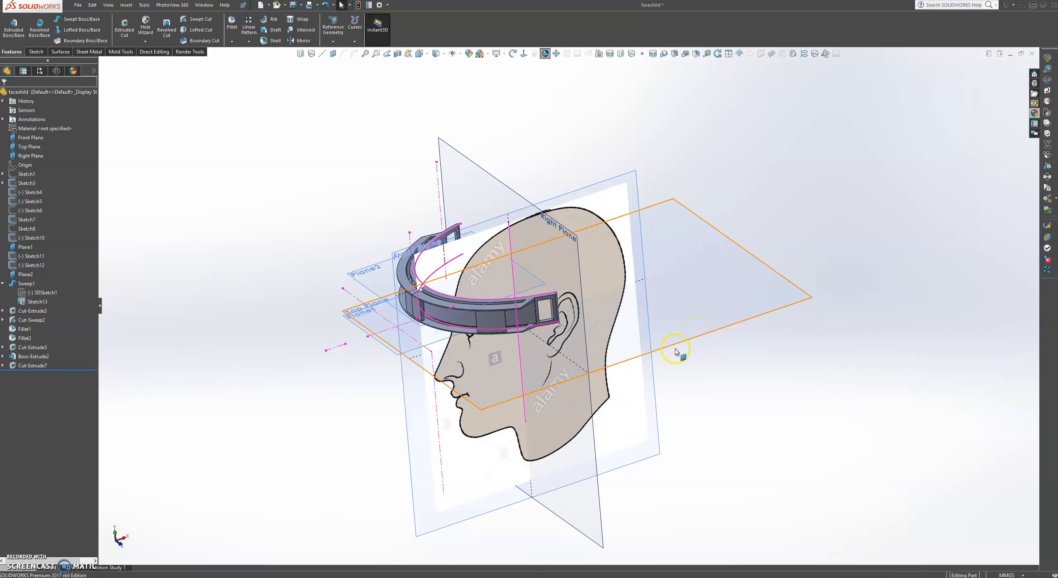
Step: Hide Sketch11 and the diagonal centreline sketch in front of the headband
right_click(337, 349)
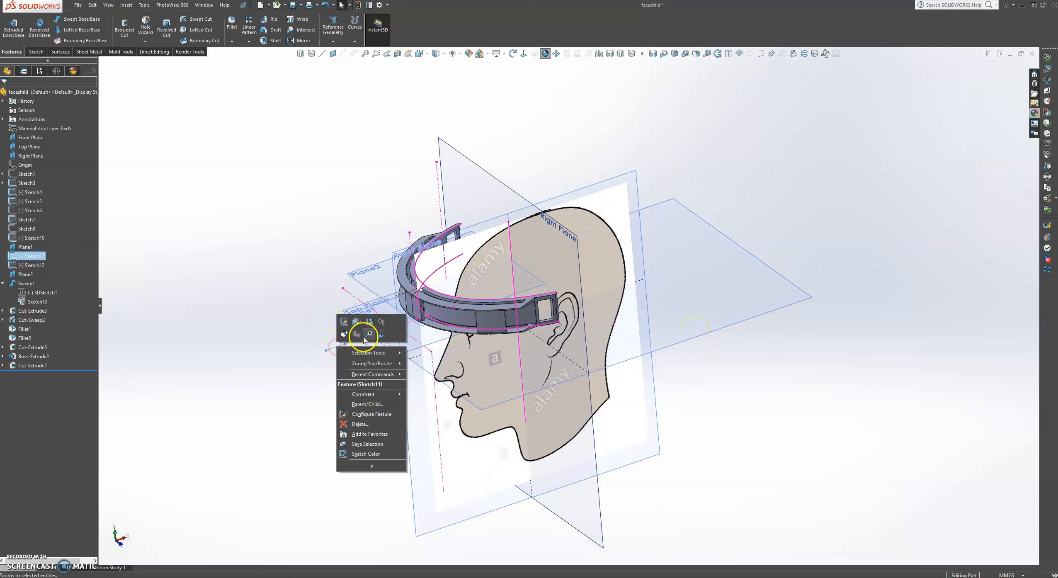
key("Escape")
right_click(358, 301)
left_click(377, 291)
left_click(393, 262)
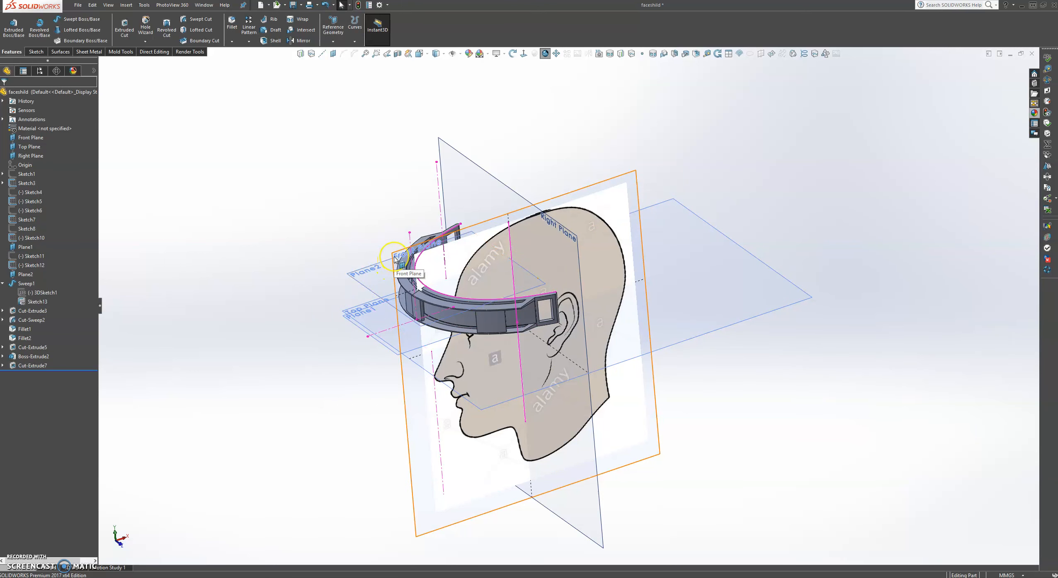
Step: Hide the Front Plane and Plane1
right_click(394, 257)
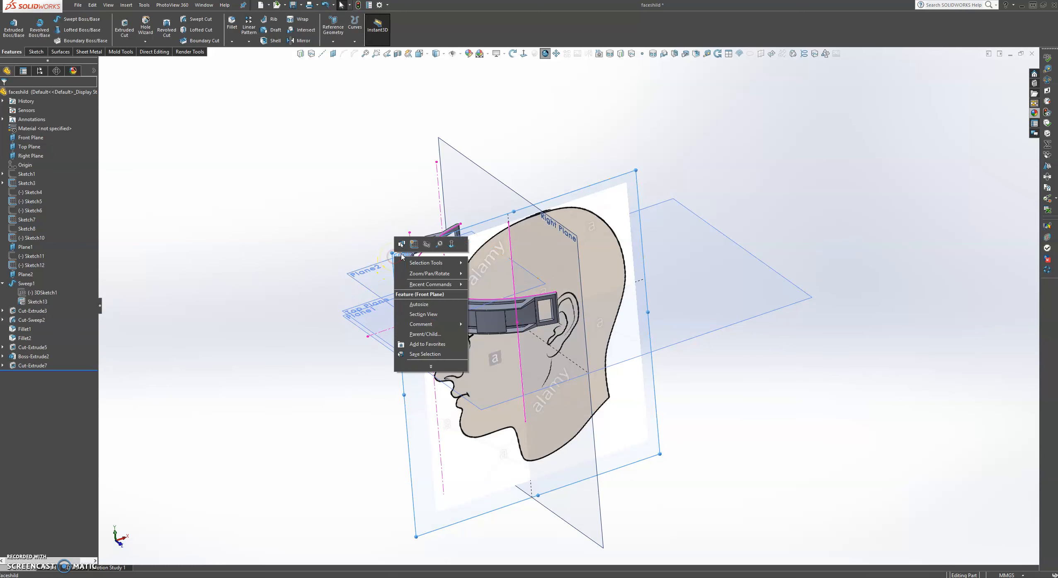
left_click(438, 247)
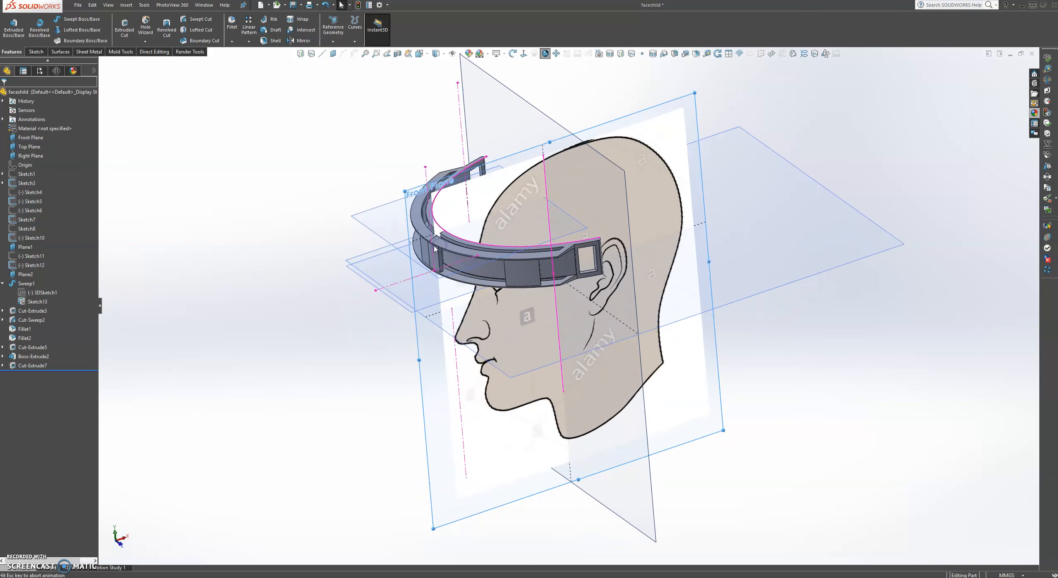
right_click(409, 179)
left_click(427, 170)
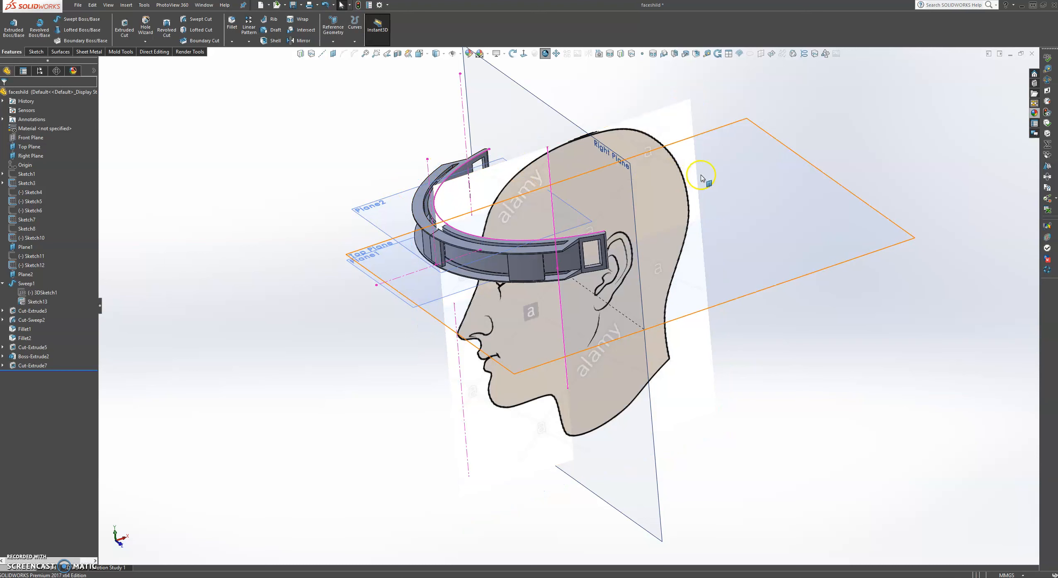
right_click(362, 273)
left_click(394, 259)
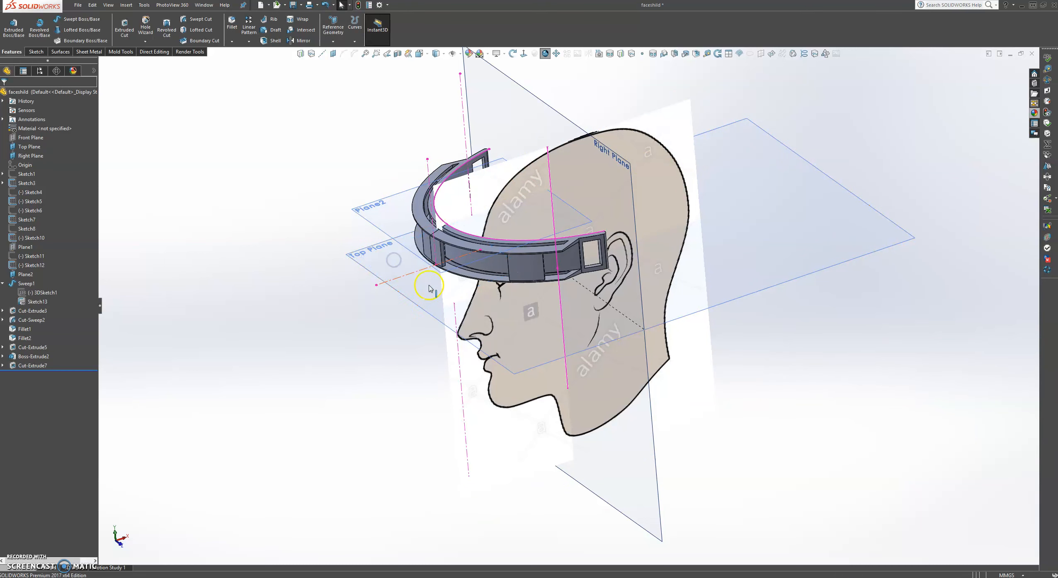
Step: Hide Sketch3, which holds the side-view head picture
left_click(561, 296)
right_click(562, 295)
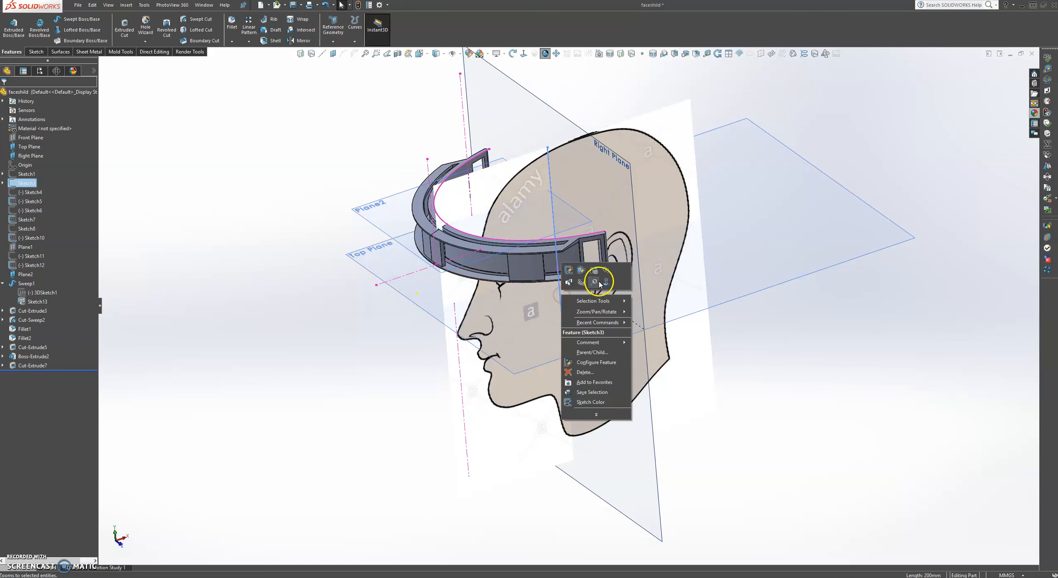
left_click(581, 282)
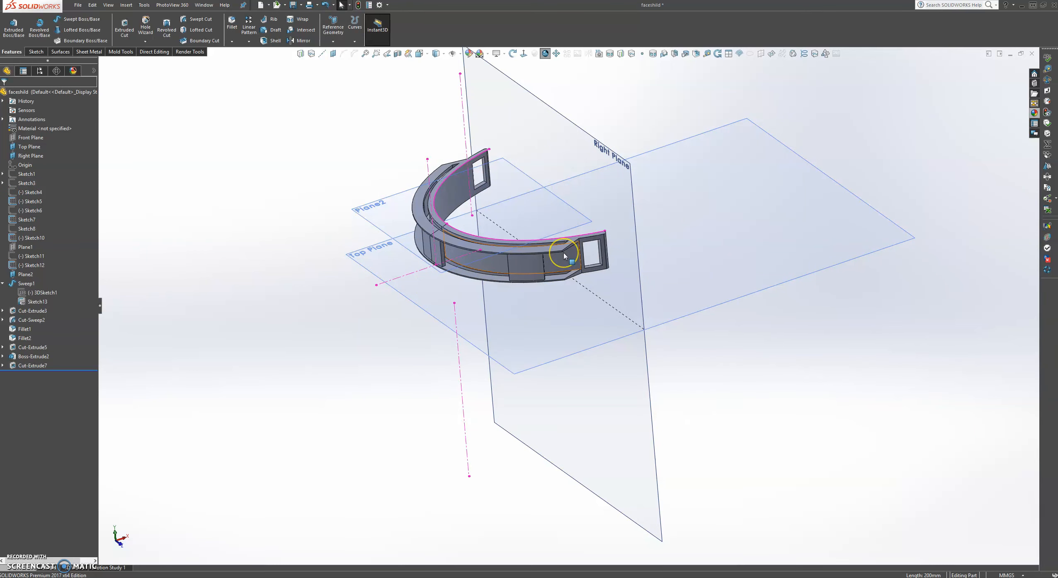
Step: Undo the last modelling operation
key("ctrl+z")
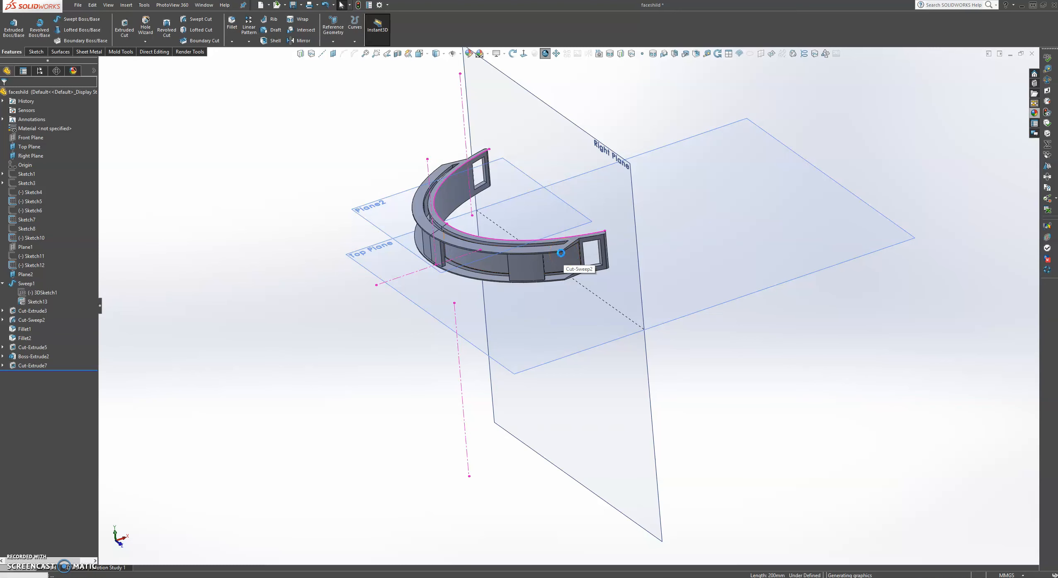
scroll(562, 257, "up", 5)
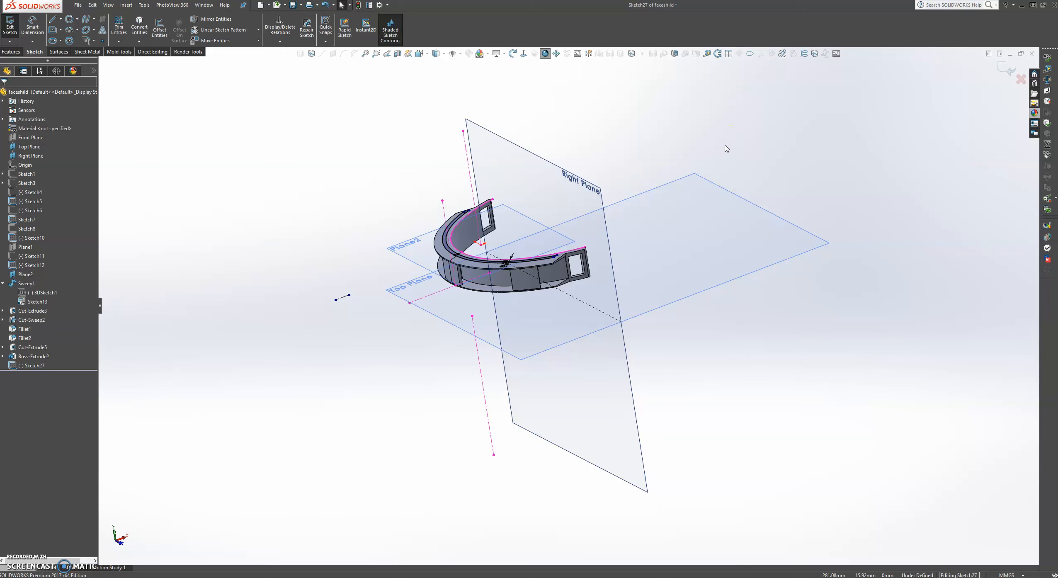
mouse_move(692, 222)
middle_mouse_down()
mouse_move(673, 231)
mouse_move(697, 272)
mouse_move(676, 228)
middle_mouse_up()
scroll(545, 253, "down", 3)
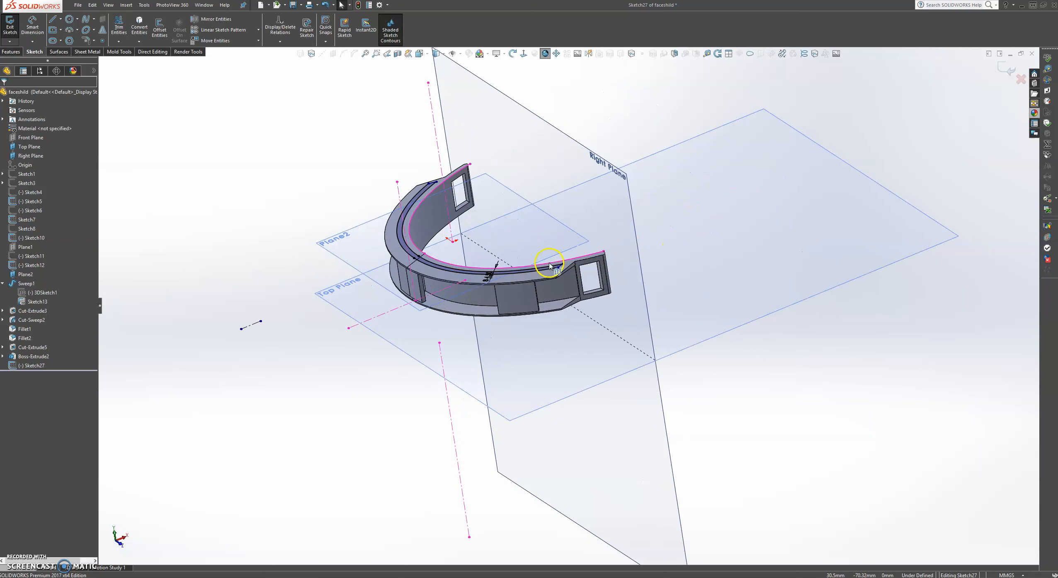
Step: Cut-extrude the open curved slot sketch on the headband as a Blind cut from the sketch plane
left_click(15, 53)
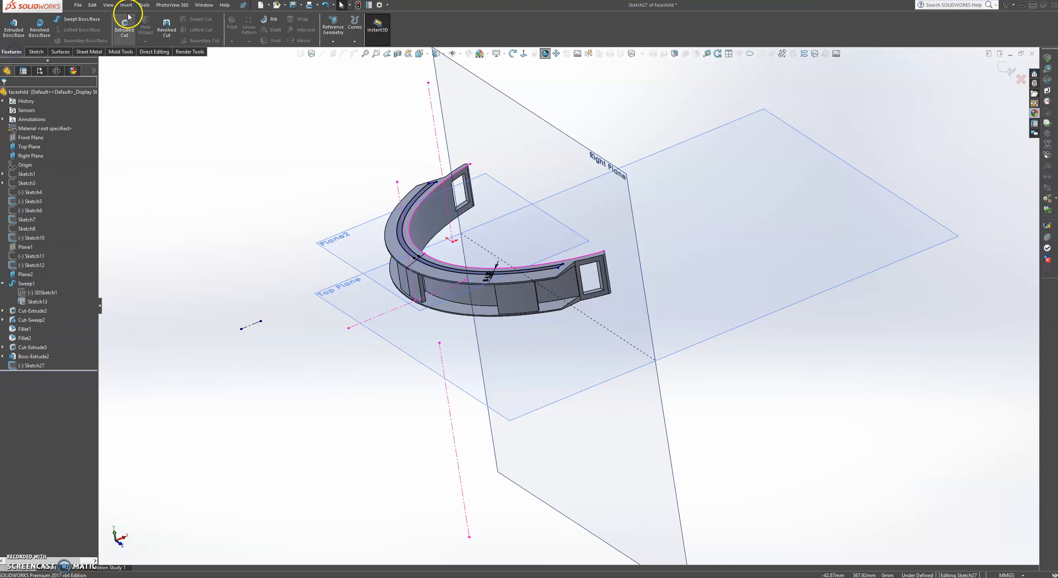
left_click(128, 24)
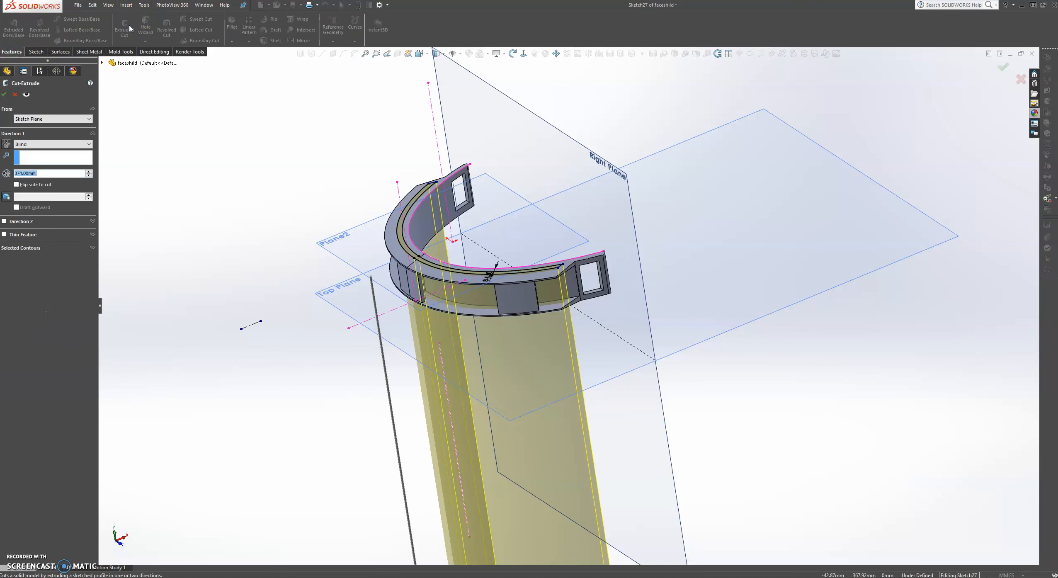
left_click(5, 95)
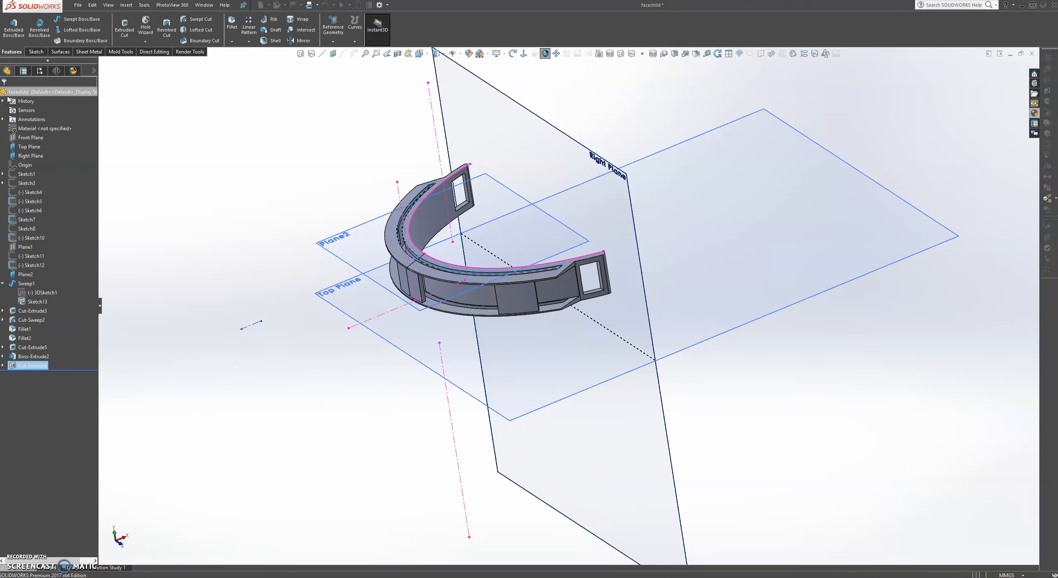
Step: Hide Plane2 above the Top Plane
left_click(269, 105)
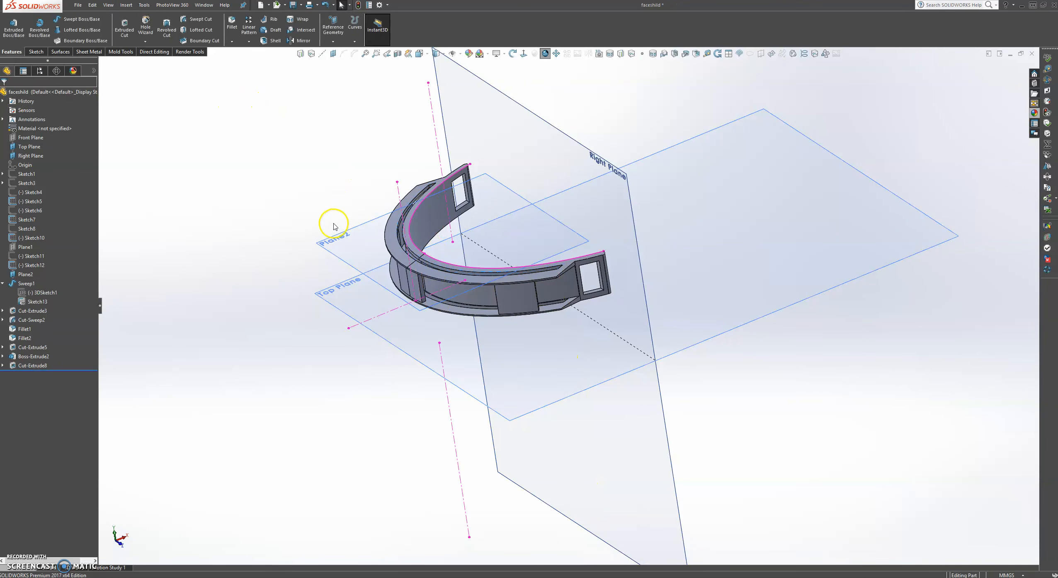
left_click(339, 254)
left_click(385, 228)
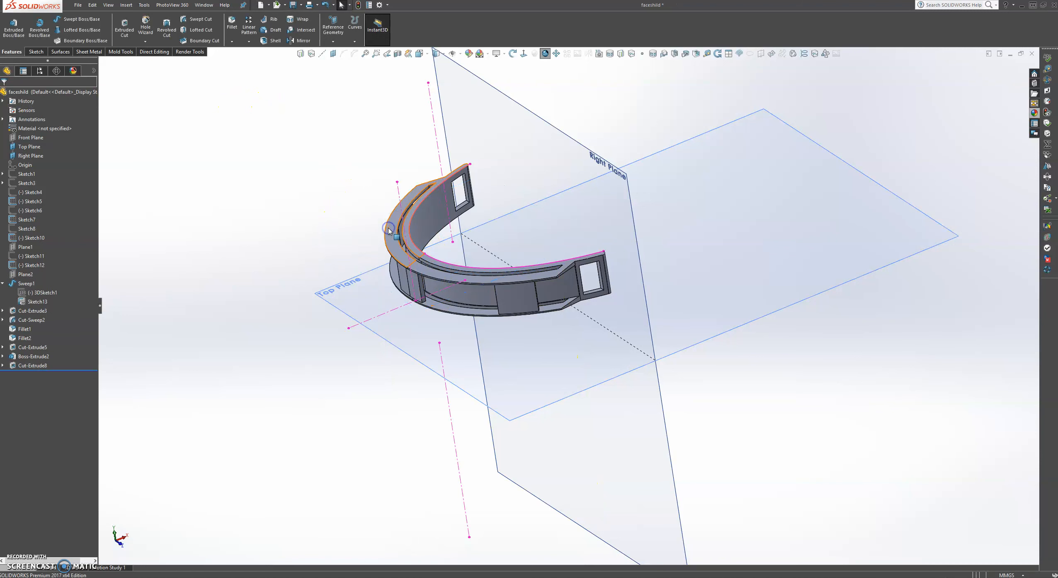
Step: Hide the vertical Sketch12 centreline and the Right Plane
left_click(440, 156)
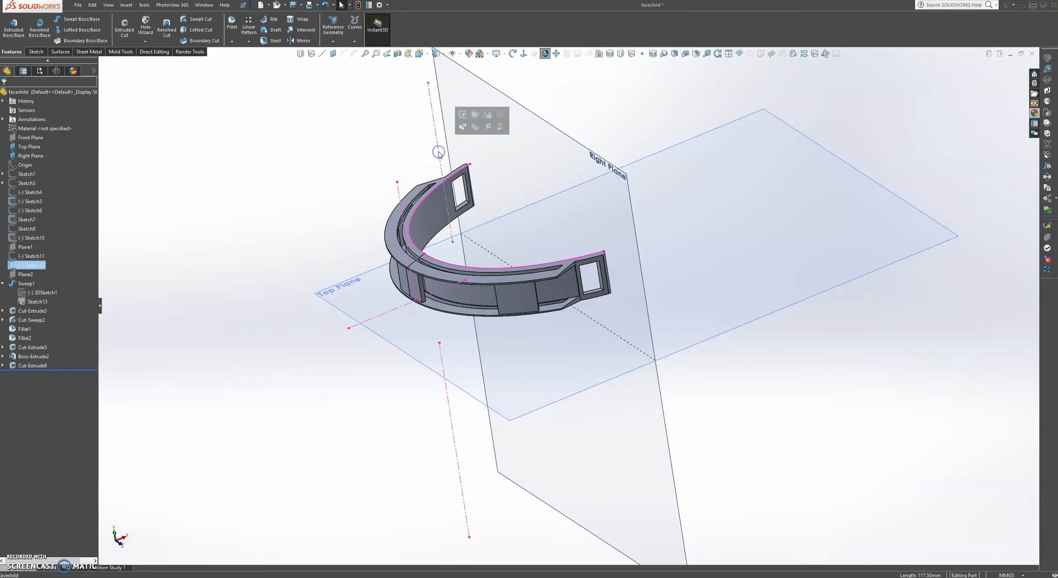
left_click(480, 129)
left_click(550, 121)
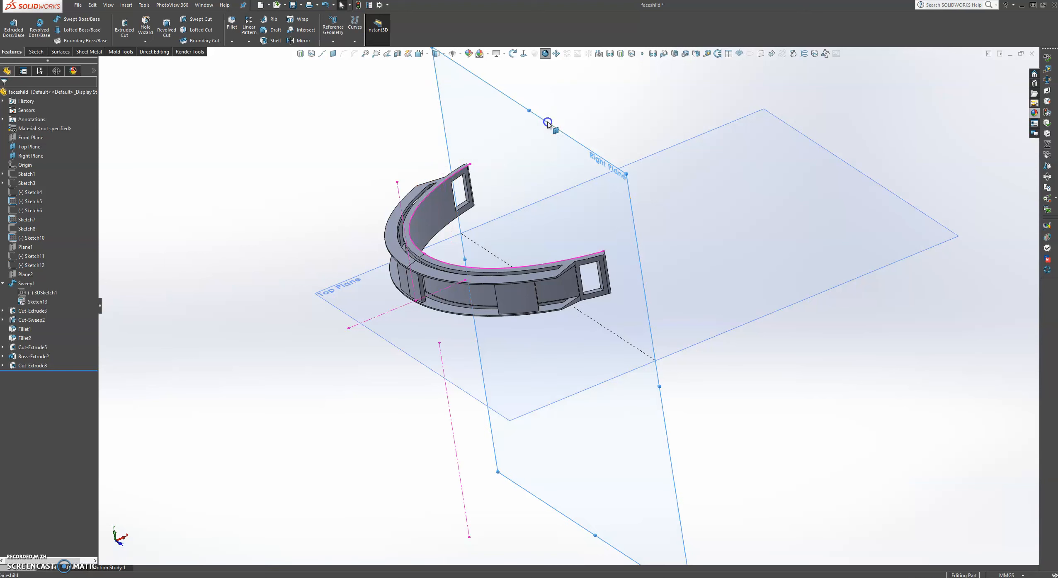
left_click(597, 100)
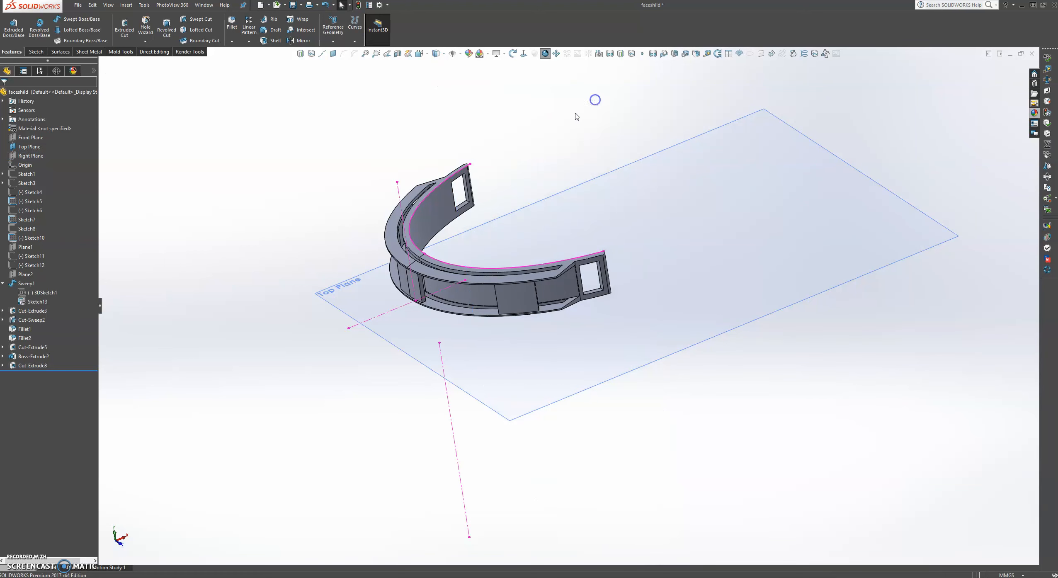
Step: Hide Sketch10 at the front of the headband and the long vertical Sketch7 centreline below it
left_click(399, 193)
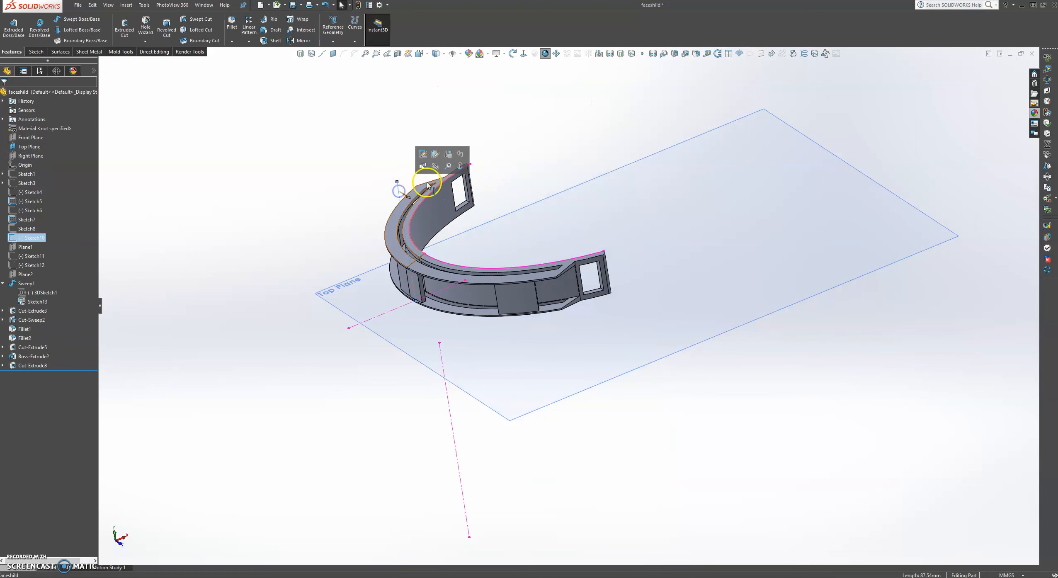
left_click(435, 165)
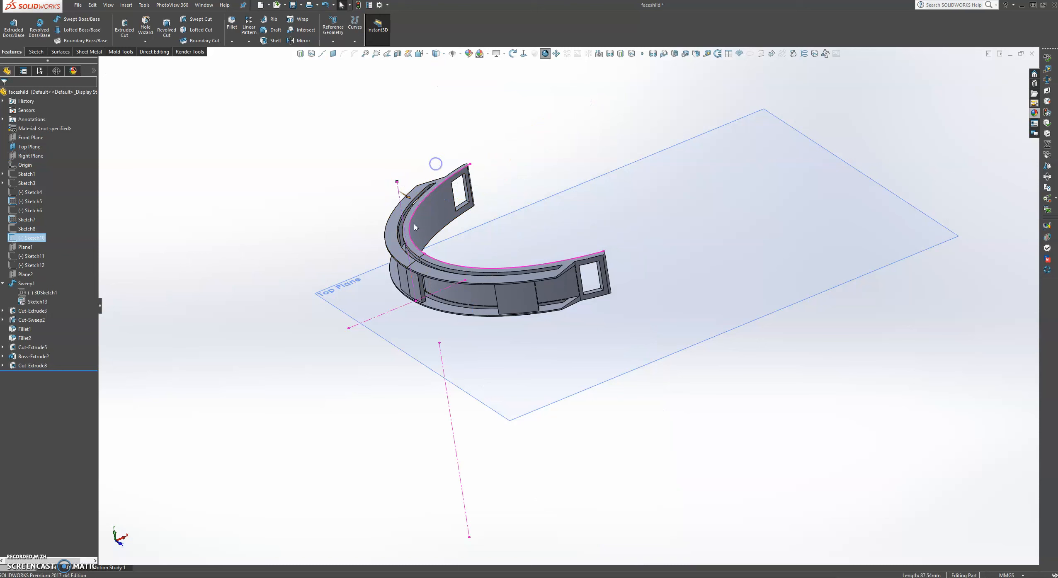
left_click(444, 368)
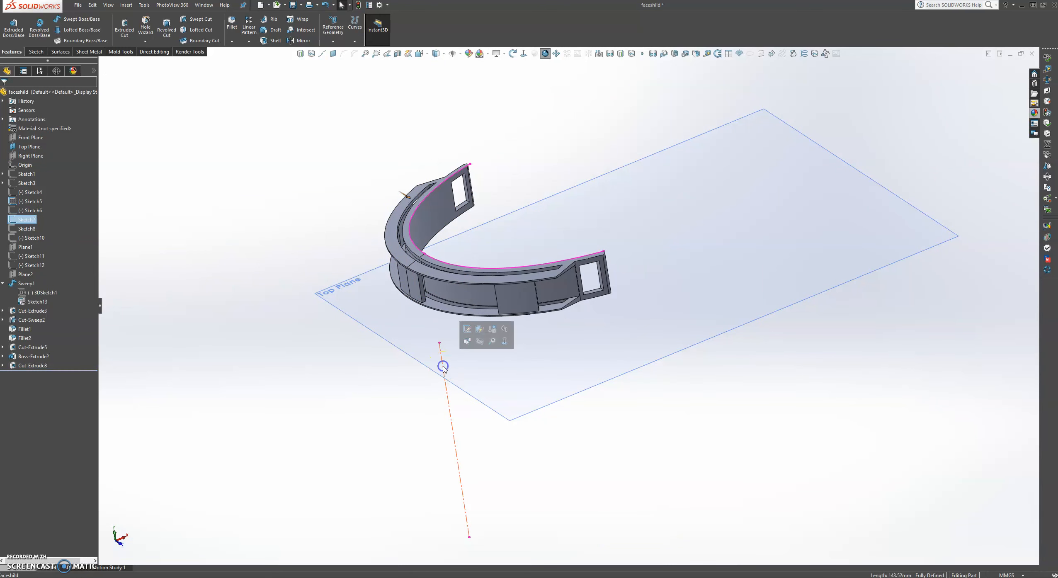
left_click(484, 340)
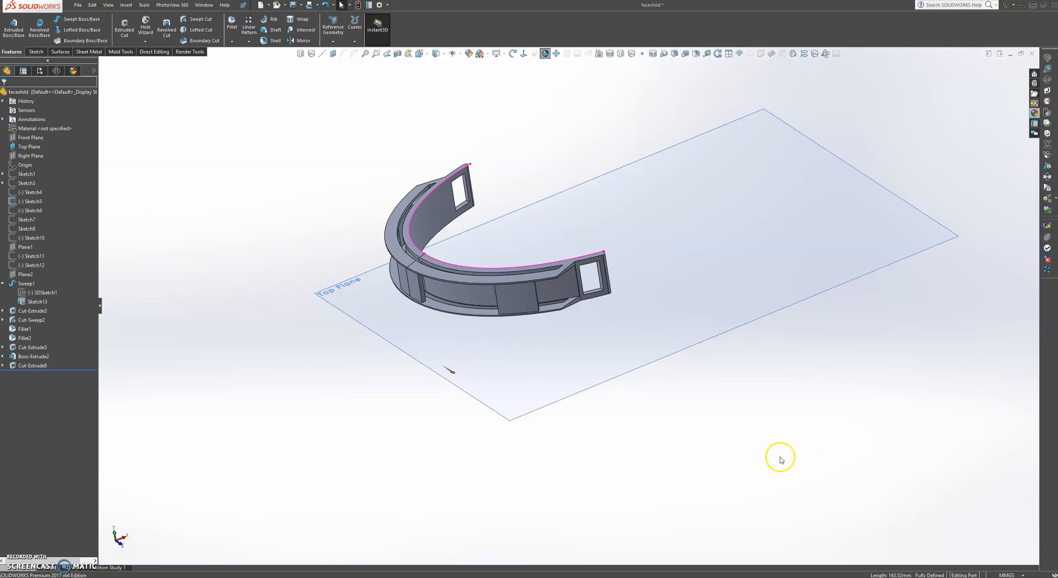
Step: Hide the Top Plane and the sketch curve along the headband's inner edge
middle_click_drag(713, 449, 670, 407)
left_click(515, 302)
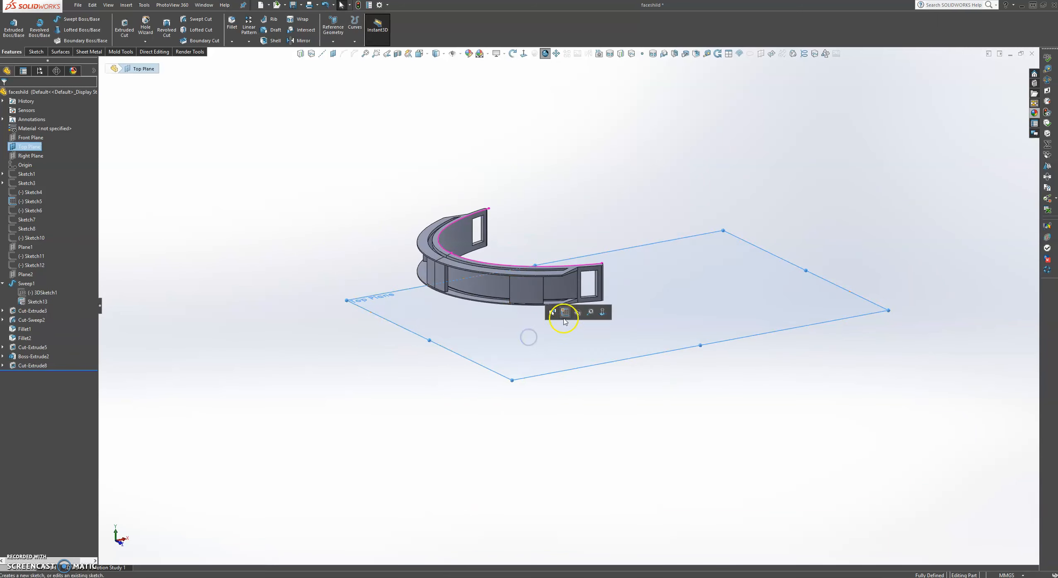
left_click(578, 313)
left_click(571, 269)
left_click(606, 243)
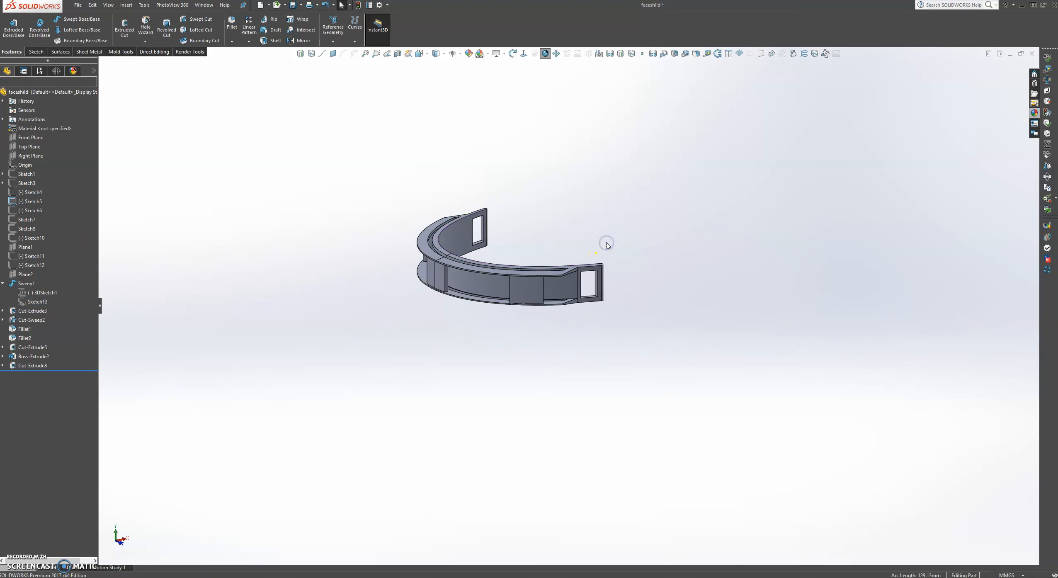
Step: Show the Front, Top and Right Planes
left_click(32, 140)
left_click(52, 129)
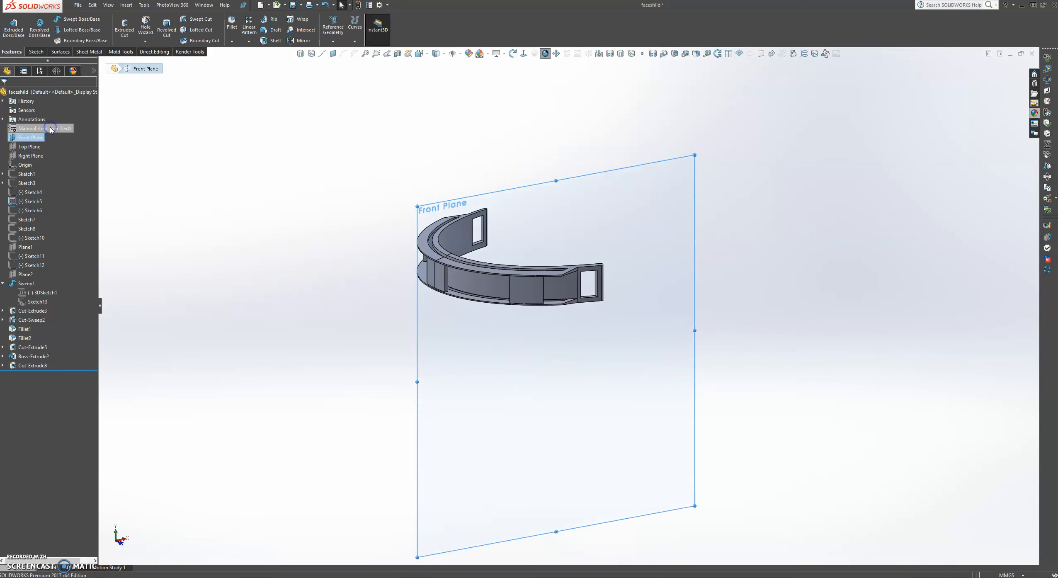
left_click(30, 147)
left_click(57, 133)
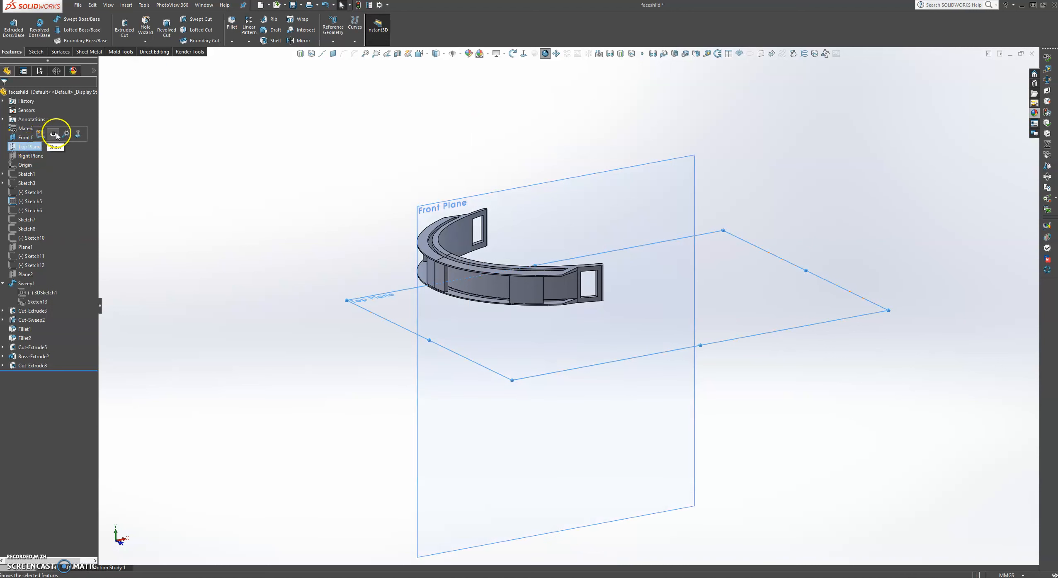
left_click(36, 157)
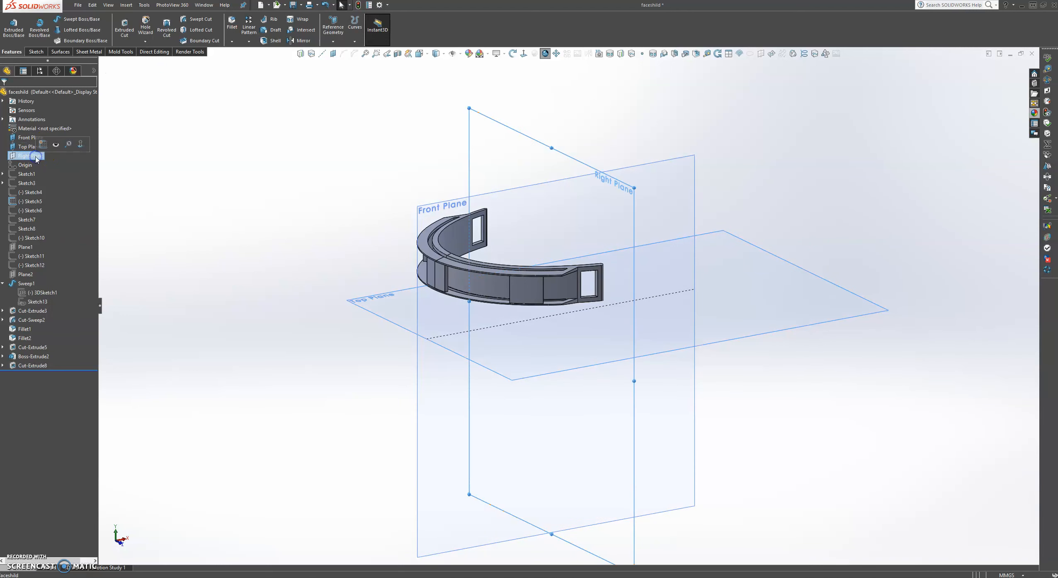
left_click(56, 145)
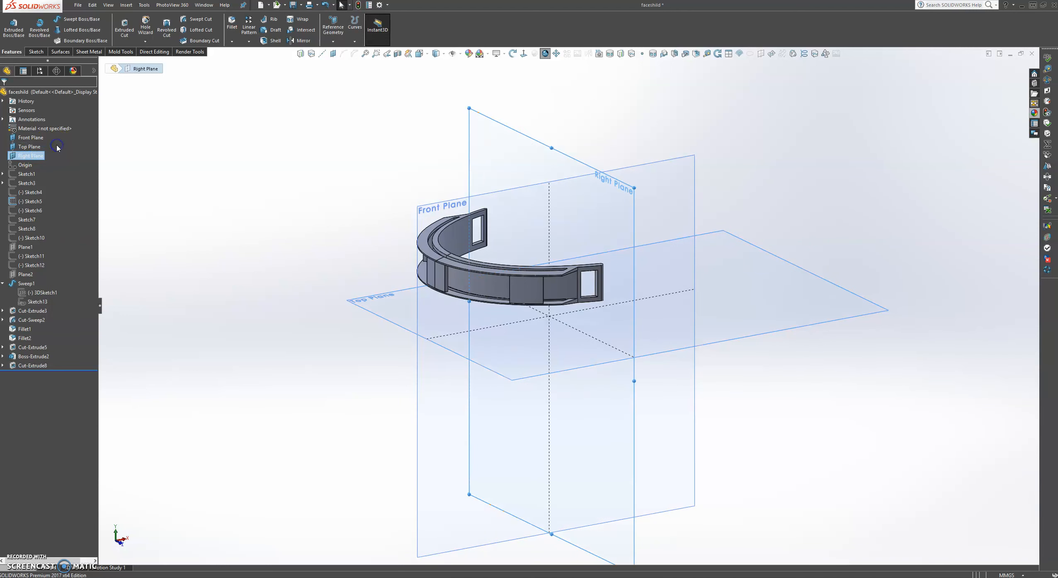
left_click(235, 144)
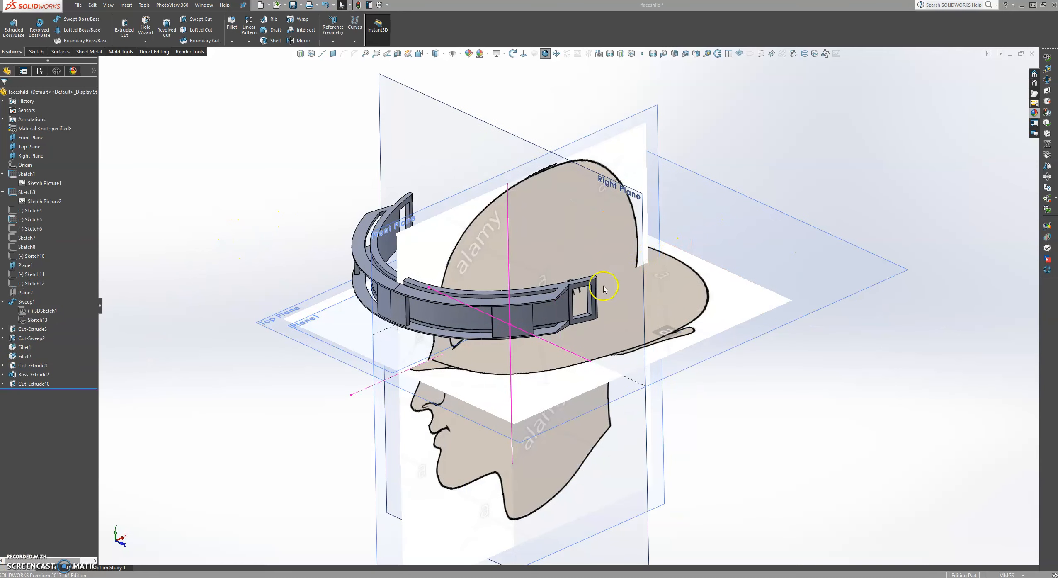
scroll(622, 365, "up", 3)
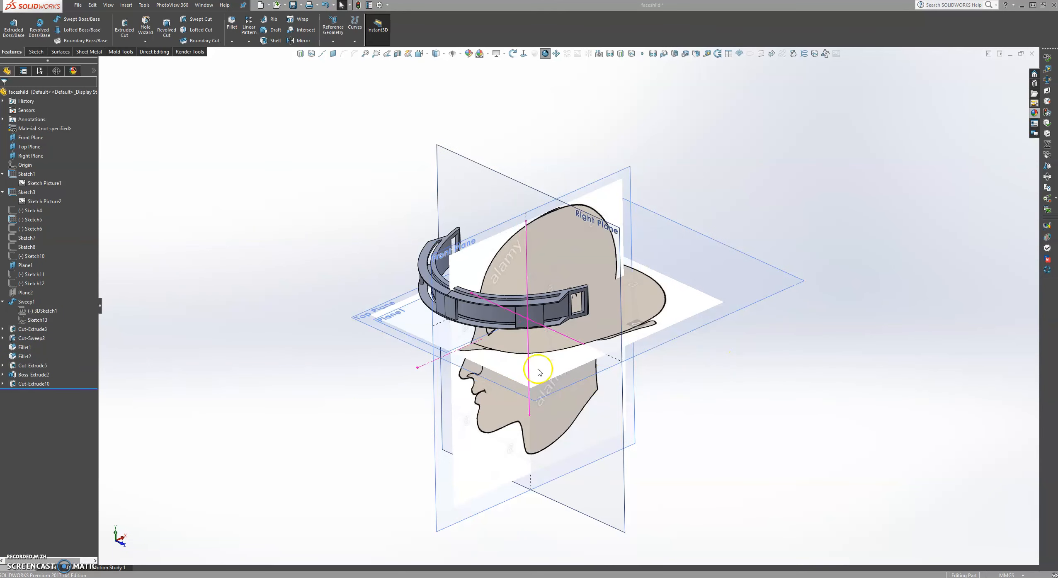
right_click(426, 366)
left_click(449, 353)
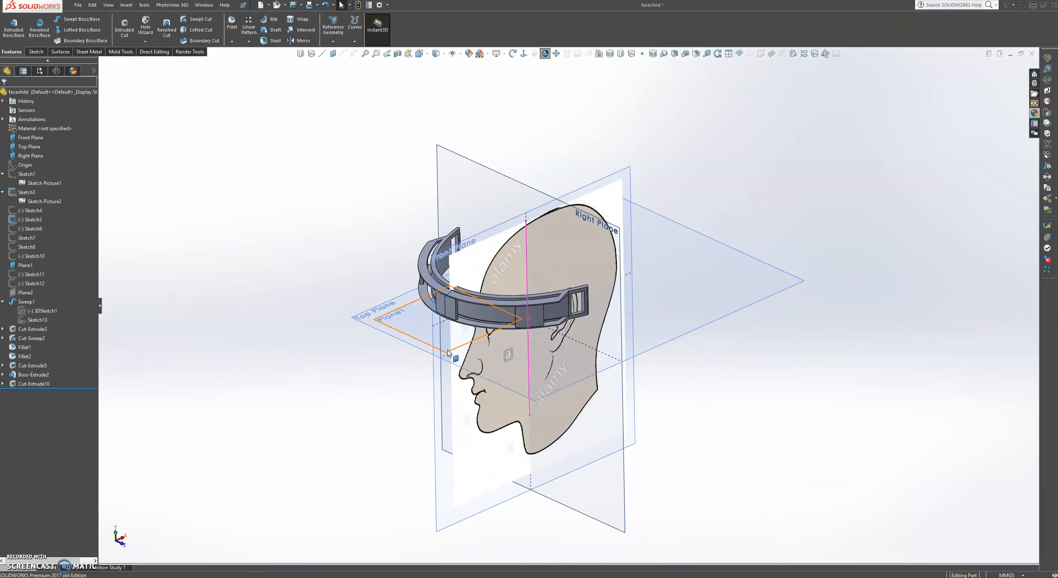
left_click(29, 192)
left_click(25, 175)
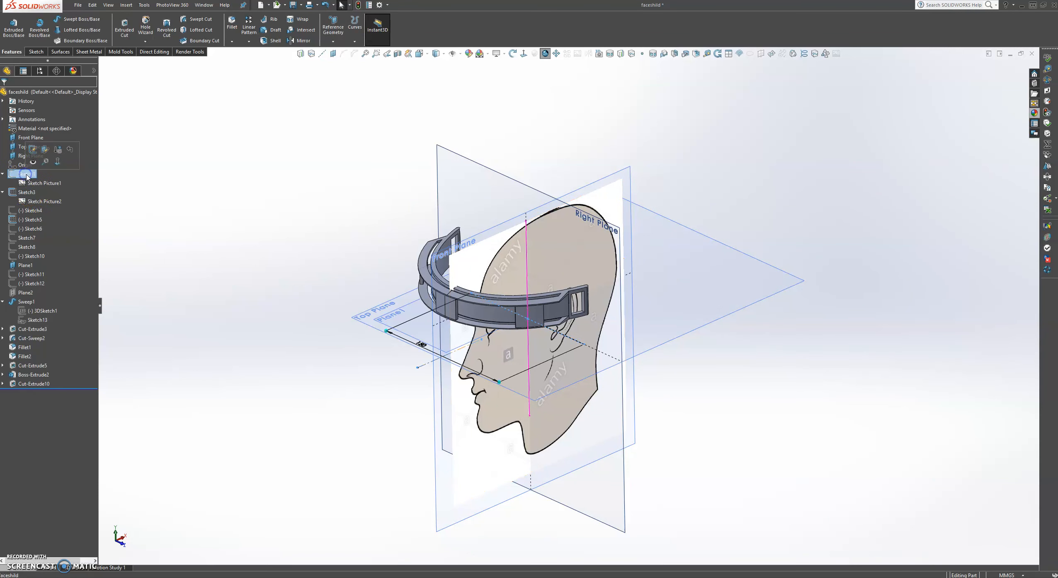
left_click(33, 161)
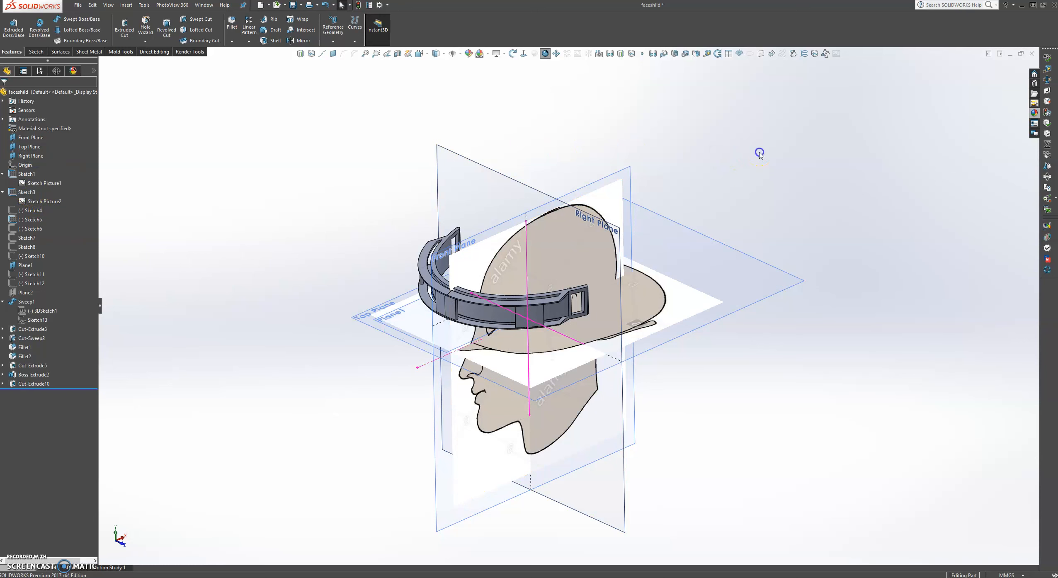
Step: Create a reference plane offset upward from Plane1 so that it sits just above the headband
mouse_move(698, 377)
middle_mouse_down()
mouse_move(704, 394)
mouse_move(681, 369)
middle_mouse_up()
left_click(386, 359)
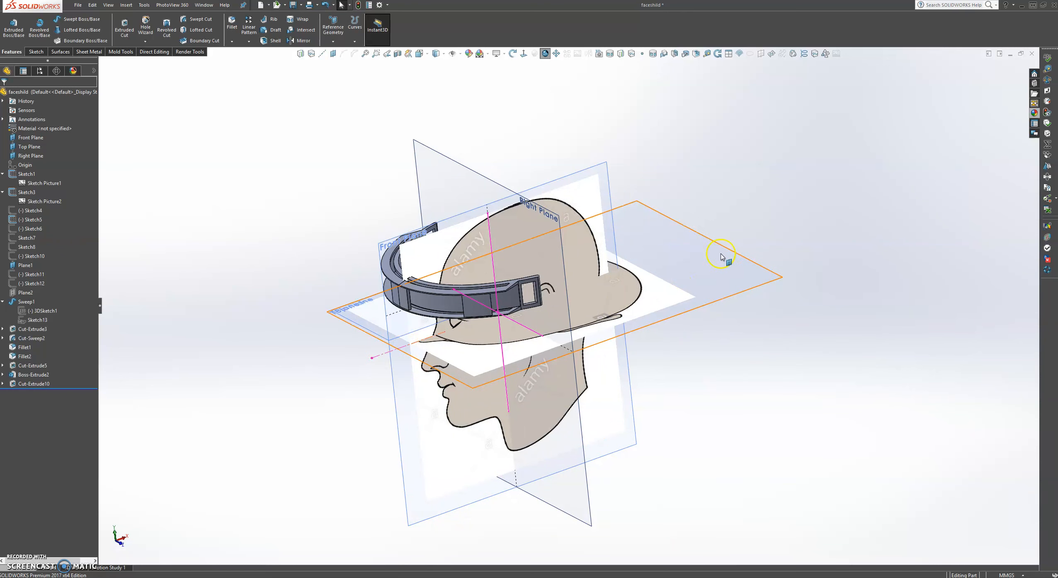
middle_click_drag(745, 212, 730, 186)
scroll(372, 230, "down", 3)
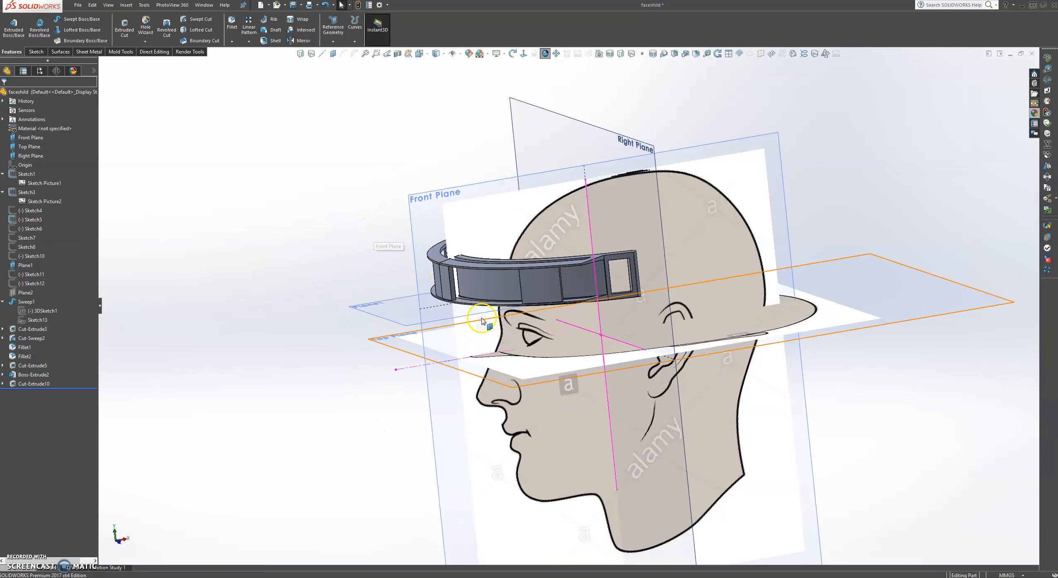
left_click(334, 53)
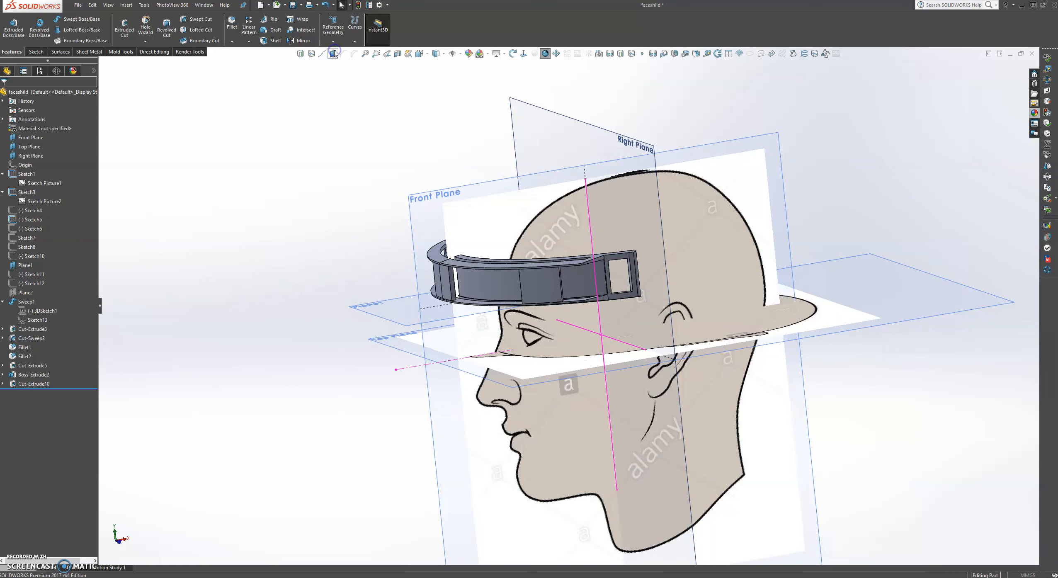
left_click(394, 313)
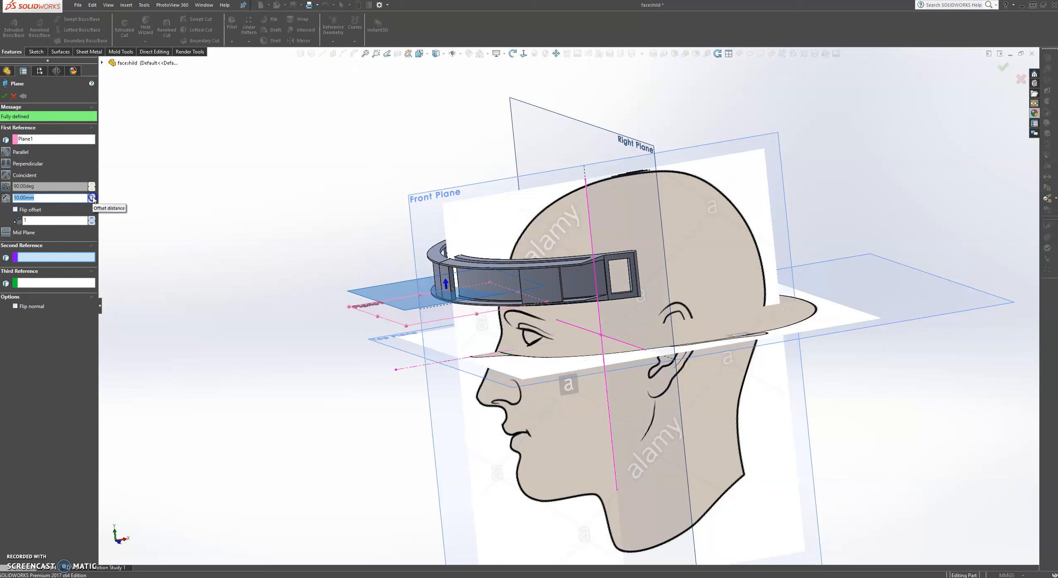
left_click(92, 197)
left_click(92, 197)
left_click(93, 196)
middle_click_drag(266, 278, 254, 254)
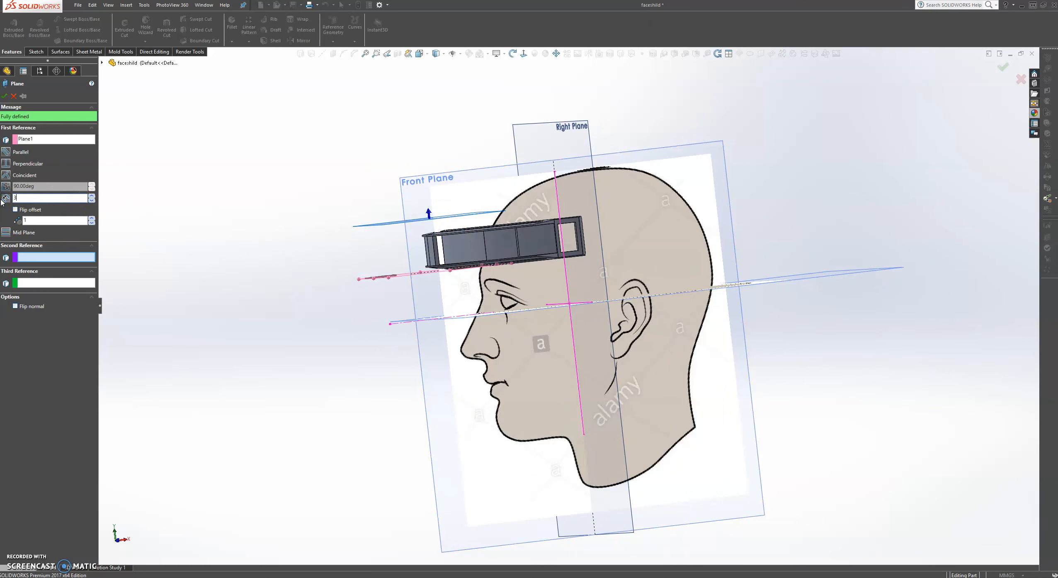
left_click(4, 97)
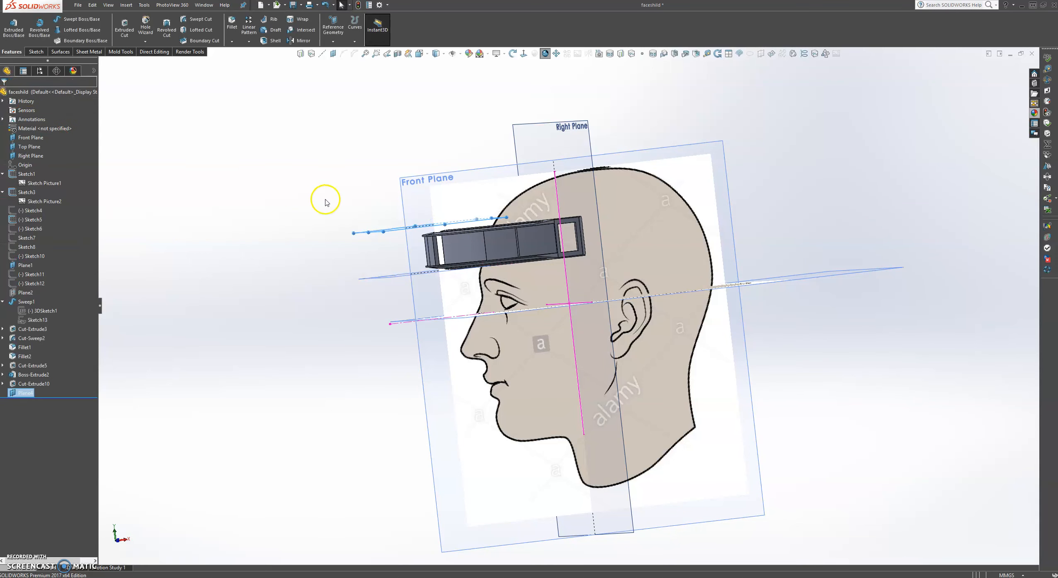
Step: Open a new sketch on the offset plane above the headband, viewed from above
mouse_move(347, 184)
middle_mouse_down()
mouse_move(349, 165)
mouse_move(364, 182)
middle_mouse_up()
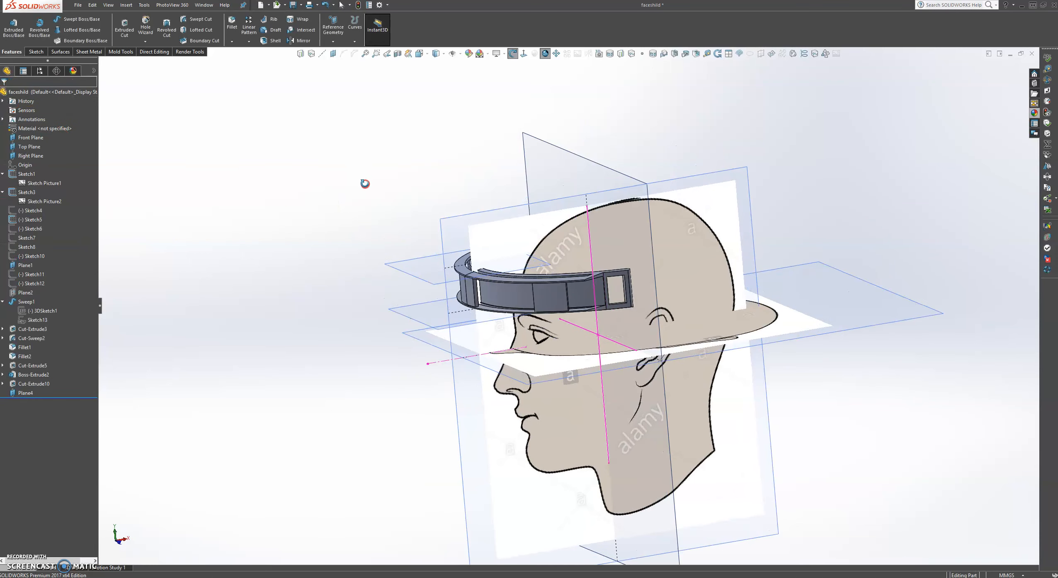
left_click(408, 262)
left_click(442, 235)
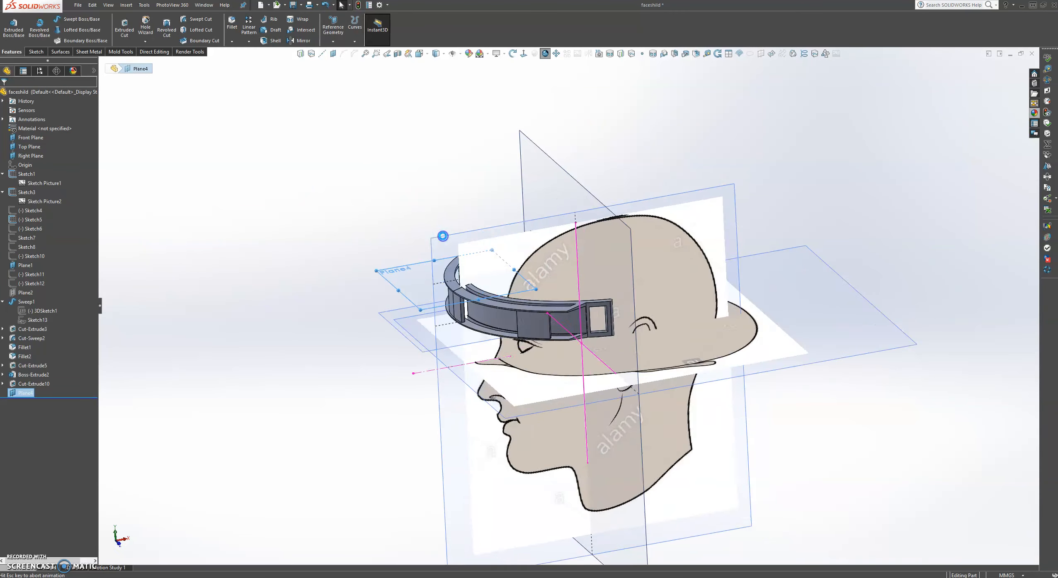
scroll(392, 425, "down", 2)
scroll(396, 432, "down", 2)
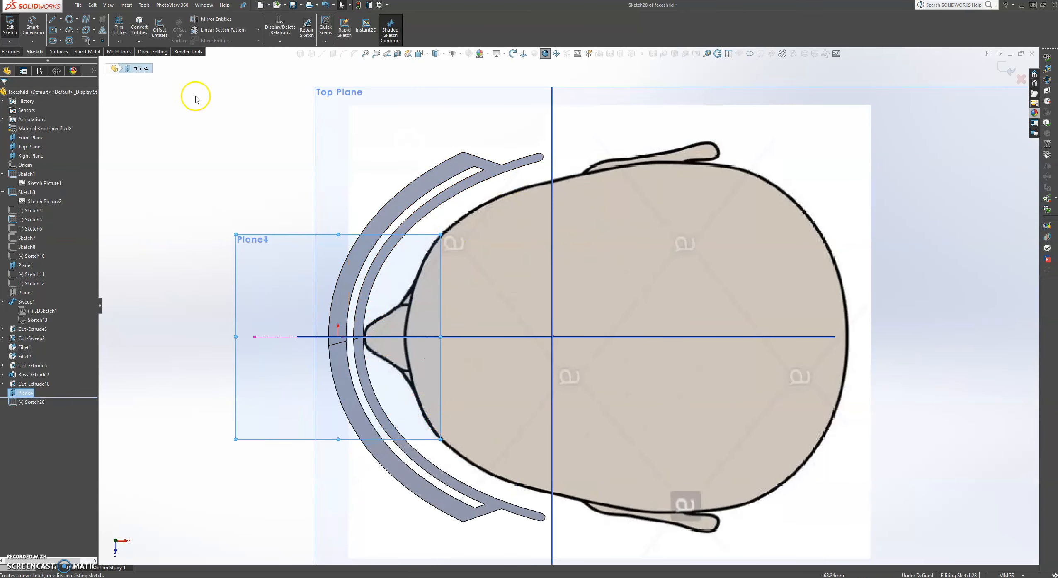
Step: Sketch a two-point spline from the upper end of the headband's slot to the slot's middle on the horizontal centreline
left_click(84, 20)
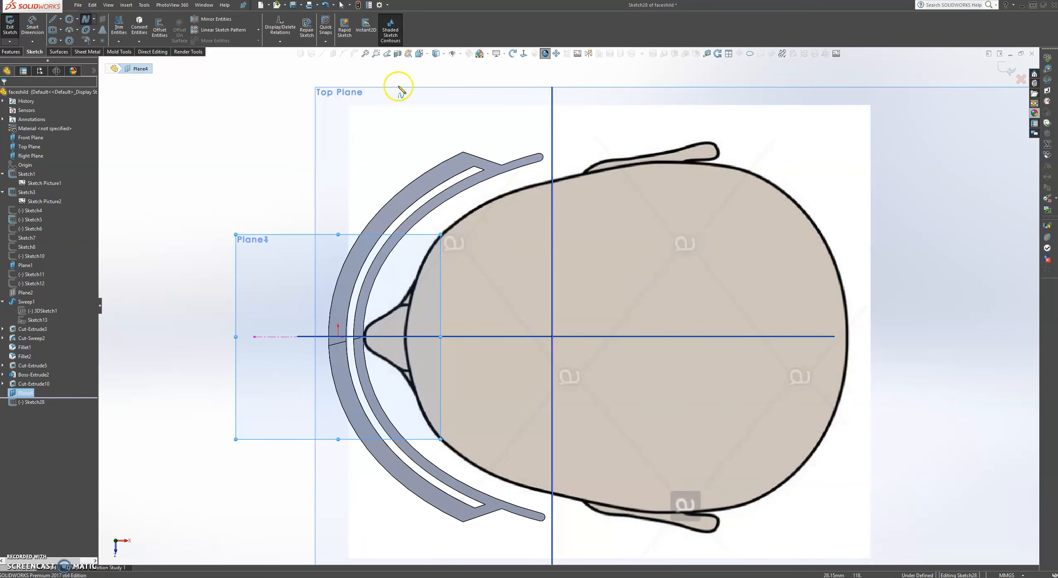
scroll(419, 185, "down", 3)
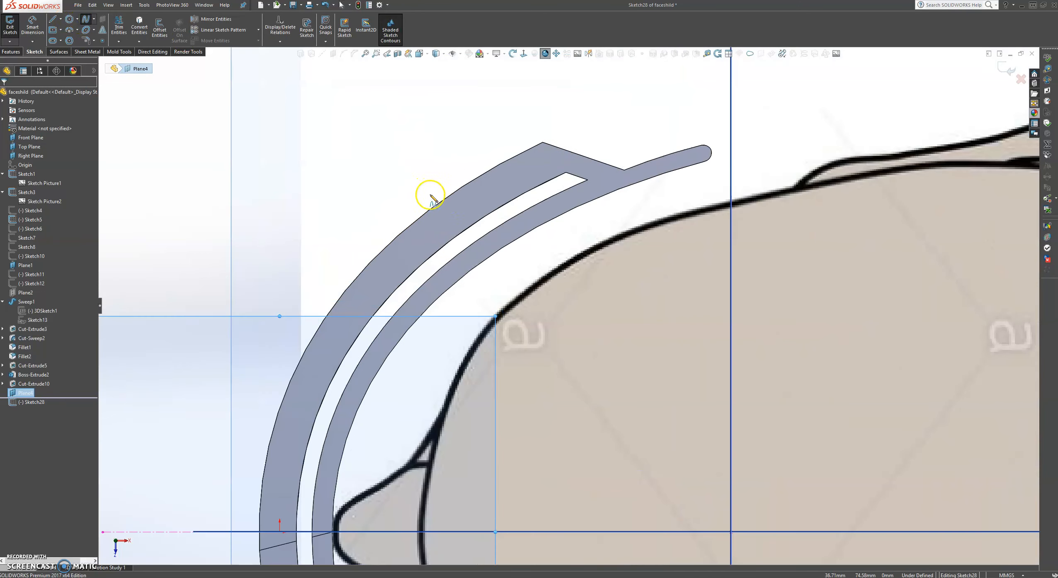
left_click(570, 181)
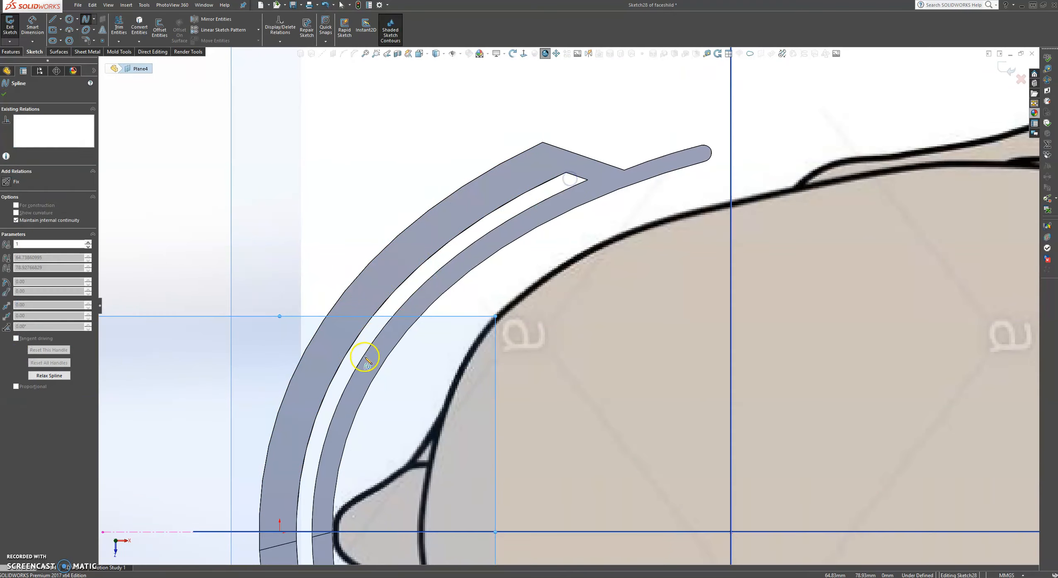
scroll(365, 356, "up", 6)
scroll(501, 406, "down", 5)
scroll(492, 316, "down", 5)
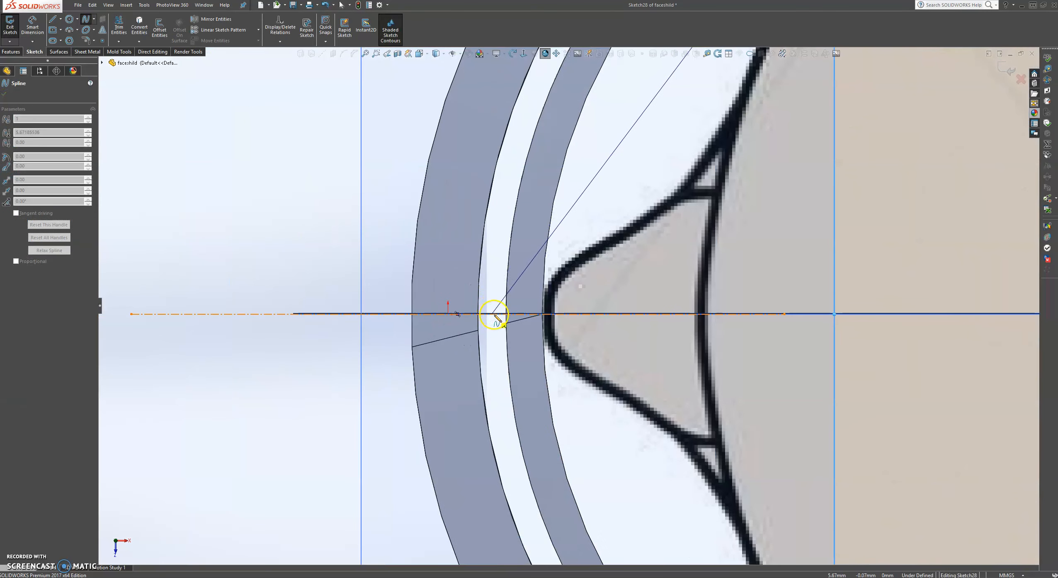
double_click(493, 314)
Step: Bend the spline with its tangent handles into a curve about 105 mm long that follows the middle of the slot
scroll(581, 182, "up", 6)
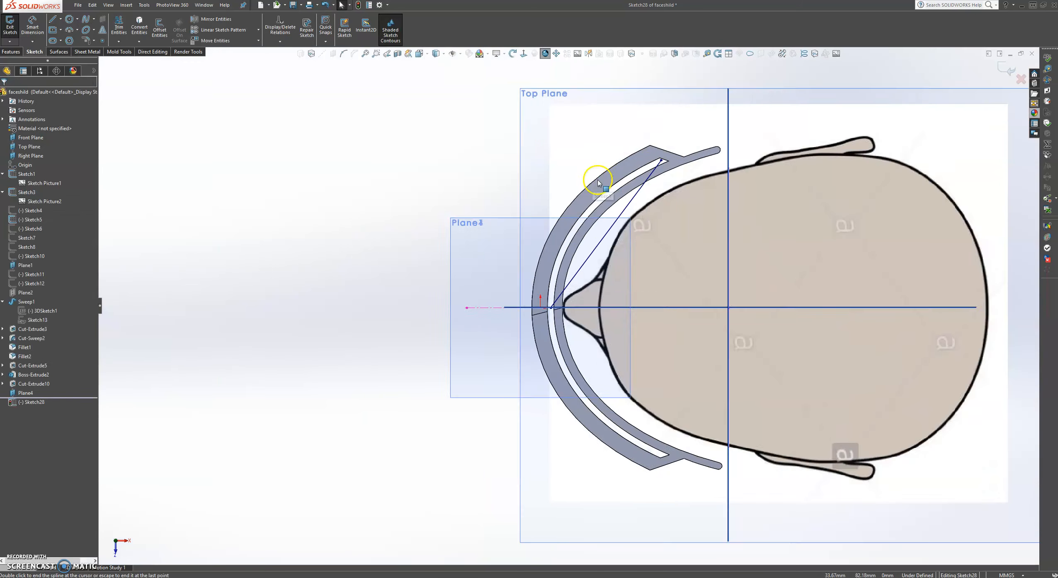
scroll(574, 272, "down", 4)
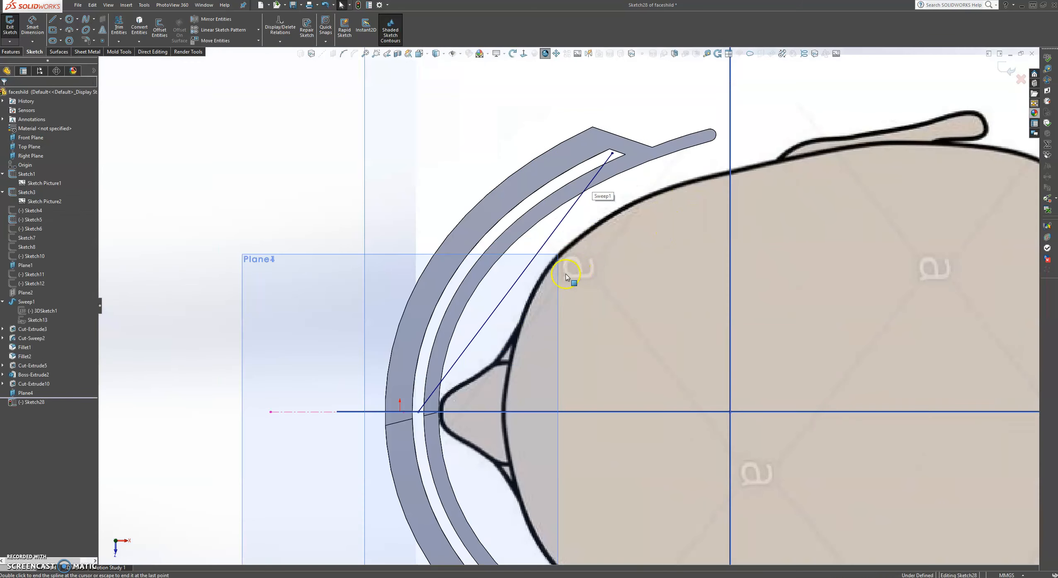
left_click(520, 277)
left_click_drag(497, 311, 424, 282)
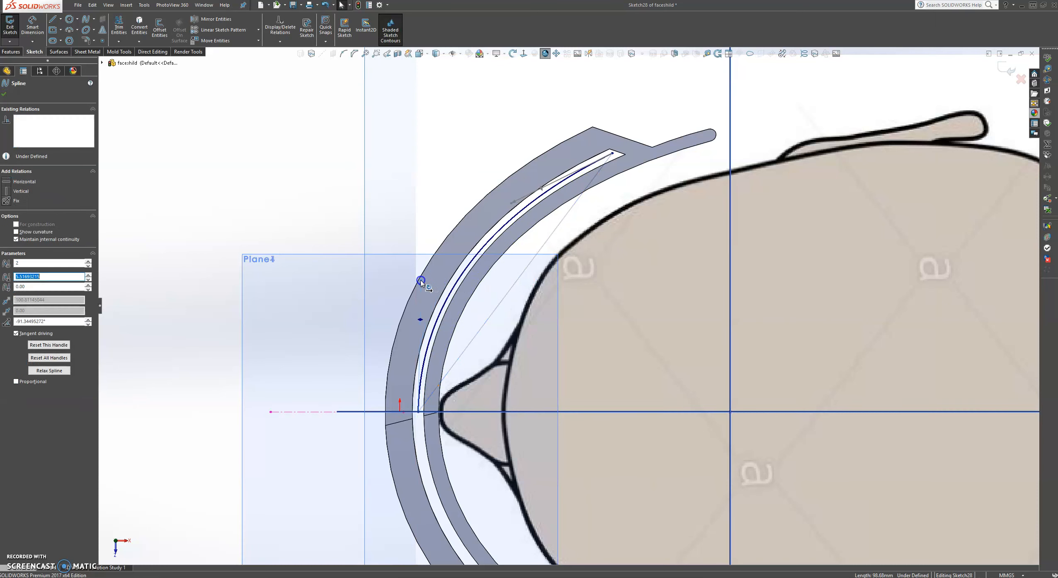
Step: Add a Vertical relation to the spline's tangent handle at the front centreline
left_click(421, 321)
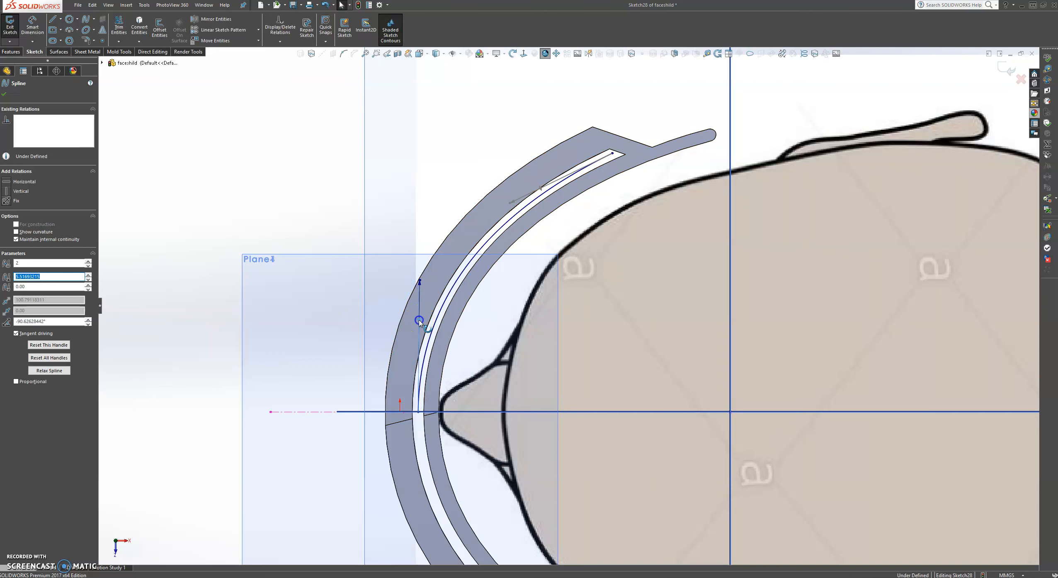
left_click(58, 239)
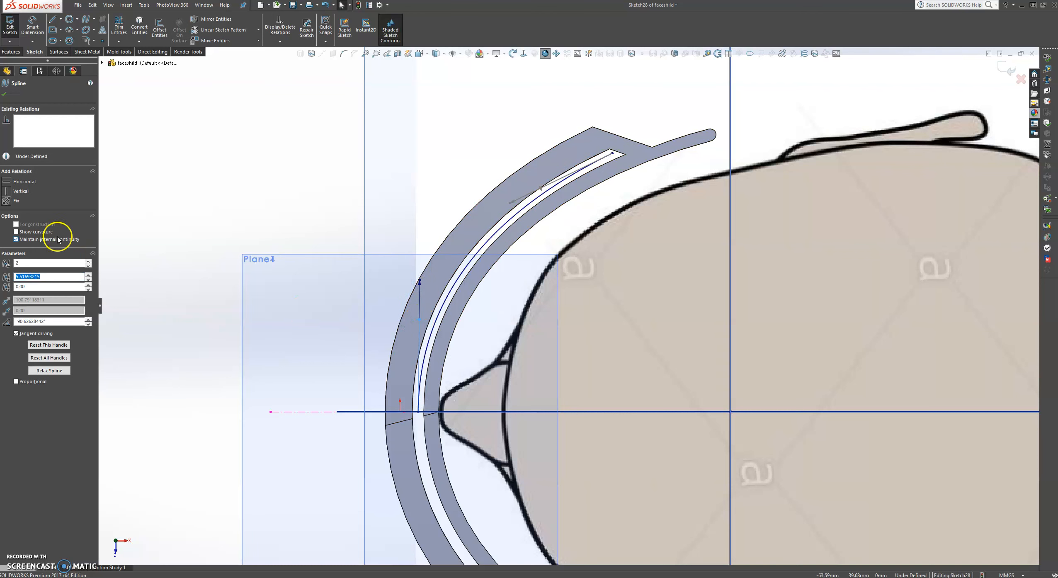
left_click(5, 191)
left_click(386, 157)
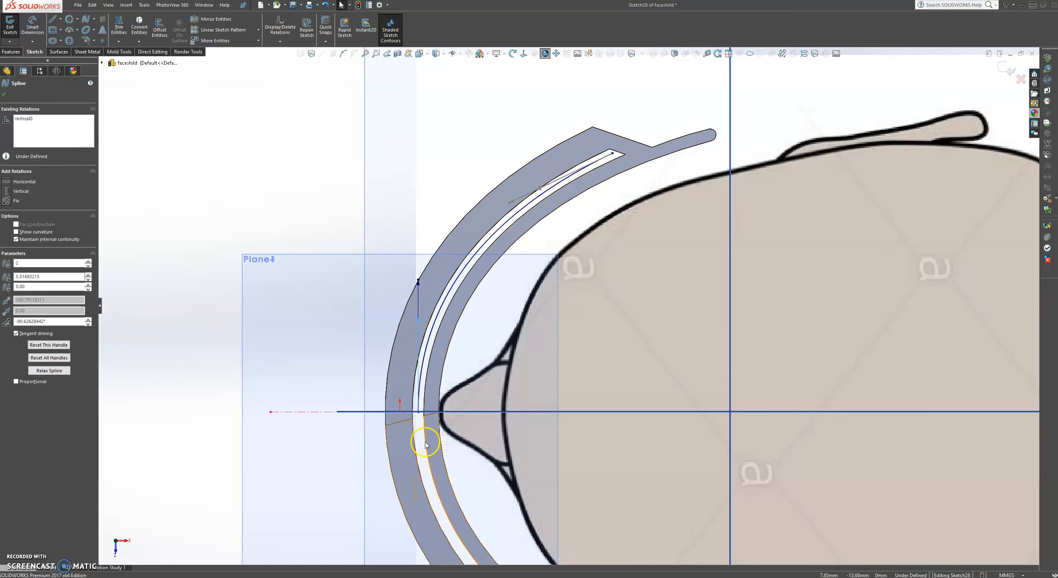
scroll(530, 390, "up", 3)
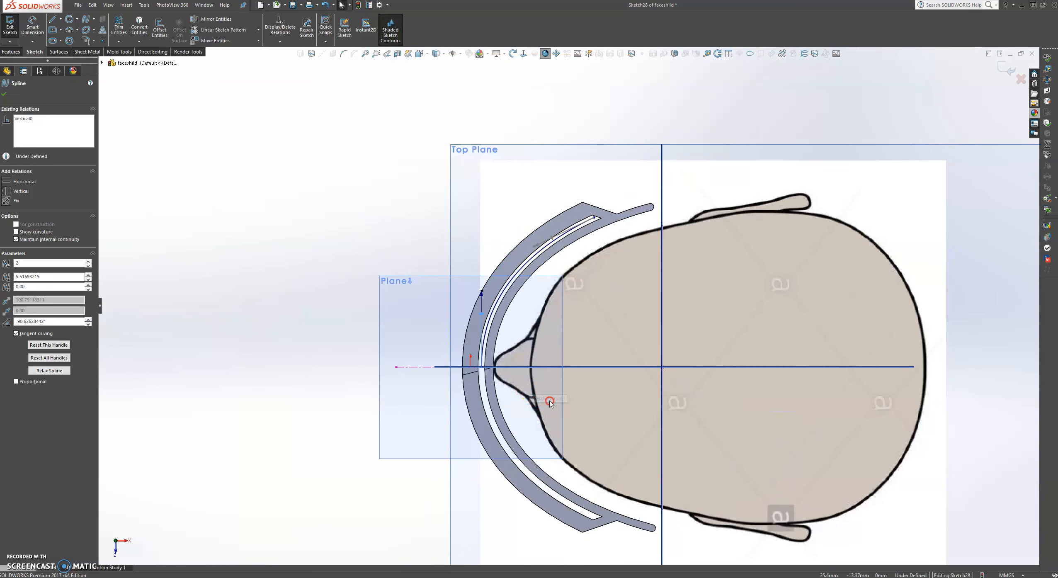
scroll(638, 330, "down", 3)
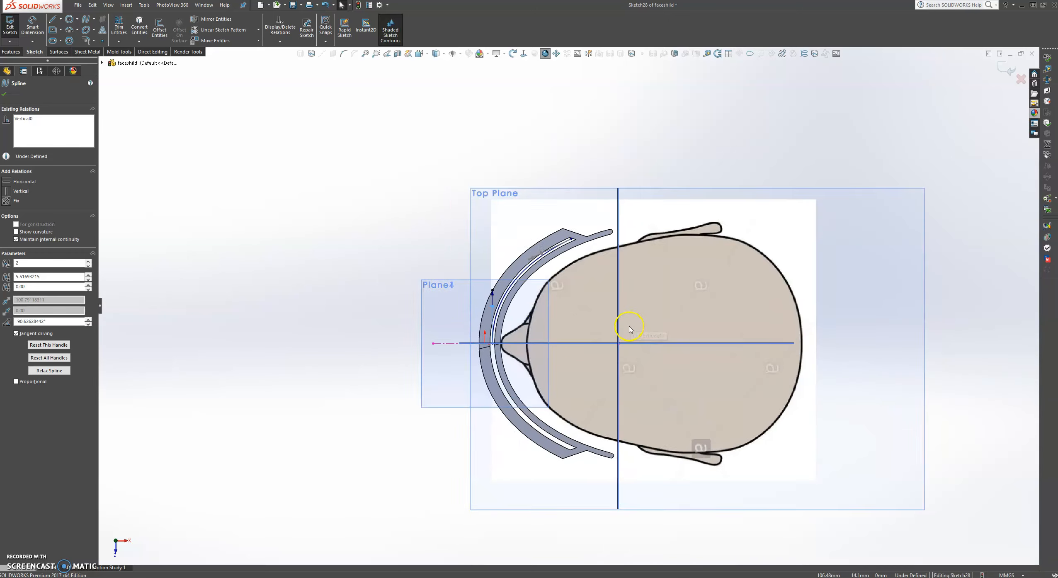
left_click(5, 95)
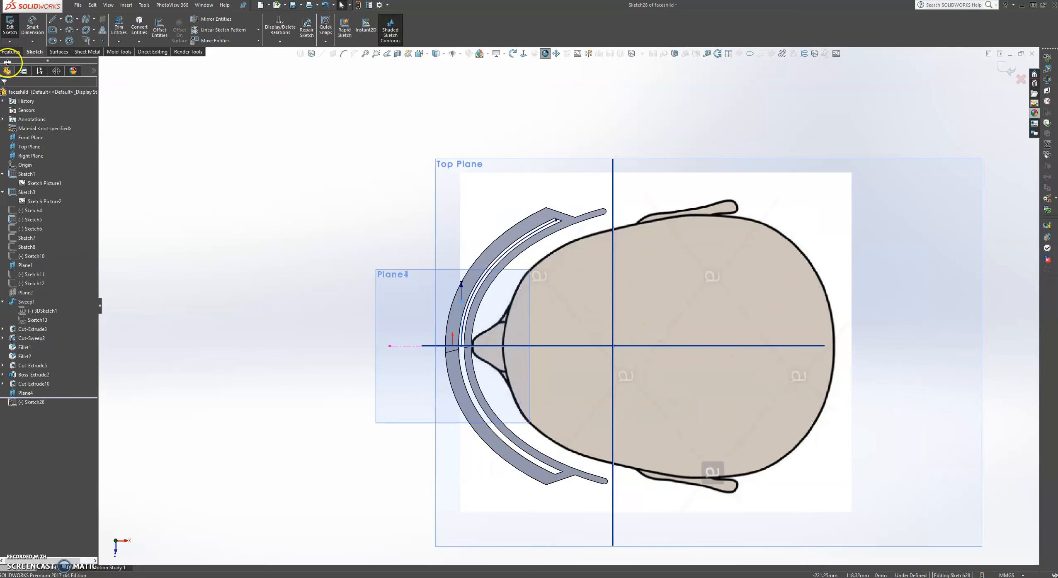
Step: Sketch a horizontal construction centreline about 75 mm long in front of the headband, aligned with its axis of symmetry
left_click(60, 20)
left_click(69, 40)
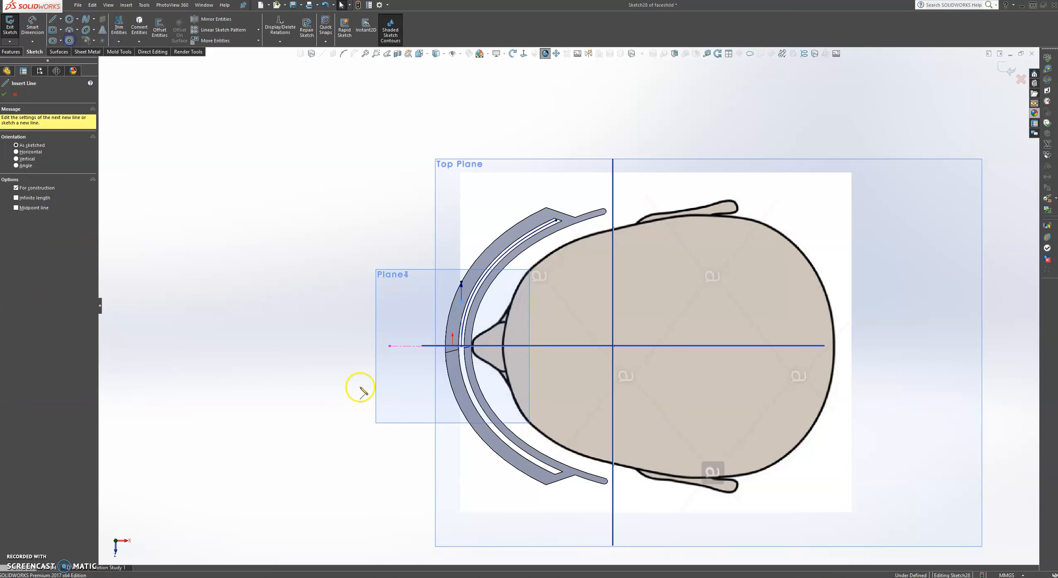
left_click(341, 346)
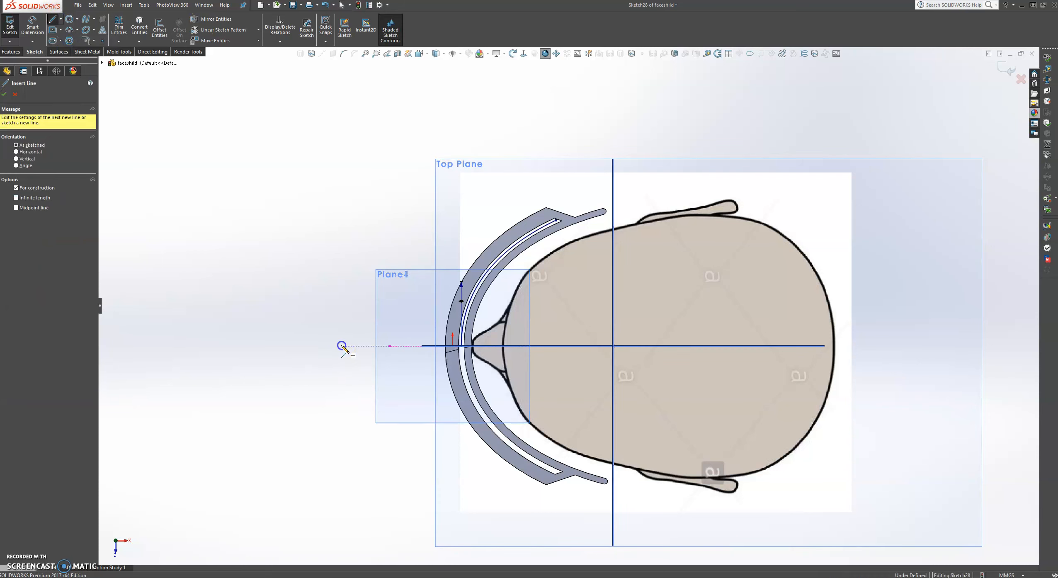
left_click(255, 346)
key("Escape")
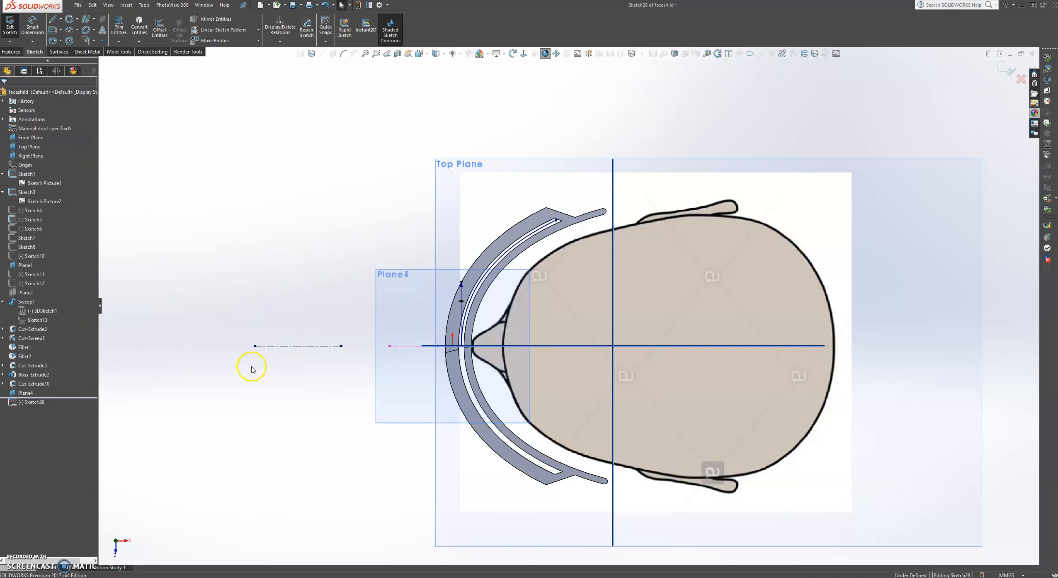
Step: Mirror the spline about the horizontal construction centreline, keeping the original, to complete the curve through the slot
left_click(217, 21)
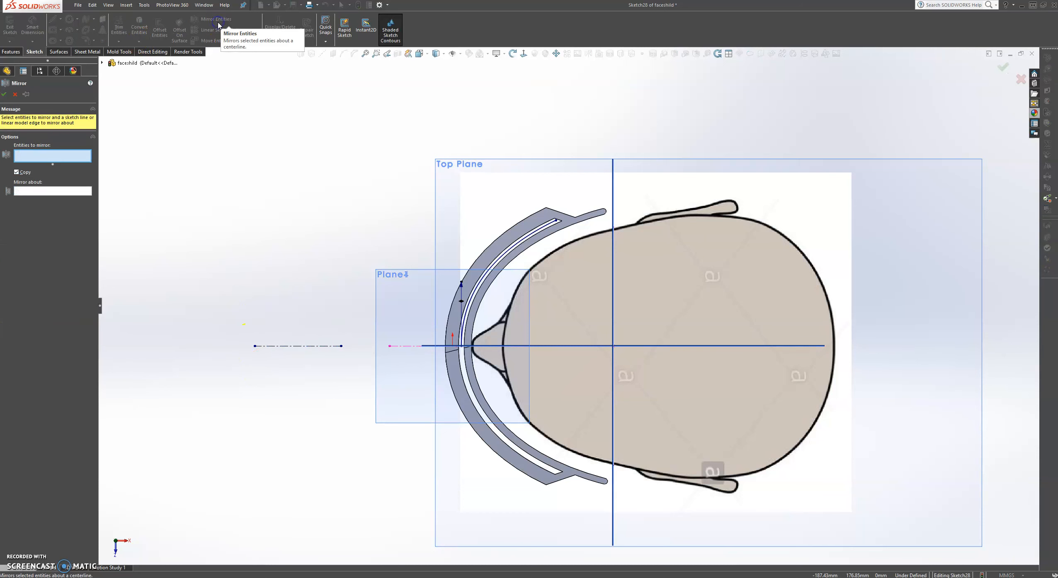
left_click(516, 242)
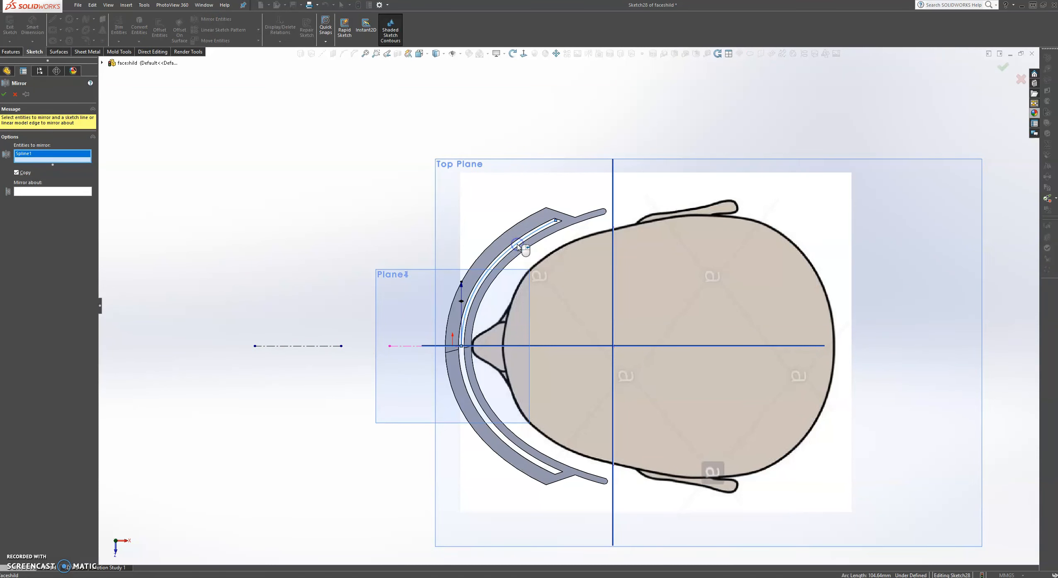
left_click(50, 191)
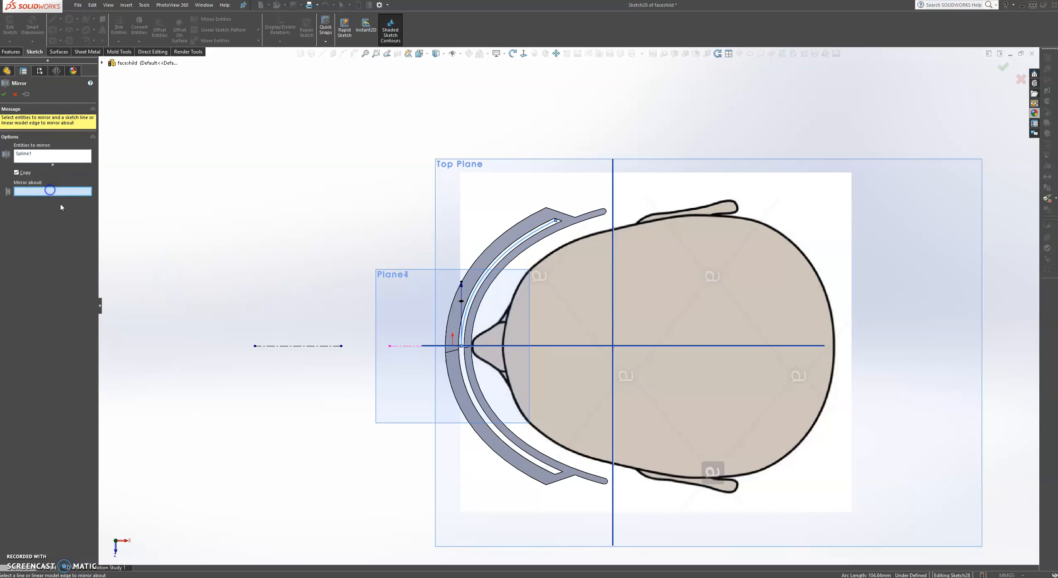
left_click(296, 345)
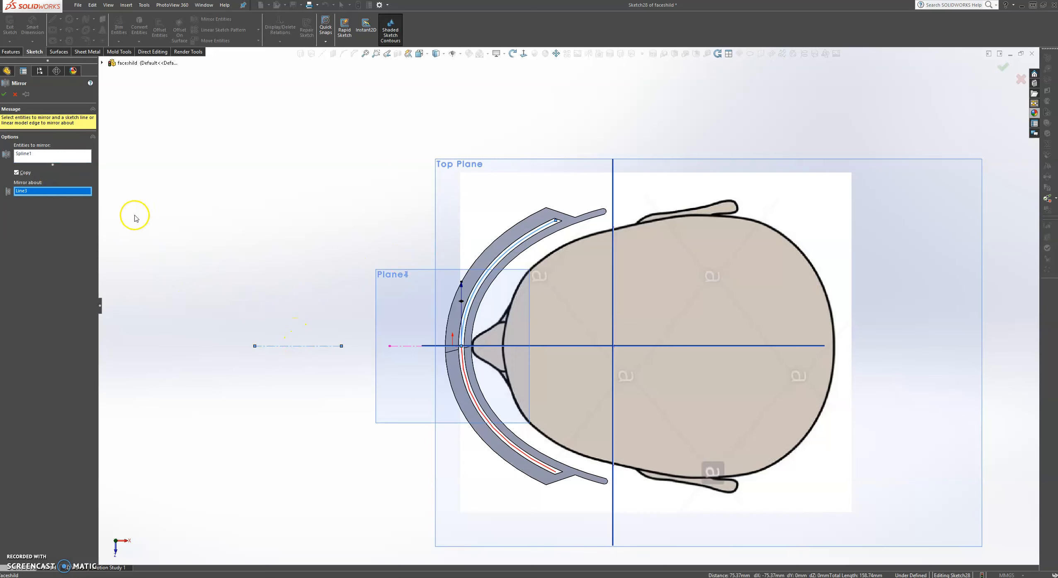
left_click(4, 95)
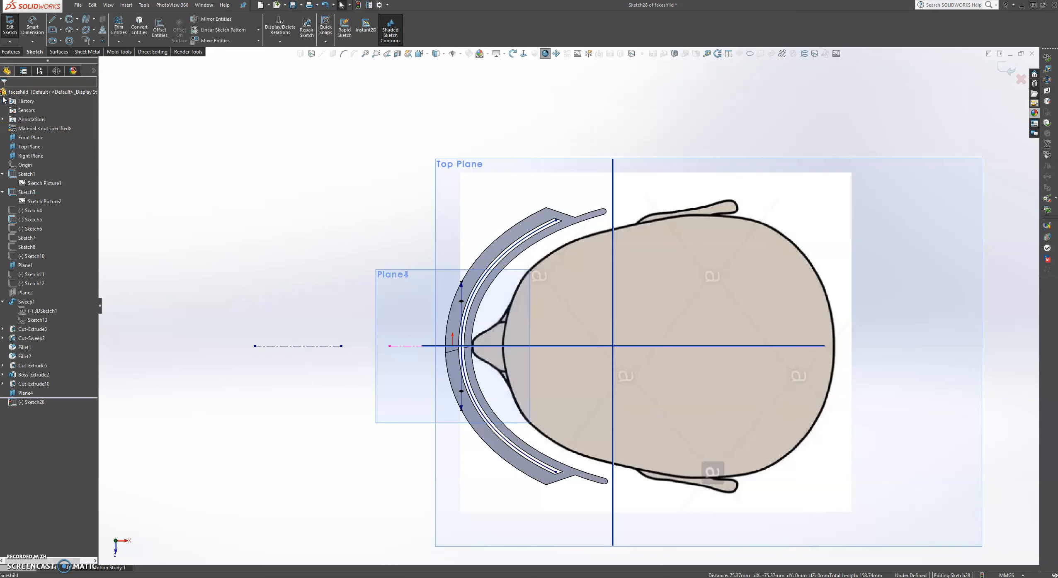
Step: Start an extruded surface from the mirrored spline sketch and reverse its direction so it runs down from the headband over the face
scroll(537, 382, "down", 2)
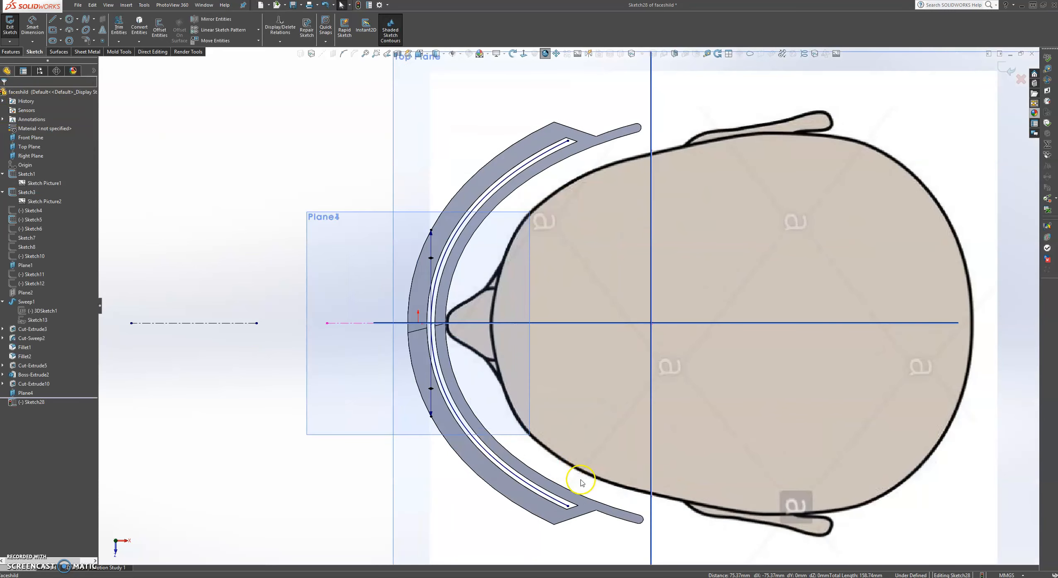
scroll(580, 481, "up", 3)
mouse_move(550, 442)
middle_mouse_down()
mouse_move(574, 267)
mouse_move(574, 310)
middle_mouse_up()
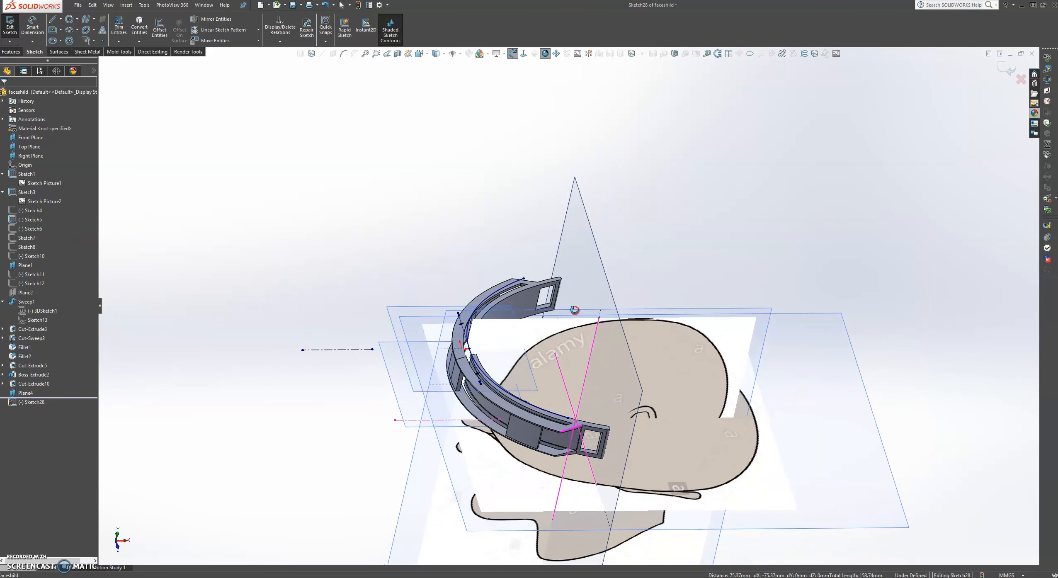
left_click(59, 52)
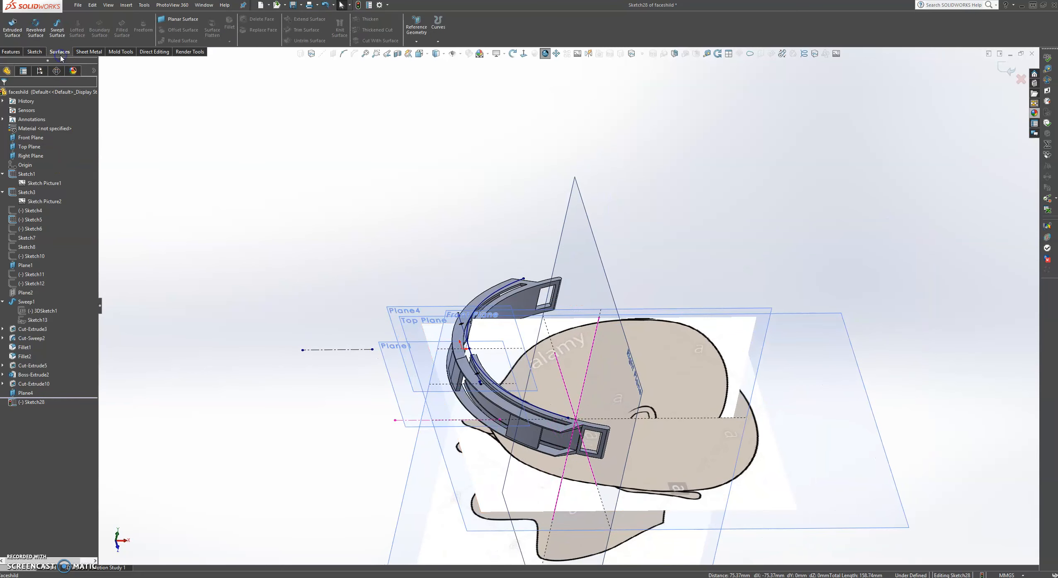
left_click(13, 31)
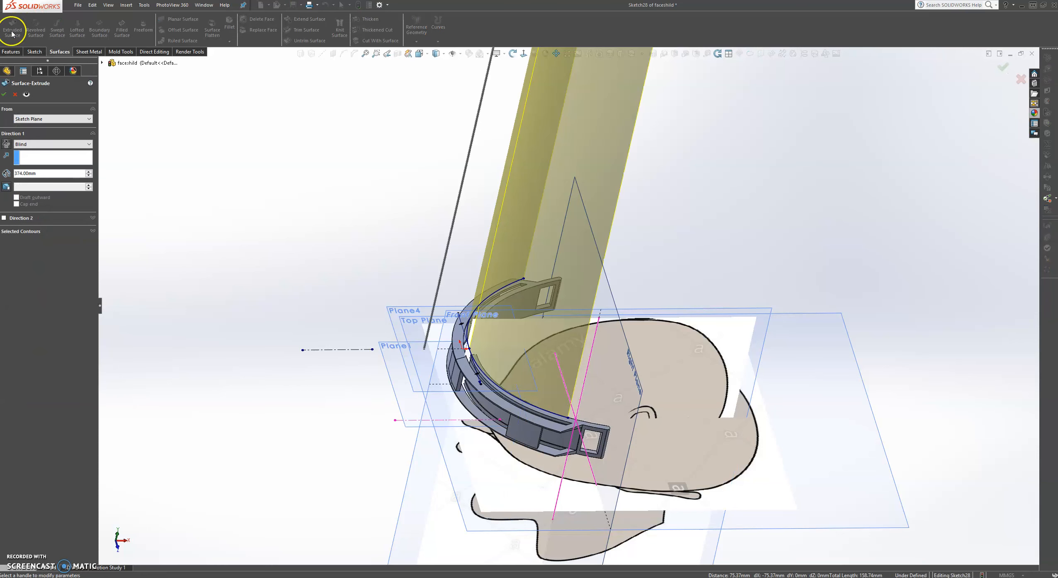
left_click(6, 144)
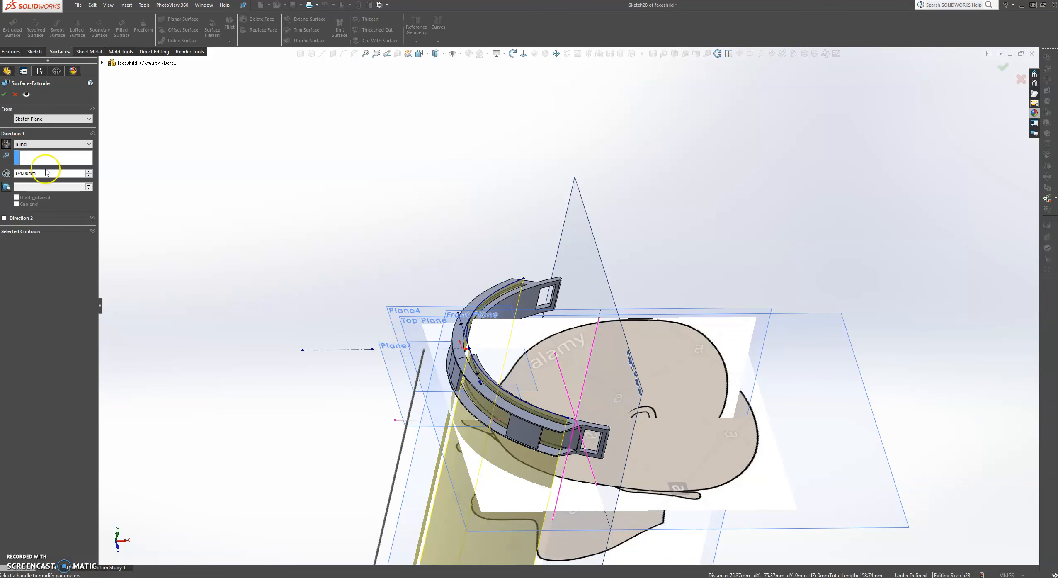
Step: Set the blind depth of the shield surface to 170 mm so it ends near the chin, and complete the extrusion
scroll(506, 434, "up", 3)
middle_click_drag(509, 432, 519, 311)
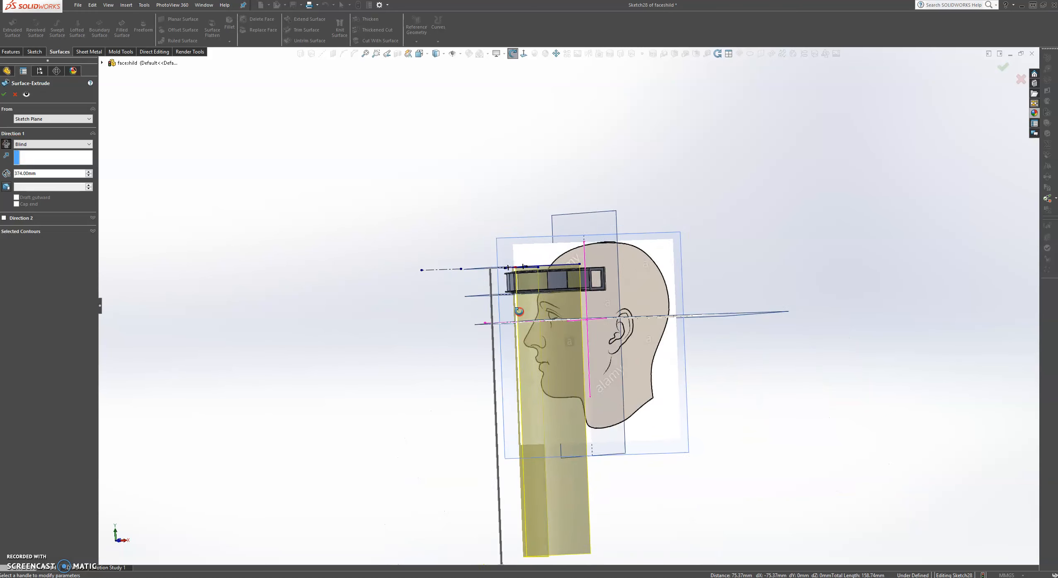
scroll(568, 318, "up", 2)
scroll(592, 439, "down", 2)
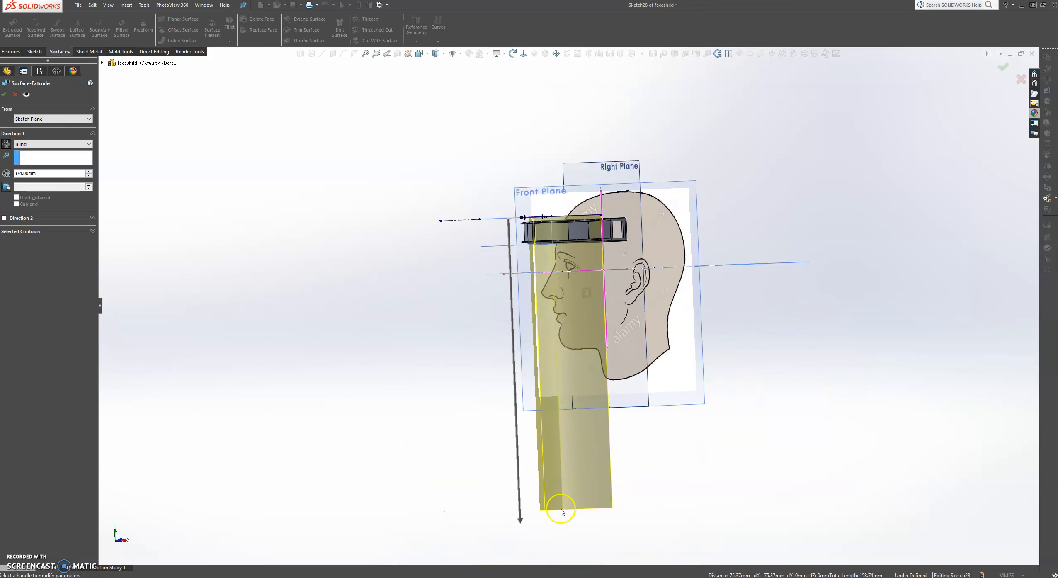
left_click_drag(524, 515, 529, 353)
mouse_move(574, 378)
middle_mouse_down()
mouse_move(664, 383)
mouse_move(598, 371)
mouse_move(570, 382)
mouse_move(567, 368)
mouse_move(574, 384)
mouse_move(576, 373)
middle_mouse_up()
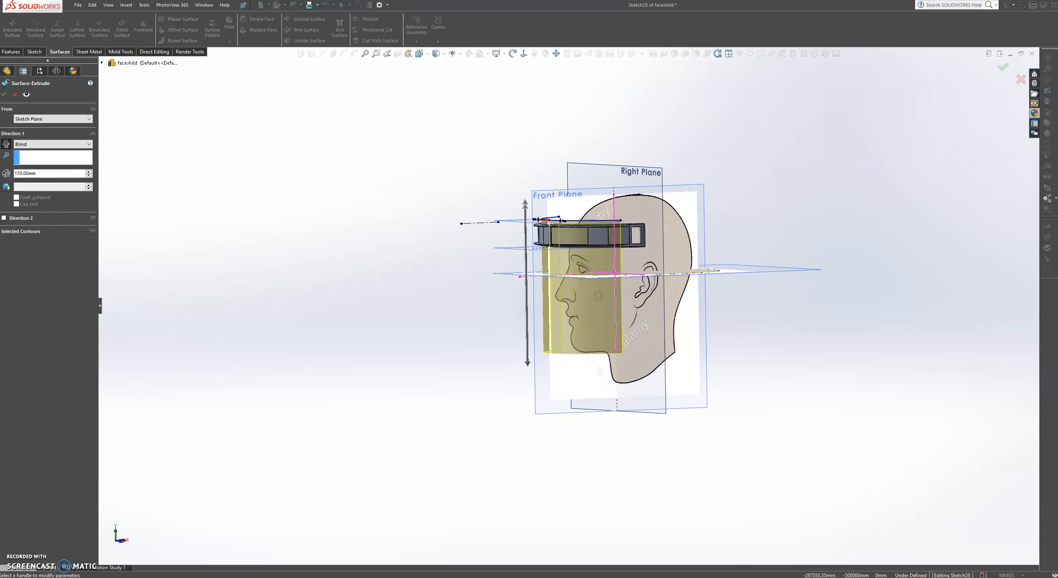
left_click(4, 96)
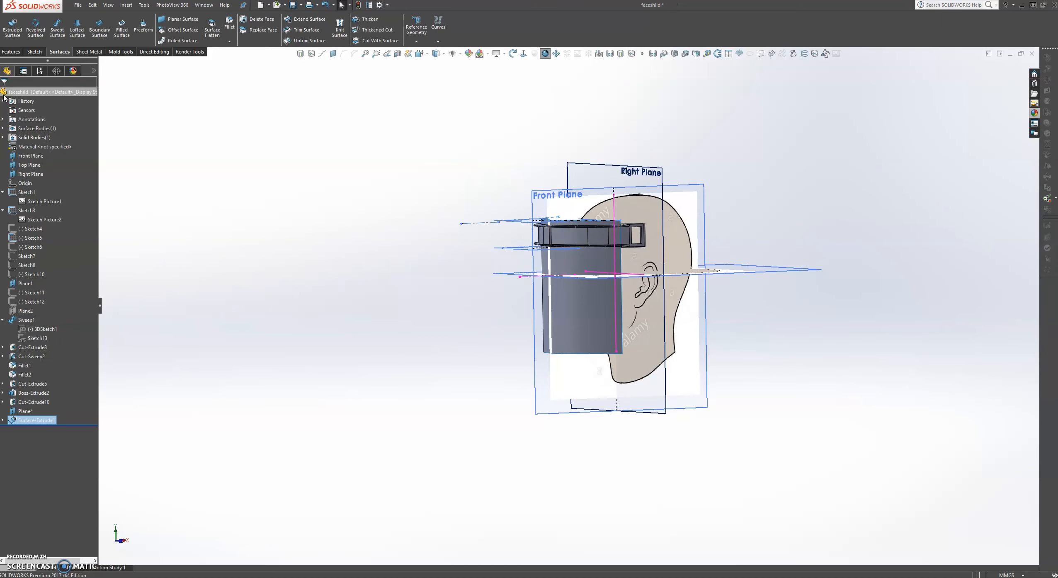
Step: Start a sketch on the Right Plane and draw a short vertical construction centreline above the headband, aligned with its axis of symmetry
left_click(312, 170)
middle_click_drag(397, 191, 414, 213)
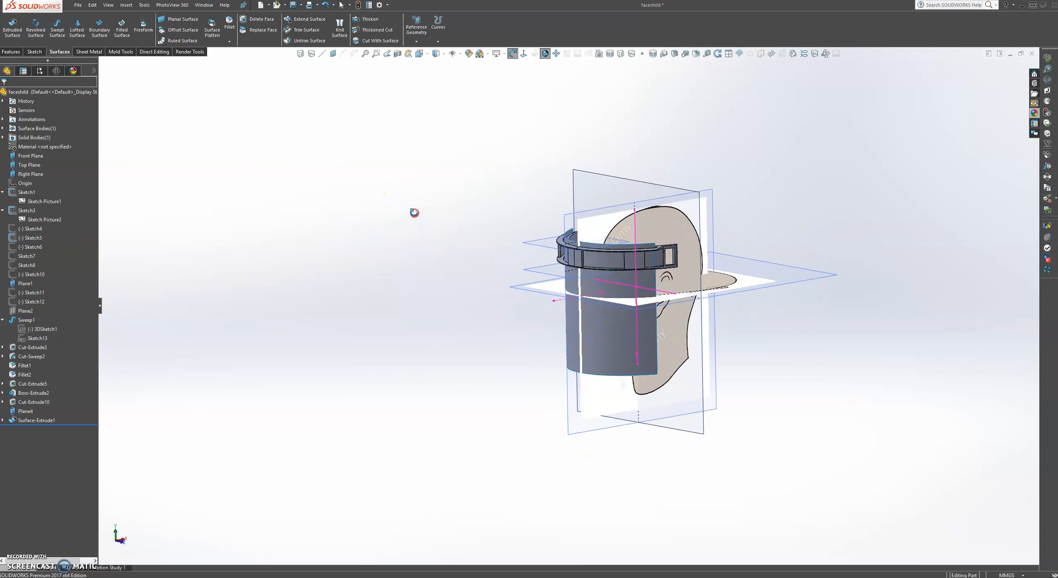
left_click(609, 183)
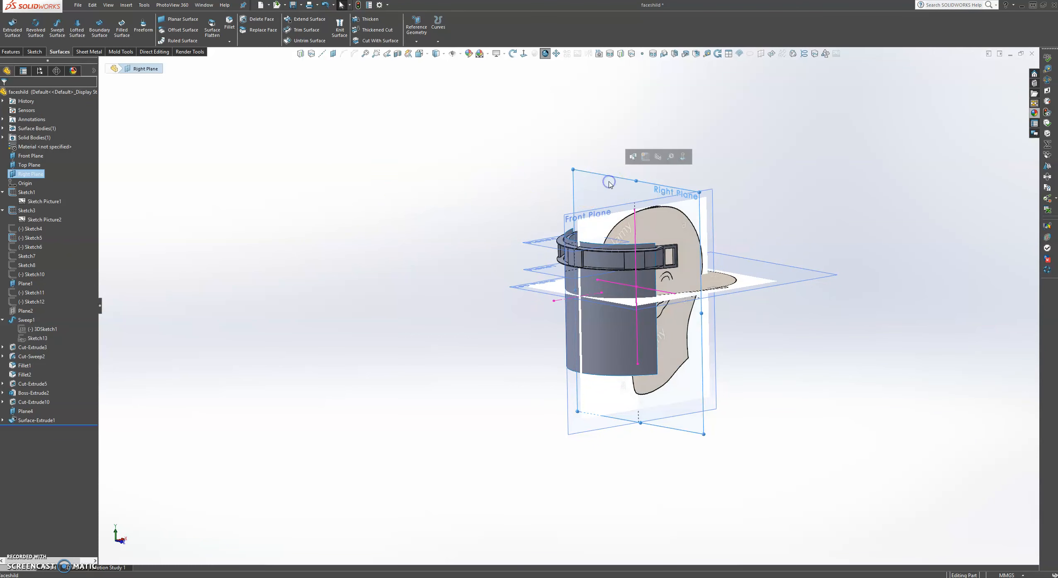
left_click(647, 159)
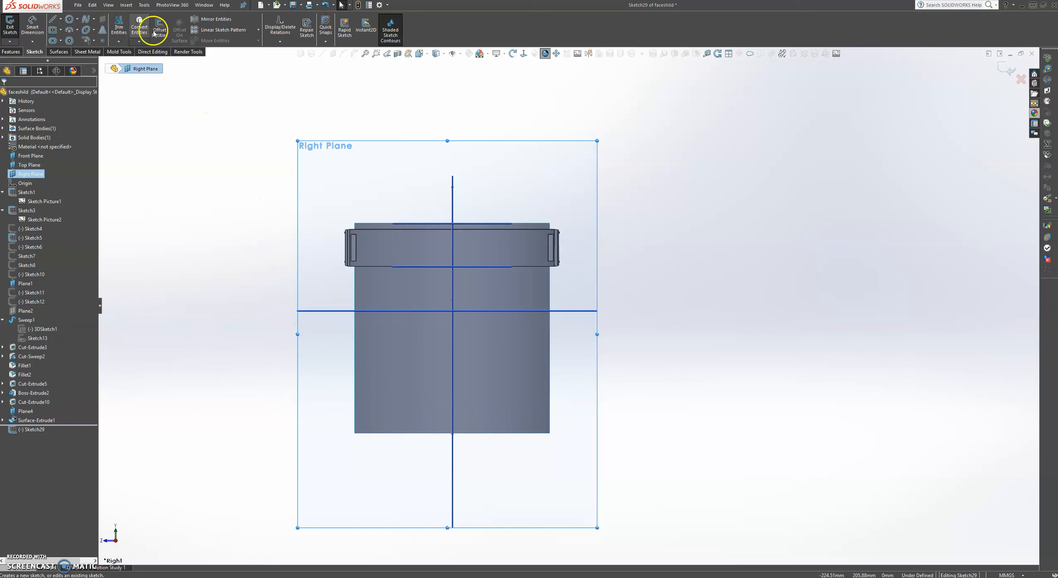
left_click(60, 19)
left_click(62, 40)
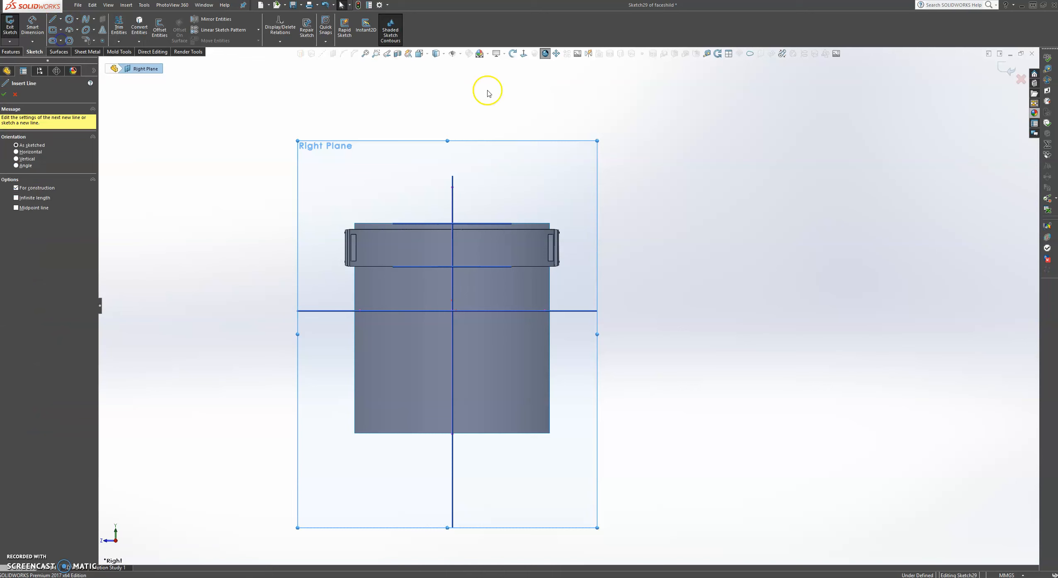
left_click(452, 113)
left_click(452, 78)
key("Escape")
key("Escape")
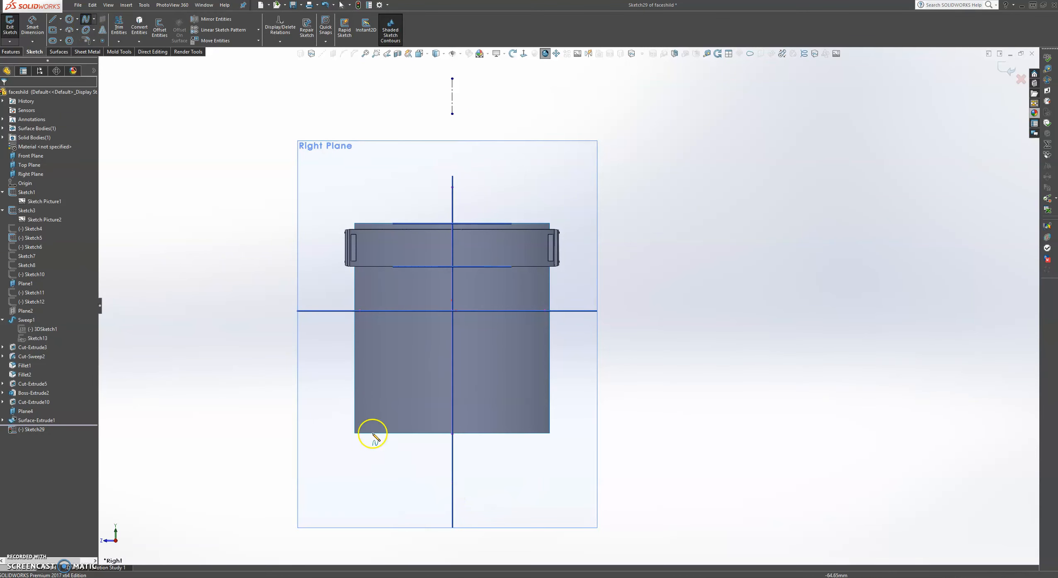
Step: Sketch a two-point spline from just outside the shield's side edge to the symmetry axis just above the shield's bottom edge
left_click(342, 363)
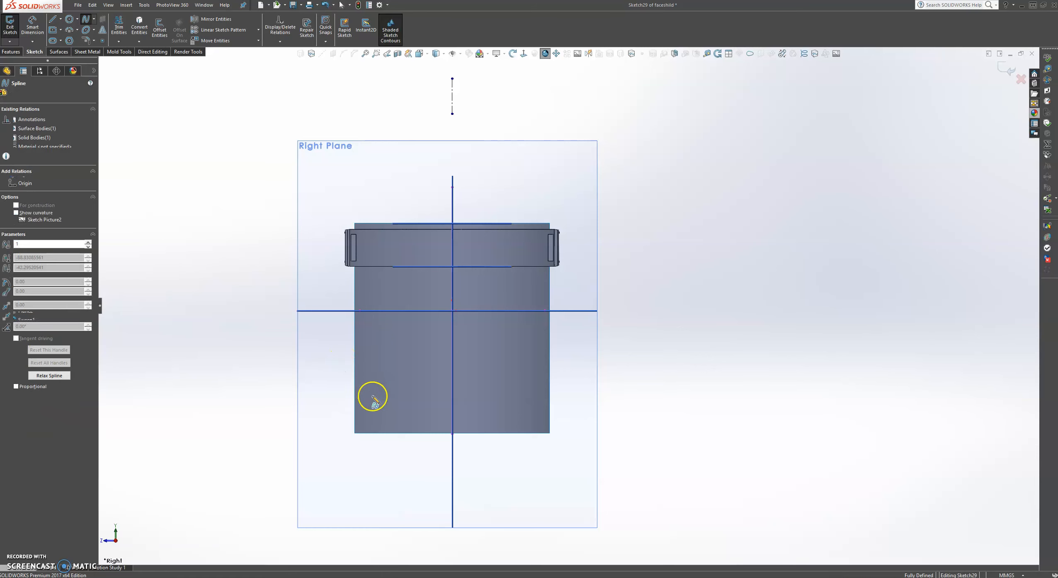
left_click(453, 427)
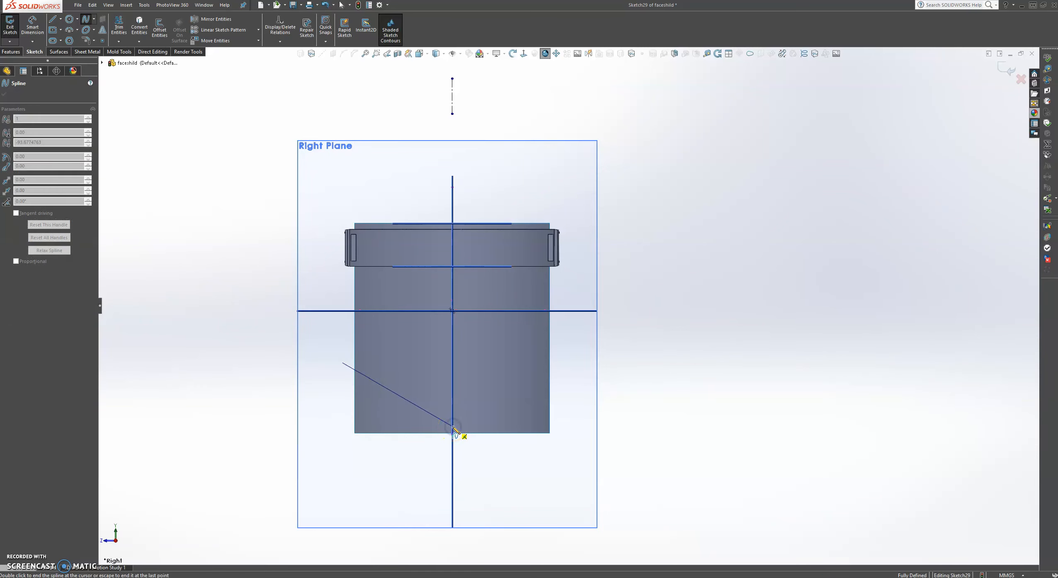
double_click(454, 429)
scroll(456, 427, "down", 3)
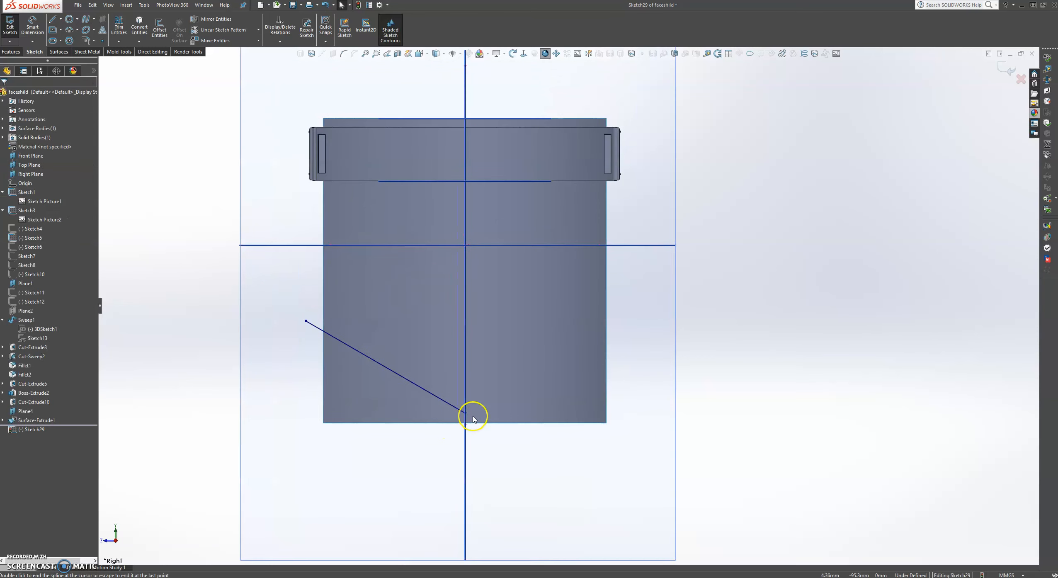
scroll(473, 417, "down", 1)
mouse_move(468, 407)
left_mouse_down()
mouse_move(467, 425)
mouse_move(468, 415)
left_mouse_up()
Step: Bend the spline into a rounded lower corner and place its outer end on the shield's side edge, about 64 mm below the origin
left_click(295, 305)
left_click_drag(276, 297, 279, 355)
left_click_drag(355, 380, 337, 399)
left_click(280, 355)
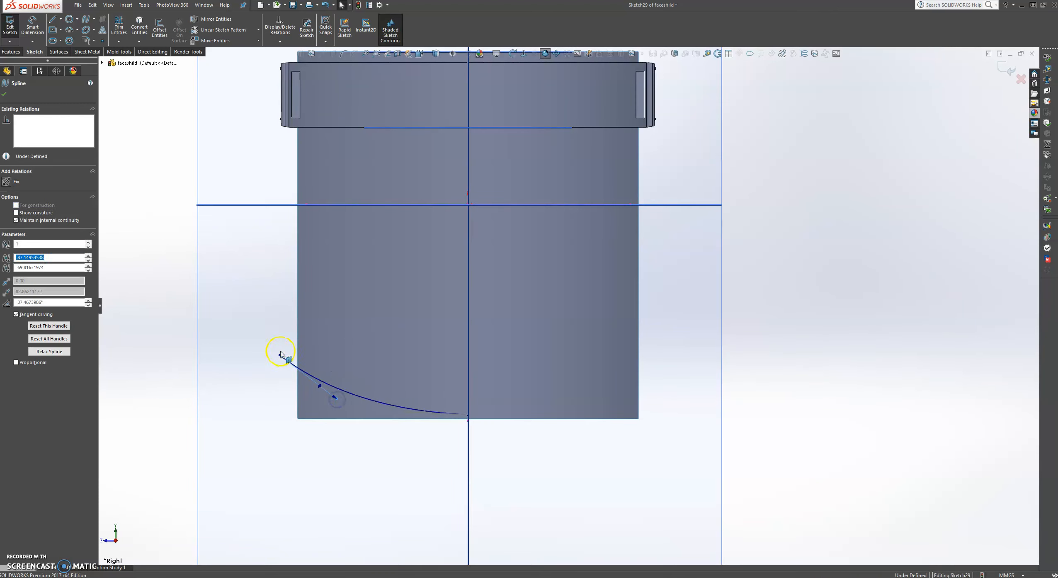
left_click_drag(280, 356, 298, 344)
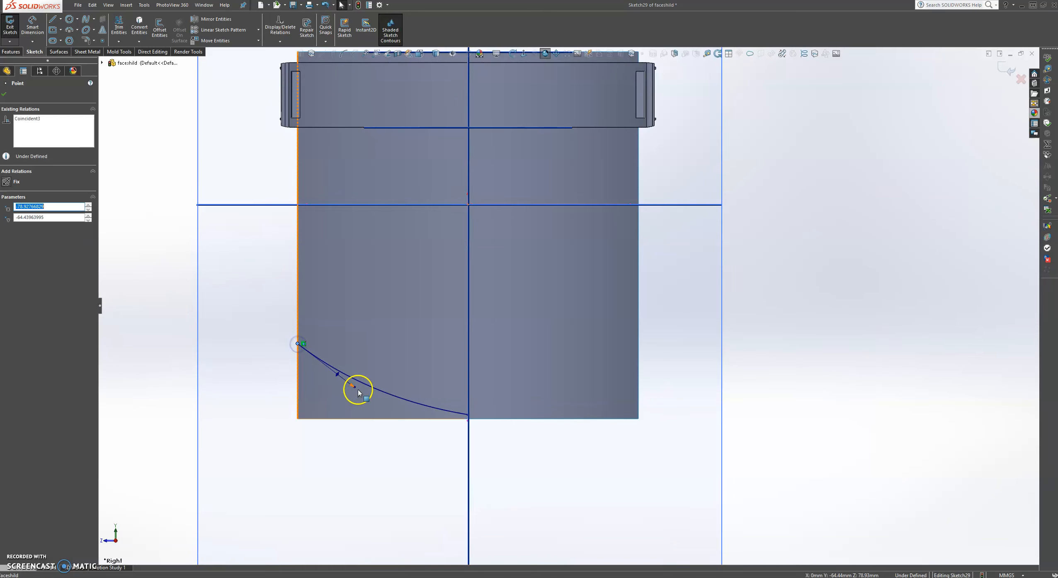
Step: Steepen the spline's outer tangent handle for a fuller curve and add a Horizontal relation to its handle at the centre
left_click_drag(354, 386, 341, 401)
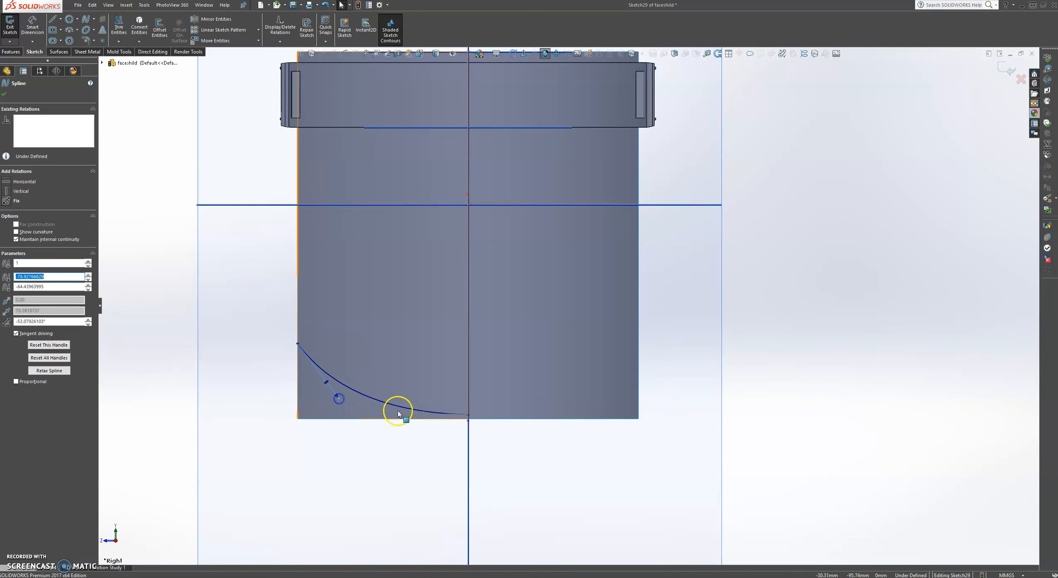
left_click(468, 414)
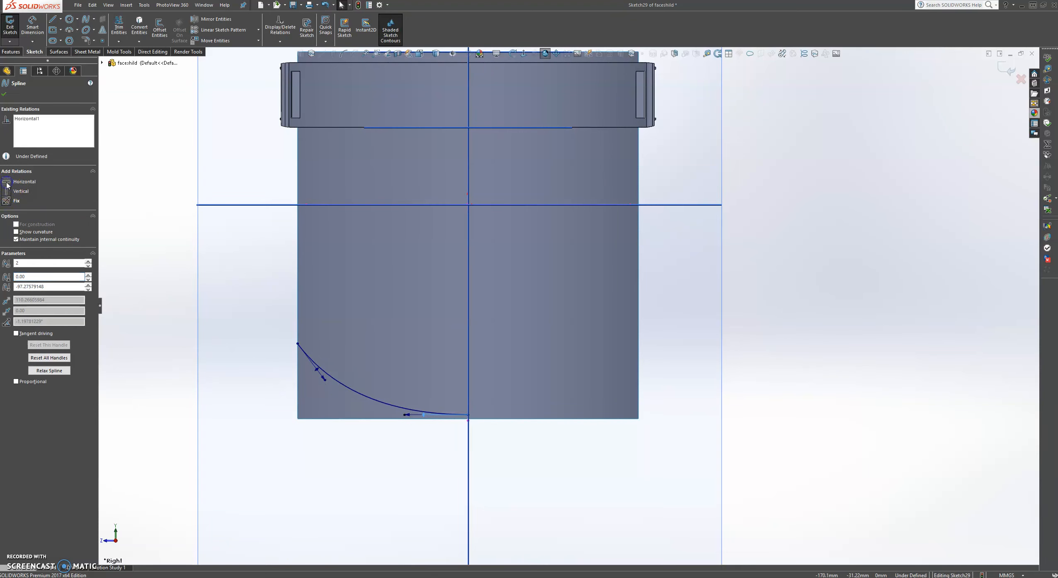
left_click(4, 95)
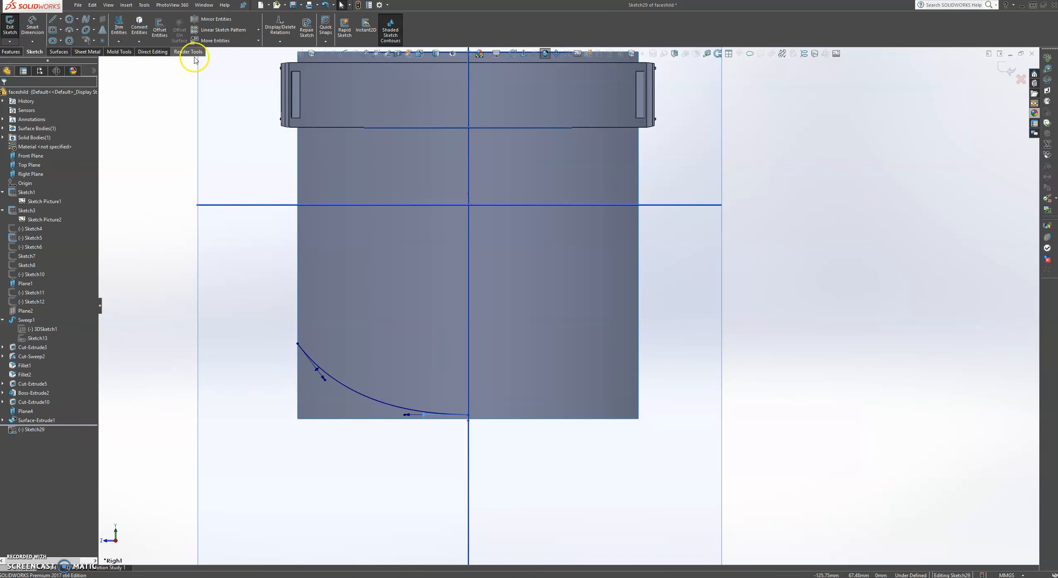
Step: Mirror the spline about the vertical construction centreline, keeping the original, to complete the rounded bottom outline
key("z")
scroll(629, 237, "up", 2)
scroll(601, 171, "down", 1)
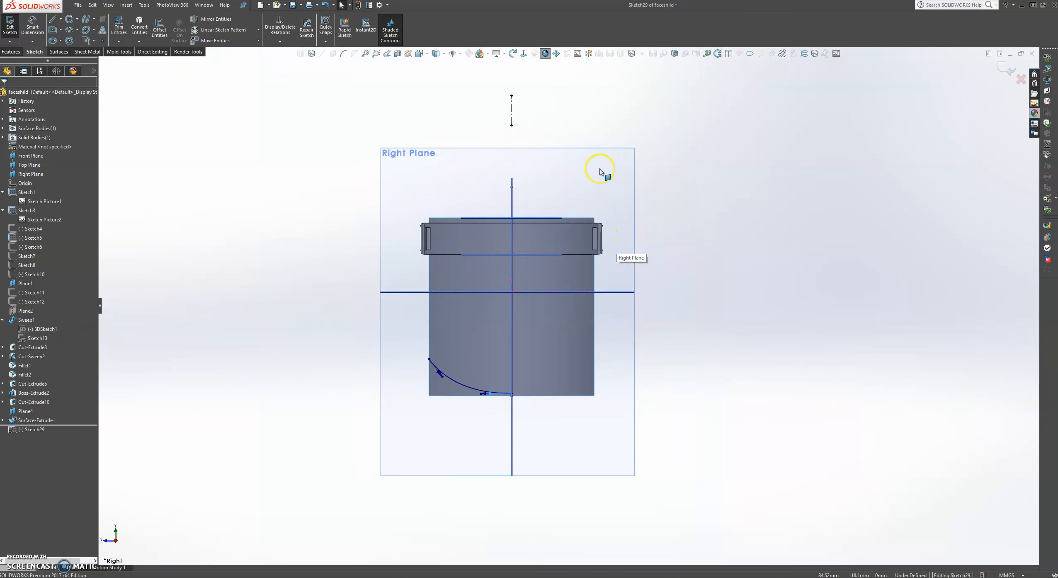
left_click(216, 19)
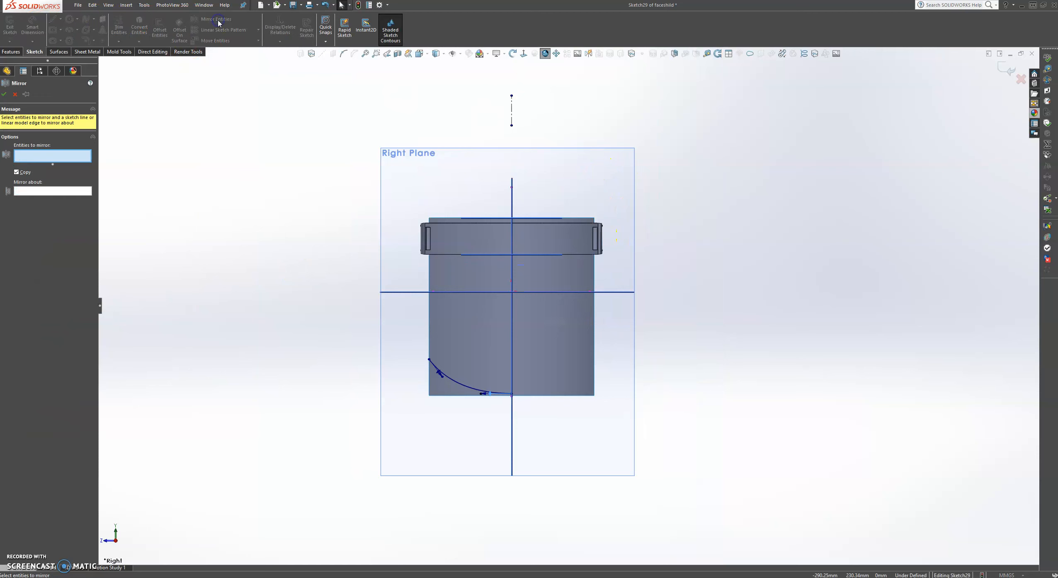
left_click(463, 388)
left_click(39, 191)
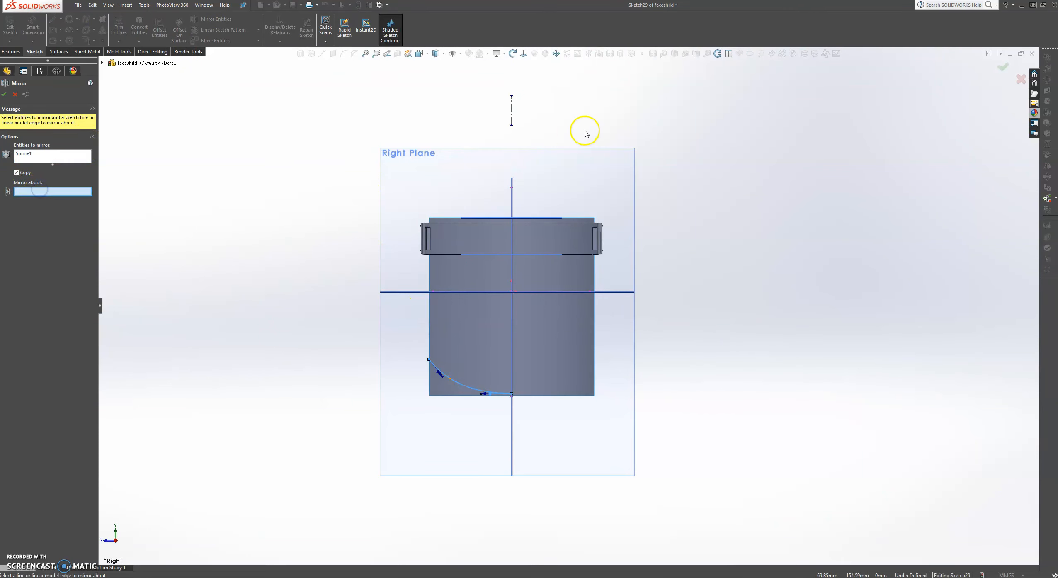
left_click(513, 109)
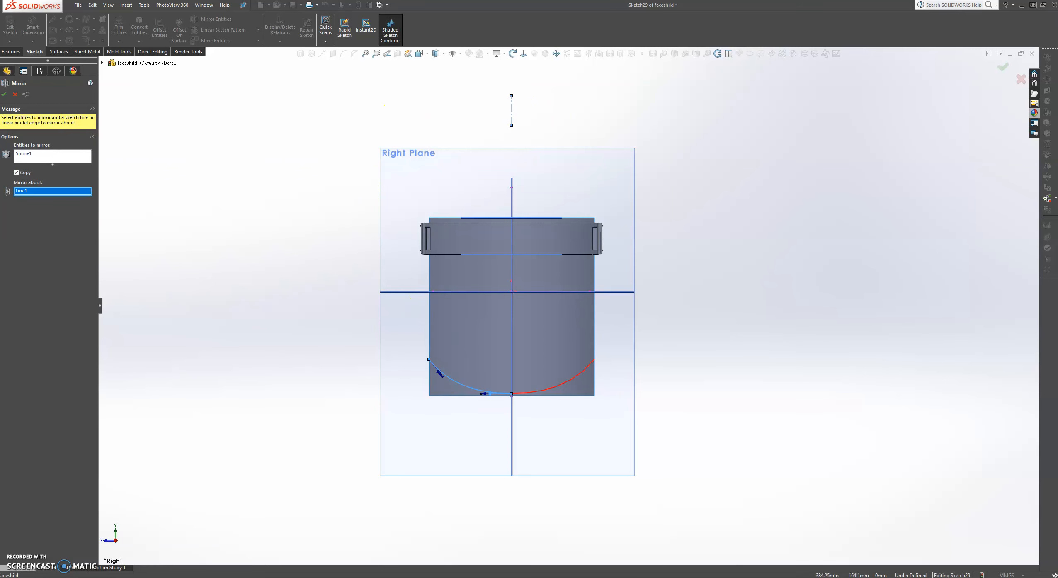
left_click(4, 95)
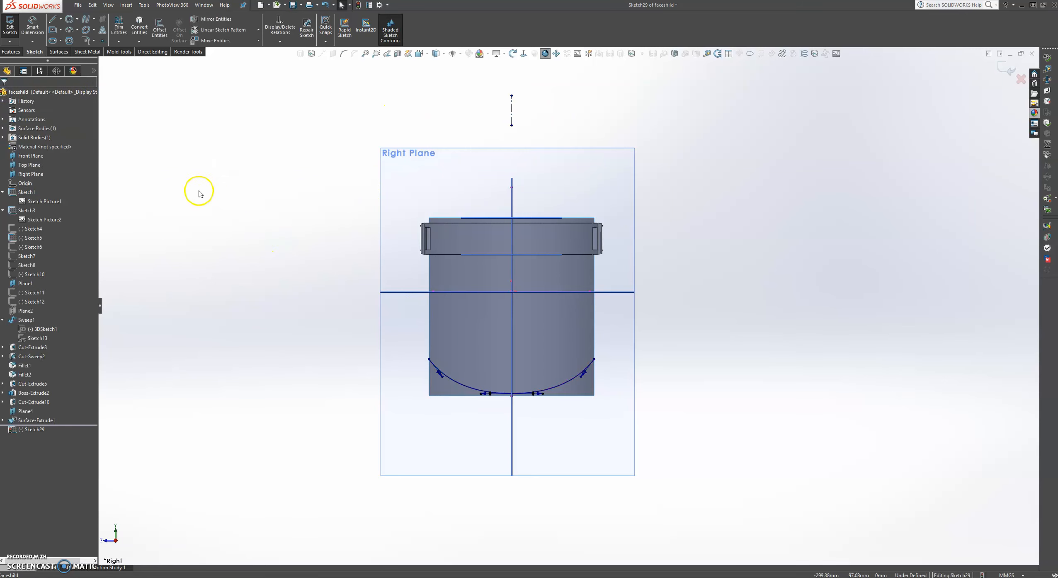
Step: Trim the shield surface with the spline sketch using Remove selections, removing the area below the curve at both lower corners
left_click(60, 55)
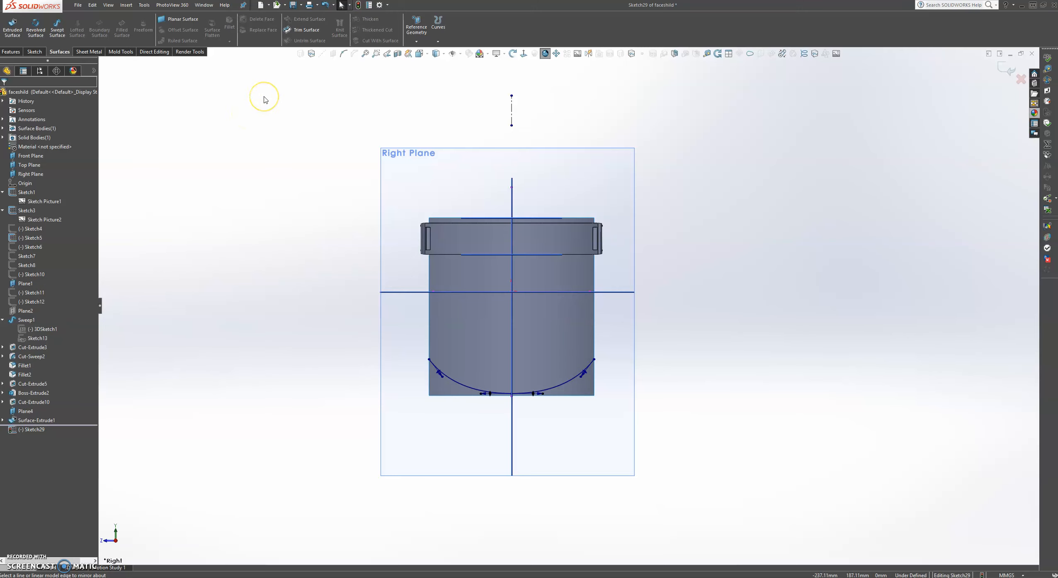
left_click(308, 32)
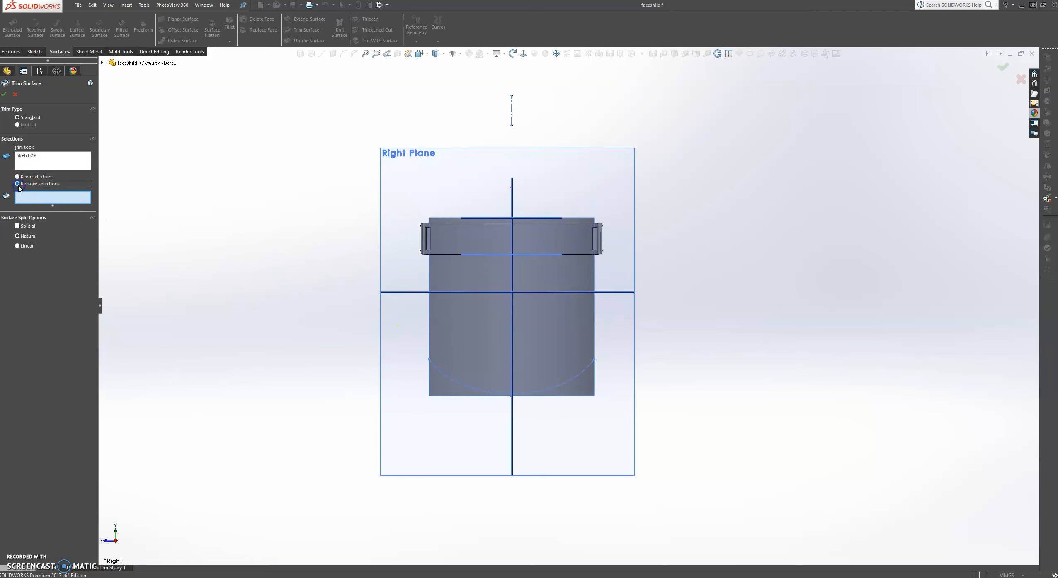
left_click(454, 392)
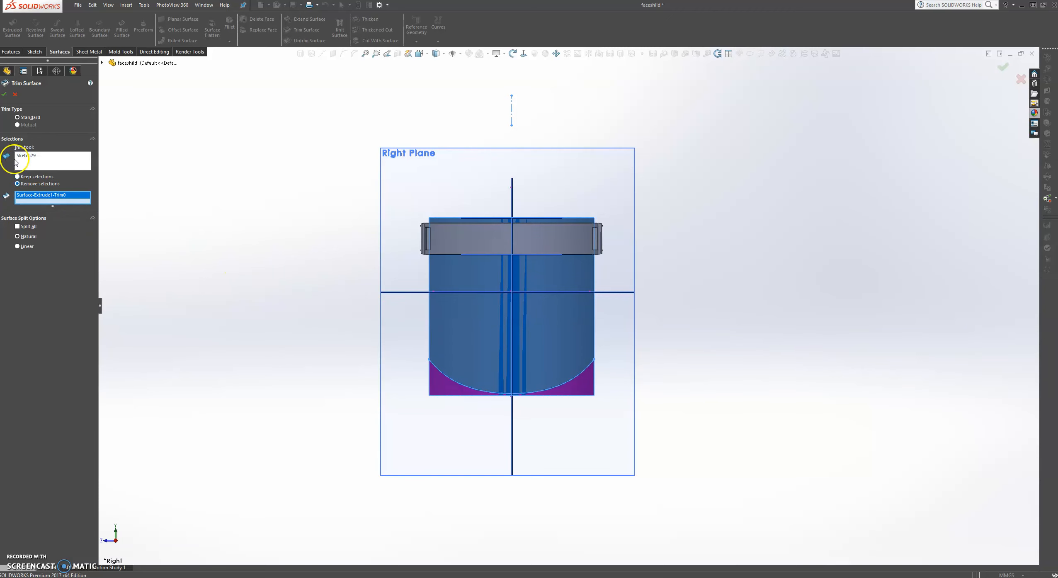
left_click(5, 95)
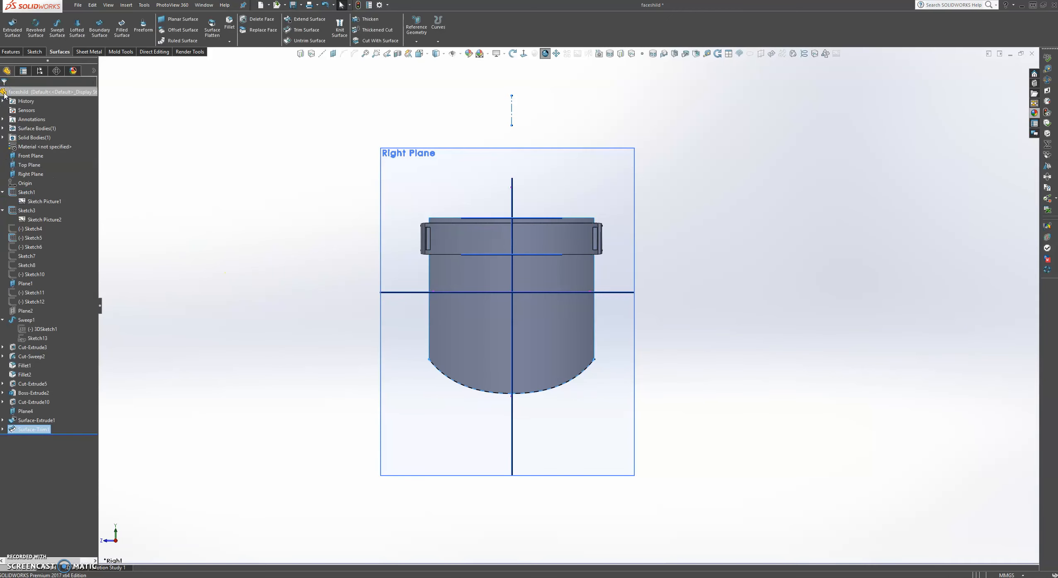
Step: Start a new sketch on the Right Plane
middle_click_drag(287, 259, 472, 298)
left_click(582, 171)
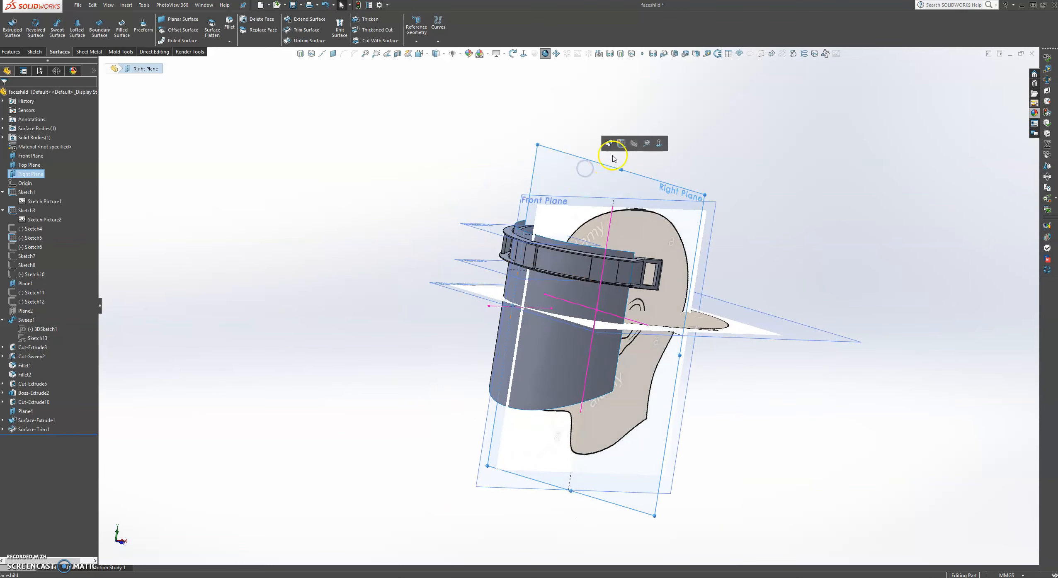
left_click(622, 143)
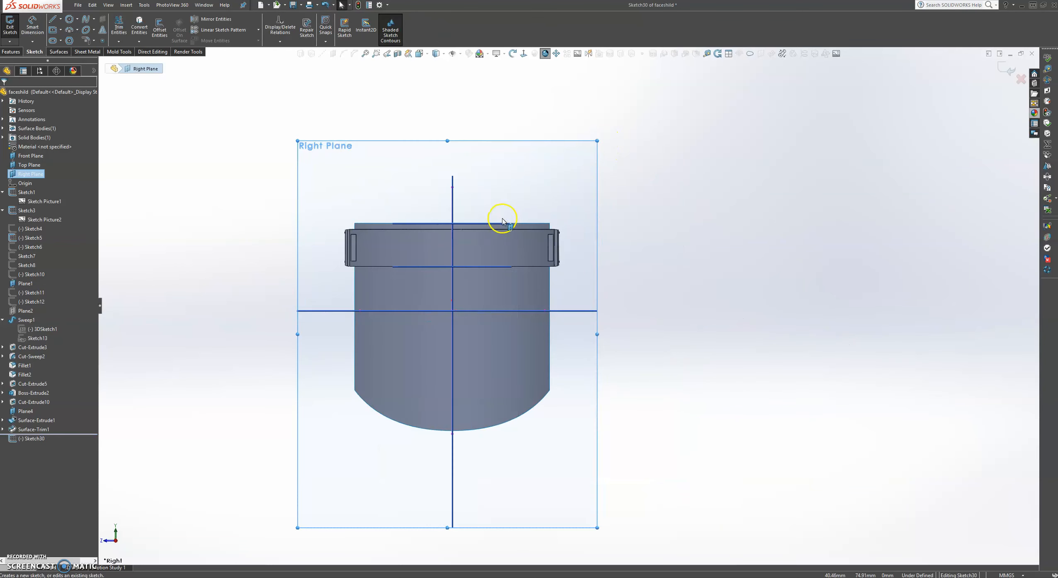
scroll(481, 249, "down", 3)
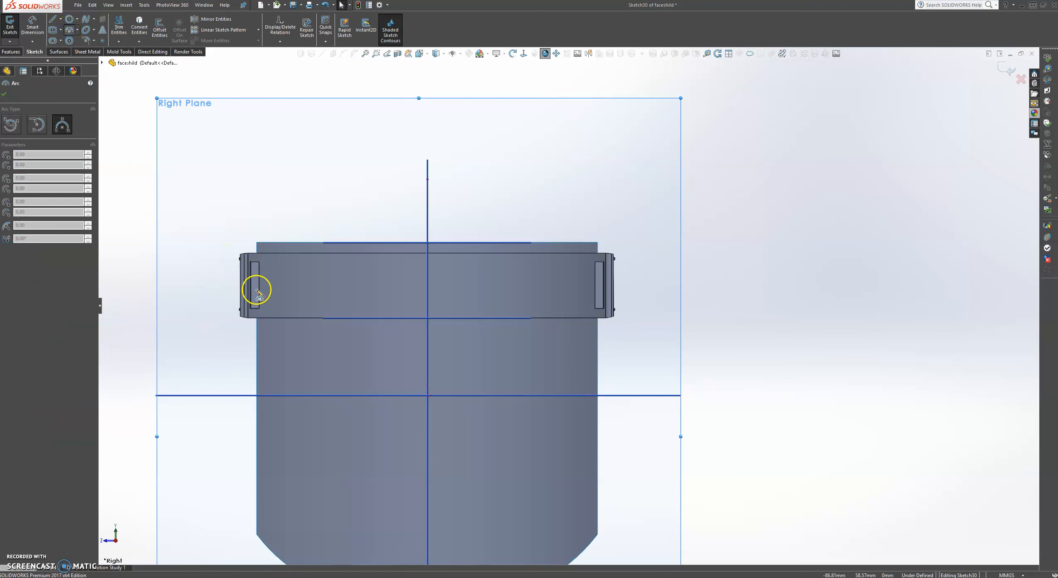
left_click_drag(258, 329, 320, 244)
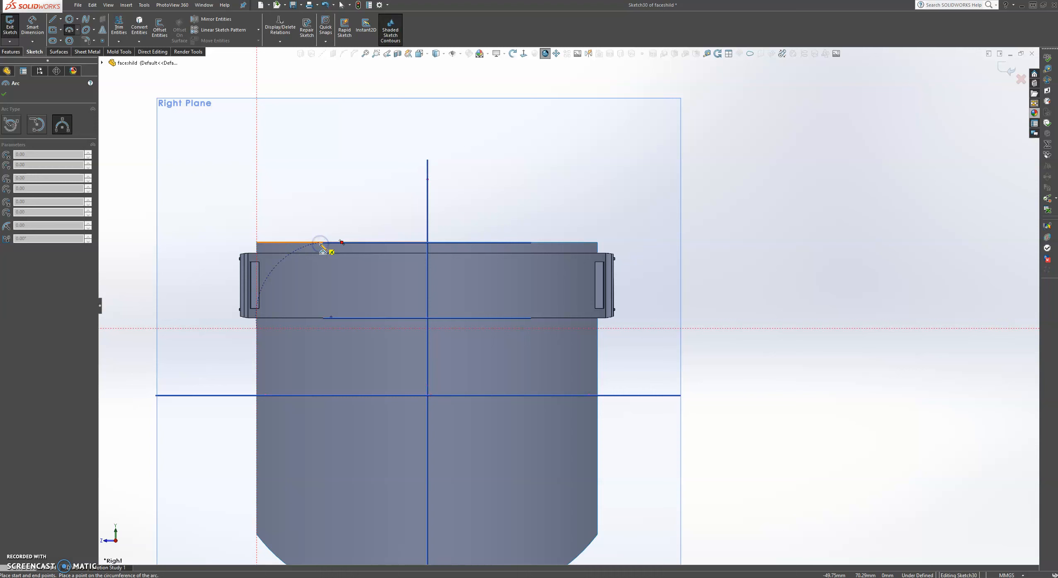
key("Escape")
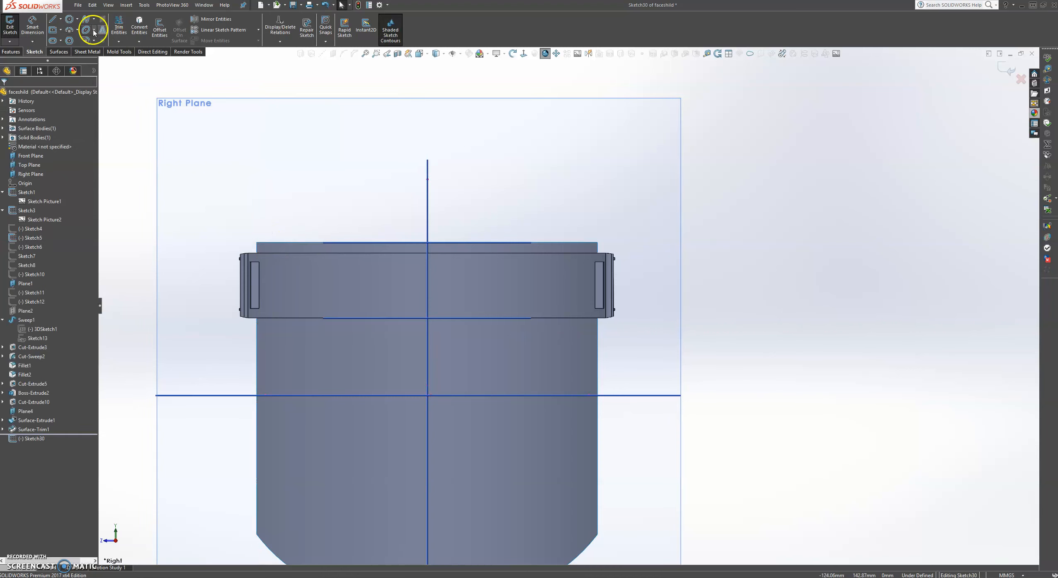
left_click(69, 30)
left_click_drag(258, 333, 320, 244)
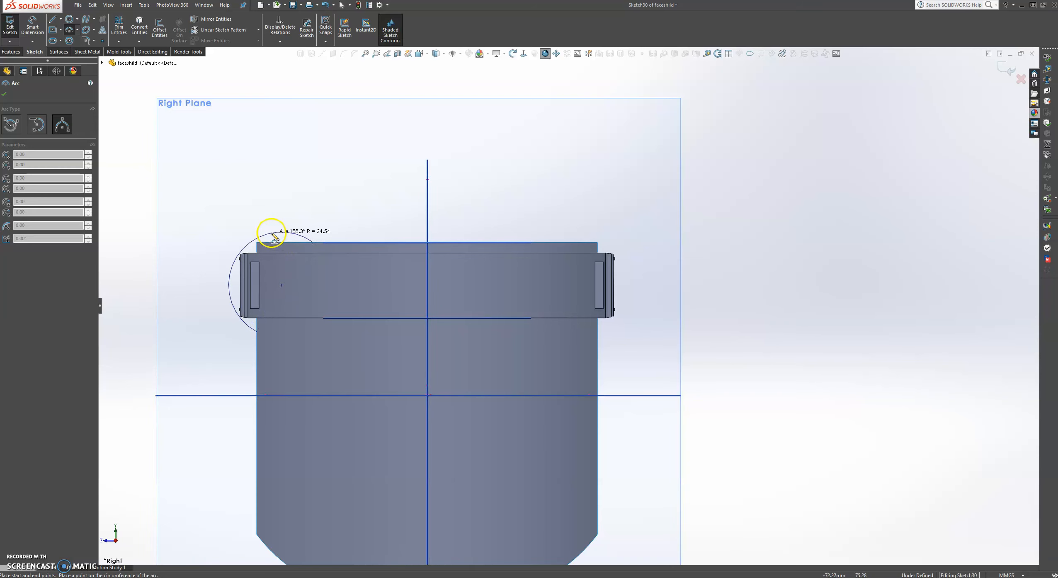
key("Escape")
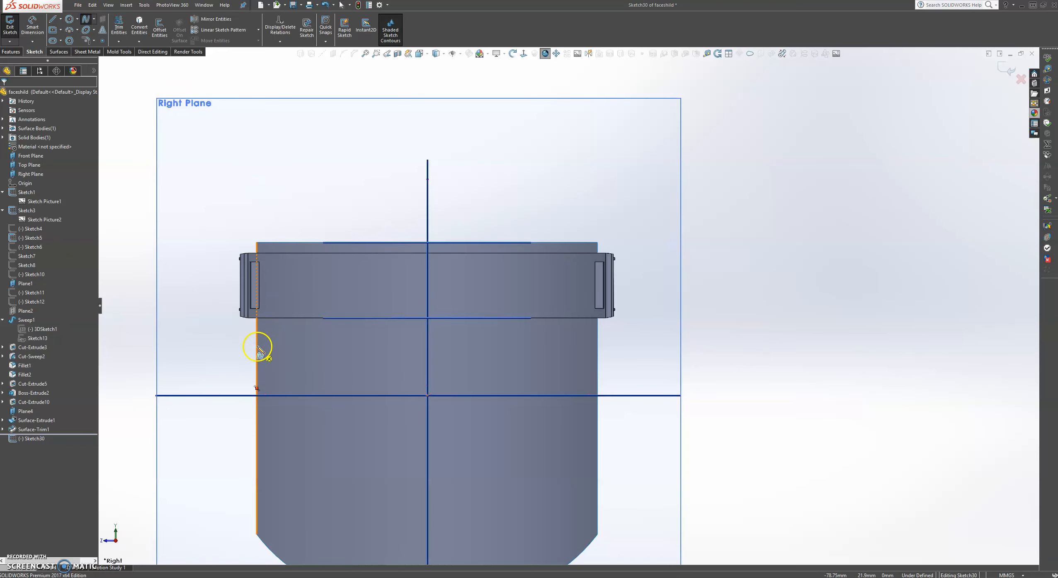
Step: Draw a two-point spline from the shield's side edge to its top edge and raise its lower end to about 60 mm above the origin
left_click_drag(257, 330, 346, 243)
key("Escape")
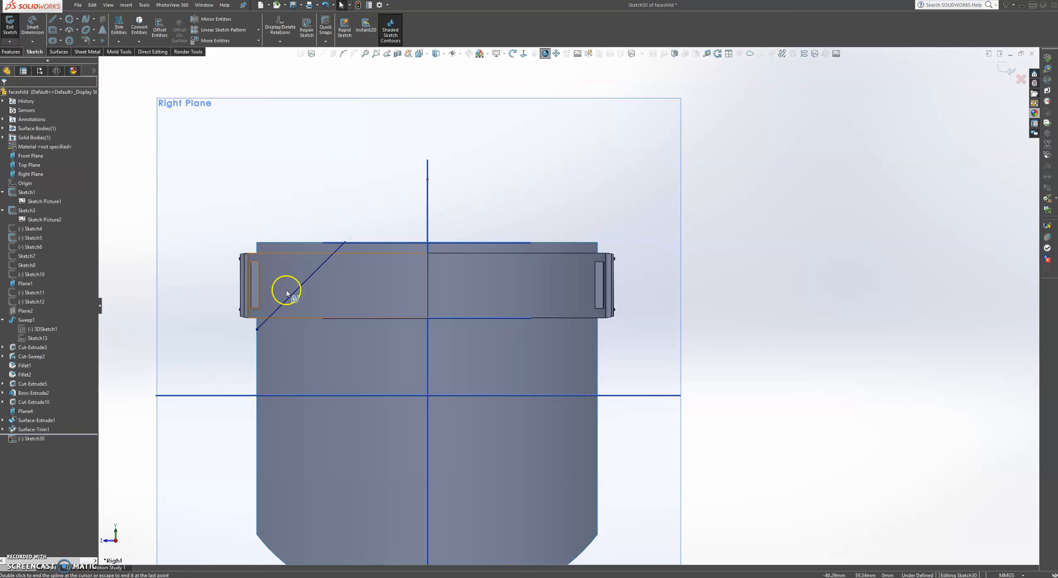
left_click_drag(257, 329, 260, 266)
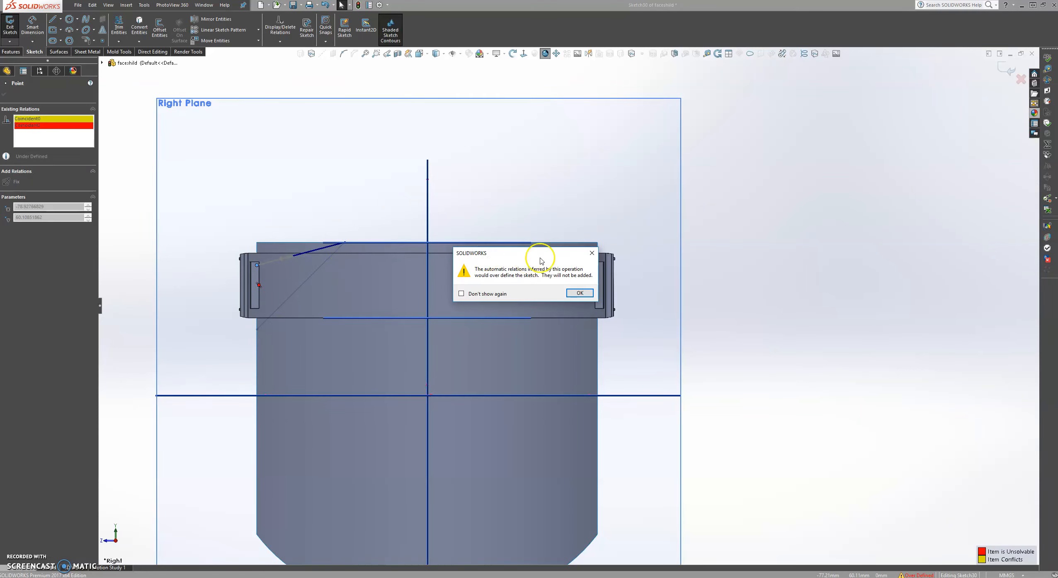
left_click(592, 253)
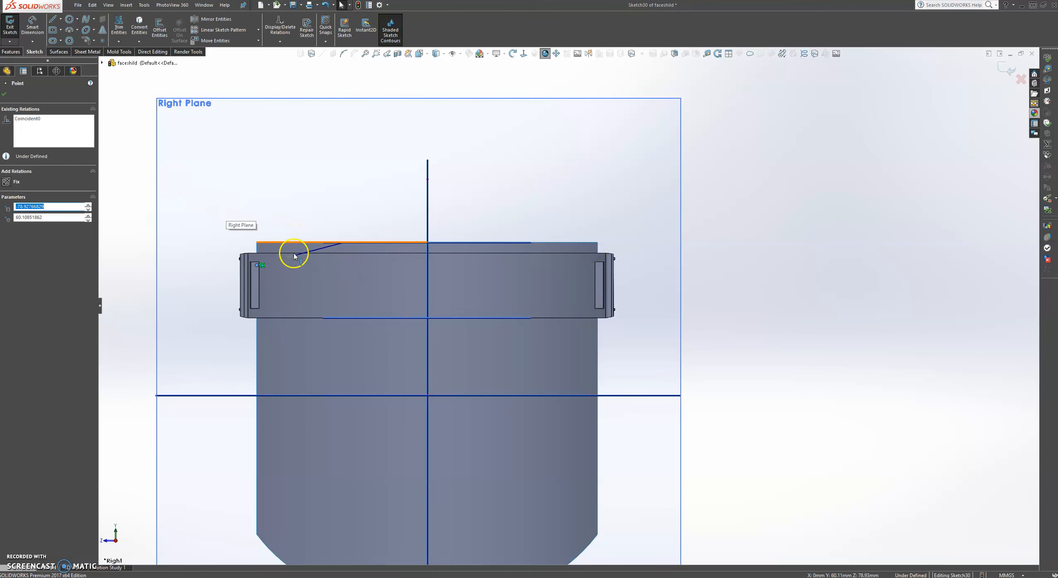
Step: Move the spline's upper end along the top edge nearer the corner and bend the spline into a rounded corner about 17 mm long
scroll(232, 239, "down", 3)
left_click_drag(414, 263, 323, 245)
mouse_move(279, 285)
left_mouse_down()
mouse_move(282, 274)
mouse_move(279, 285)
left_mouse_up()
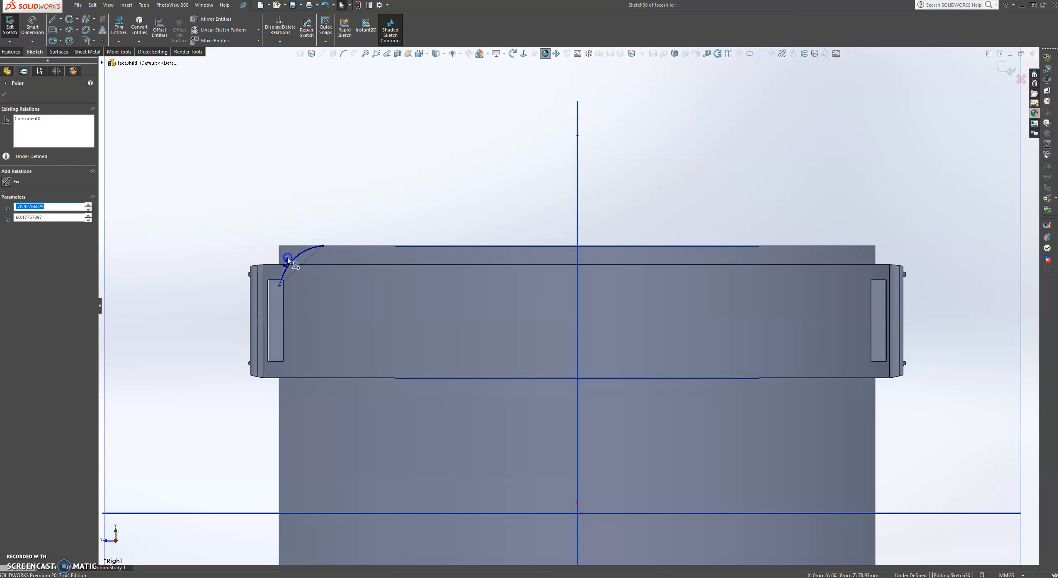
left_click(288, 260)
left_click(17, 99)
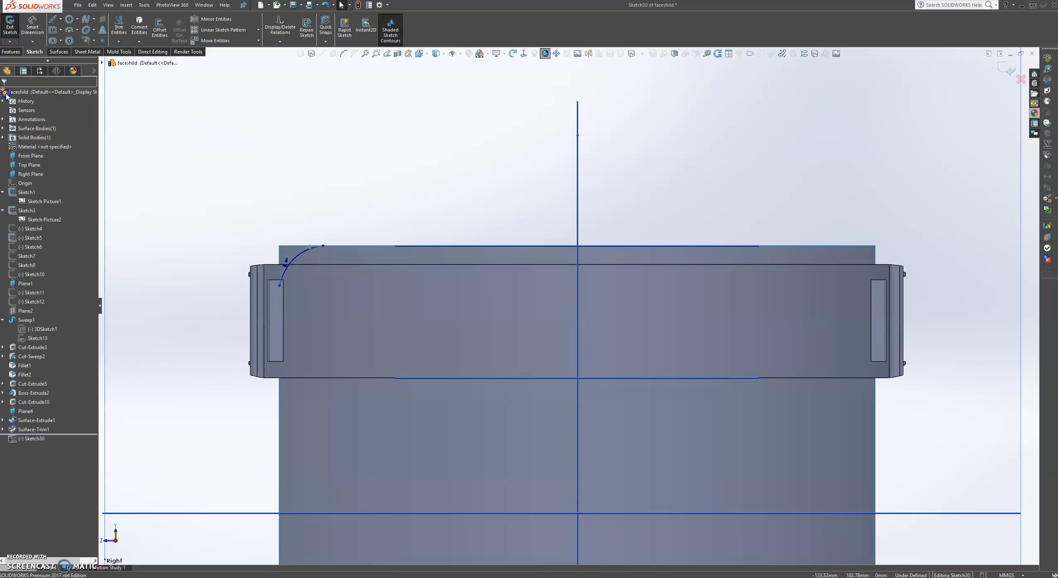
Step: Draw a vertical construction line above the headband on the shield's centre axis
scroll(612, 223, "up", 3)
left_click(61, 18)
left_click(71, 33)
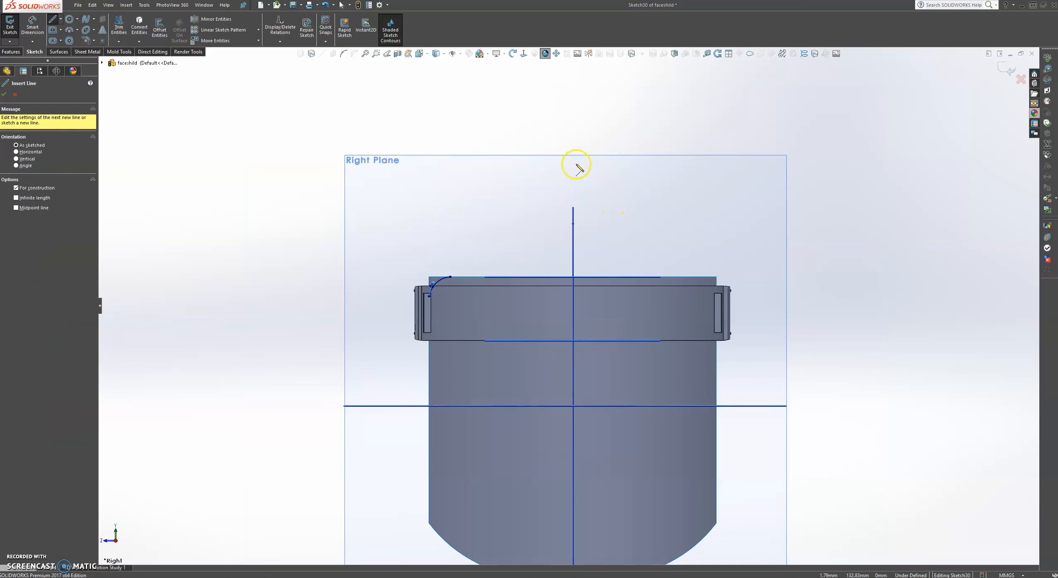
left_click(573, 163)
left_click(573, 107)
key("Escape")
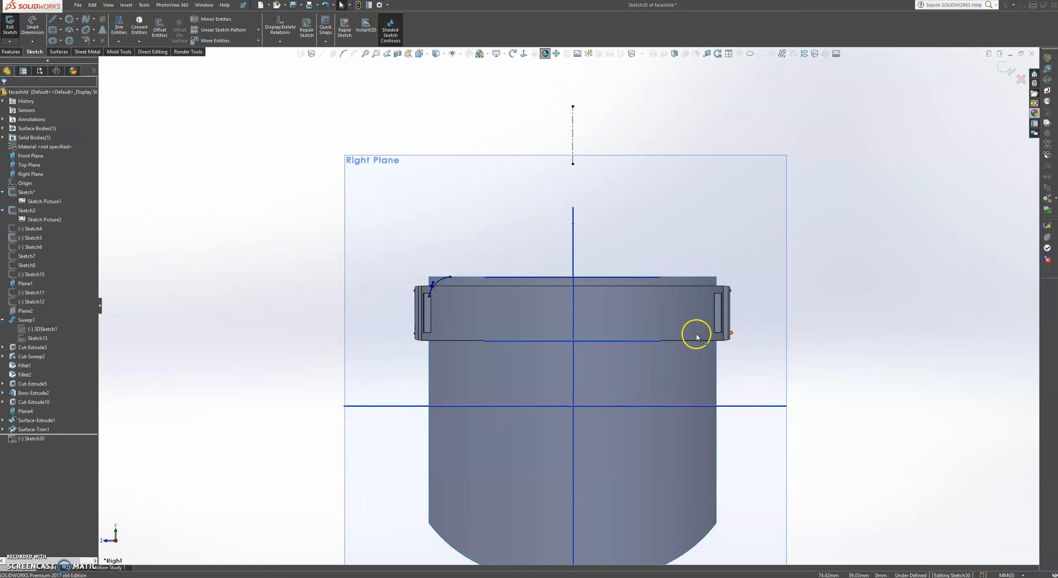
Step: Mirror the corner spline about the vertical construction line, keeping the original, to outline the opposite upper corner
scroll(645, 313, "down", 1)
left_click(207, 19)
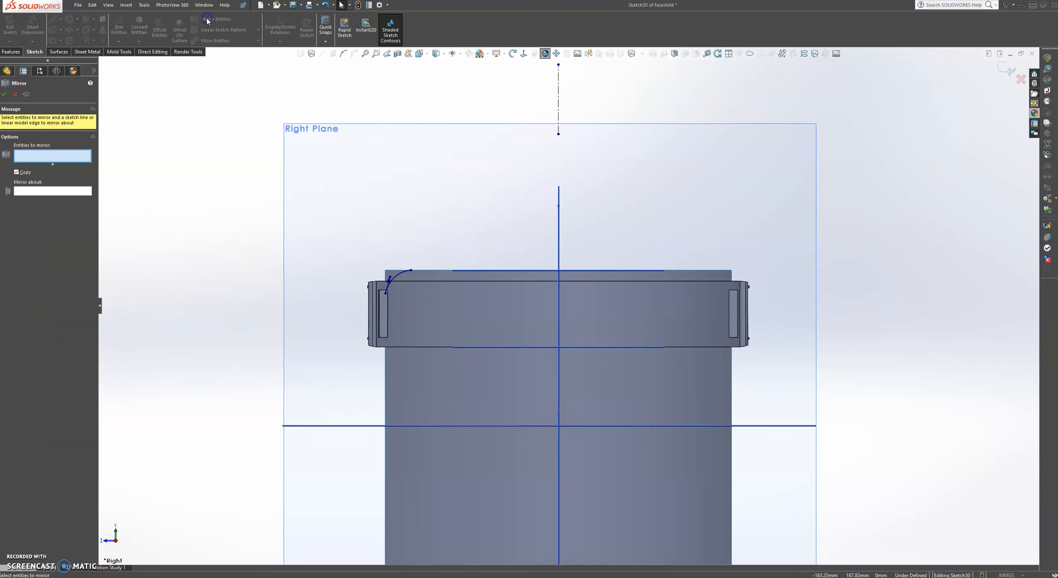
left_click(402, 272)
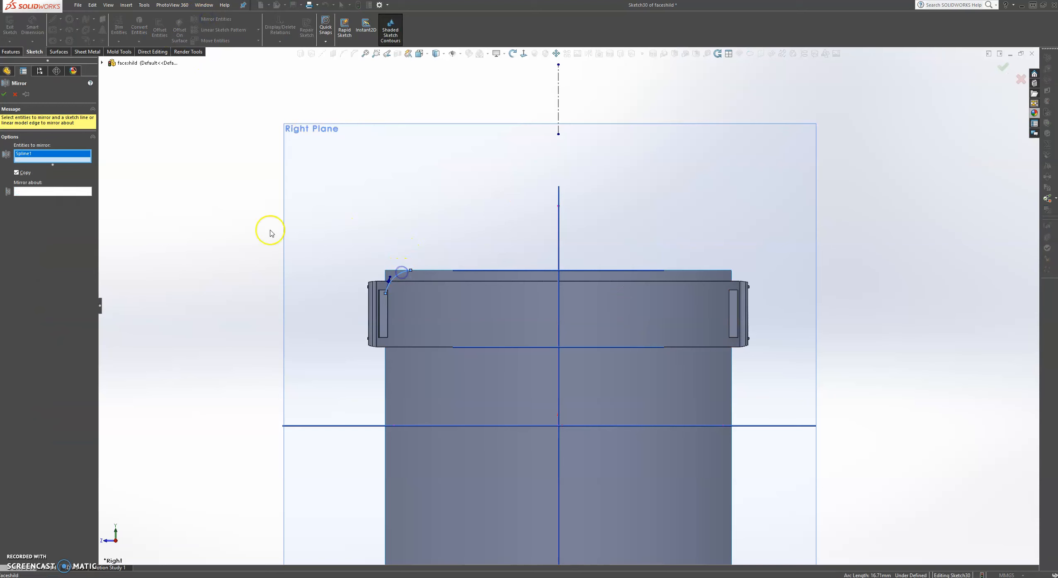
left_click(78, 191)
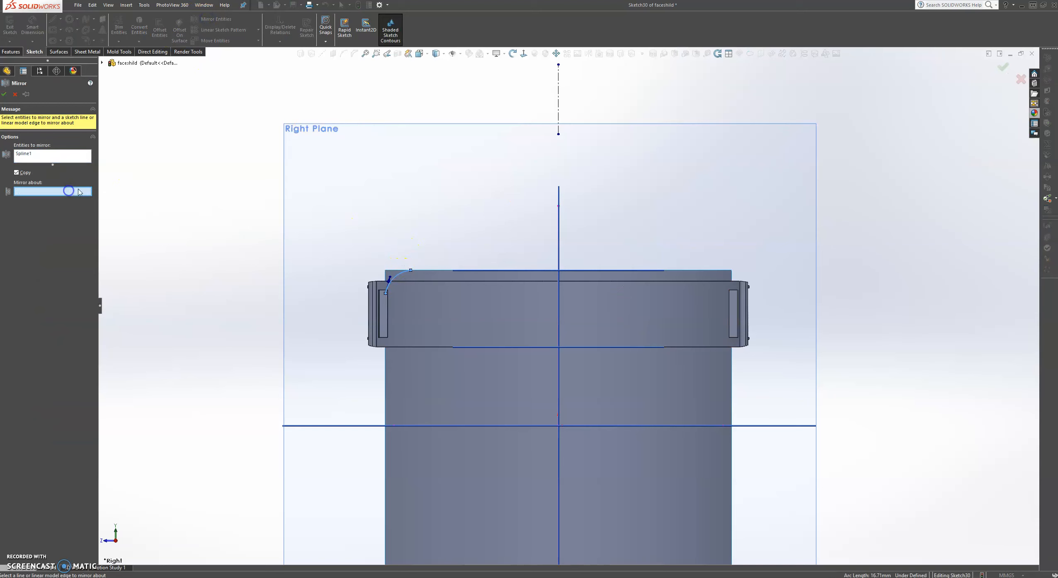
left_click(559, 110)
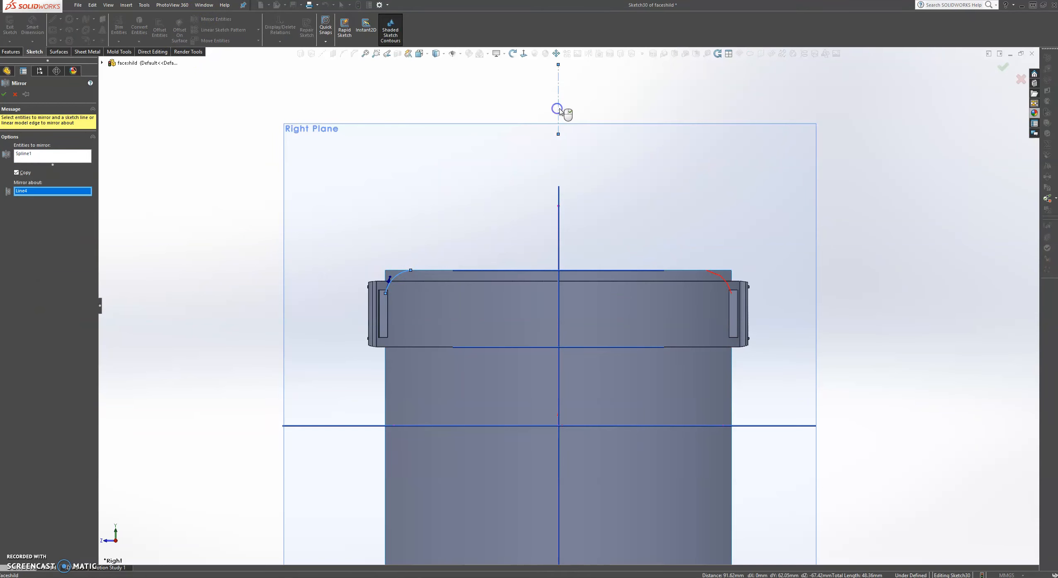
left_click(5, 94)
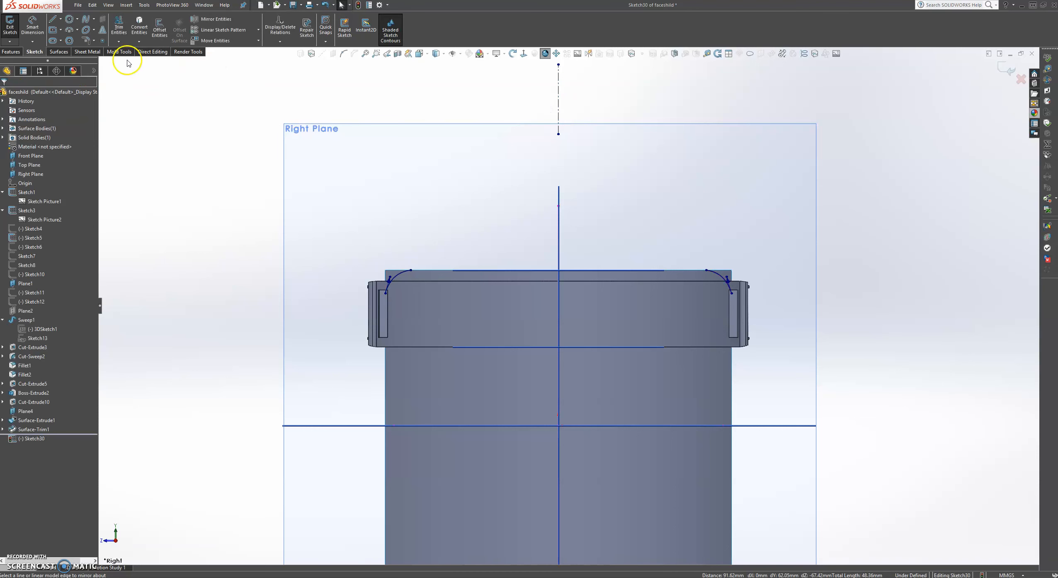
Step: Trim the shield surface with the corner sketch using Remove selections, removing the areas outside both splines at the upper corners
left_click(58, 52)
left_click(305, 30)
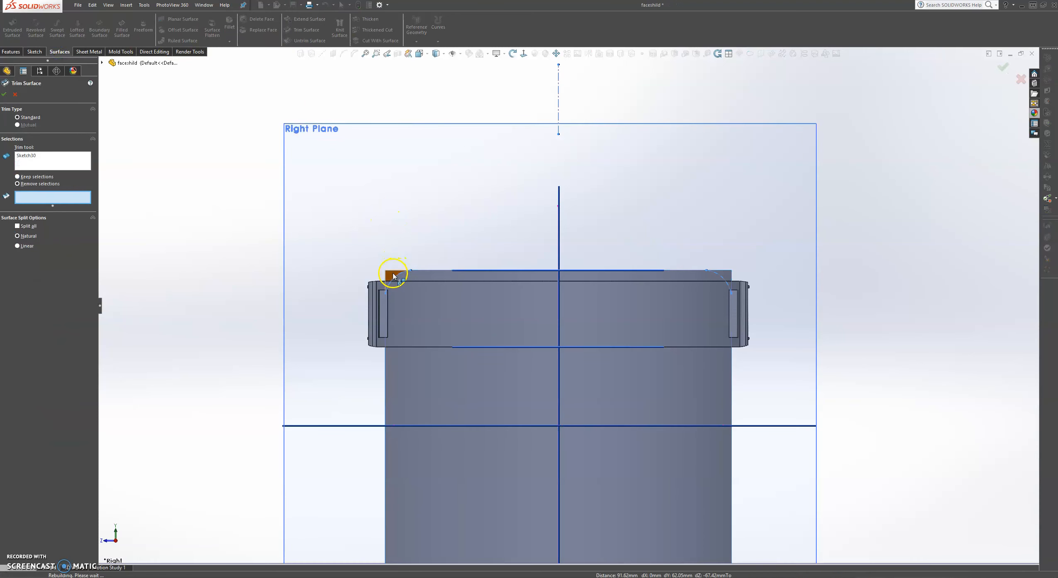
left_click(394, 276)
left_click(729, 277)
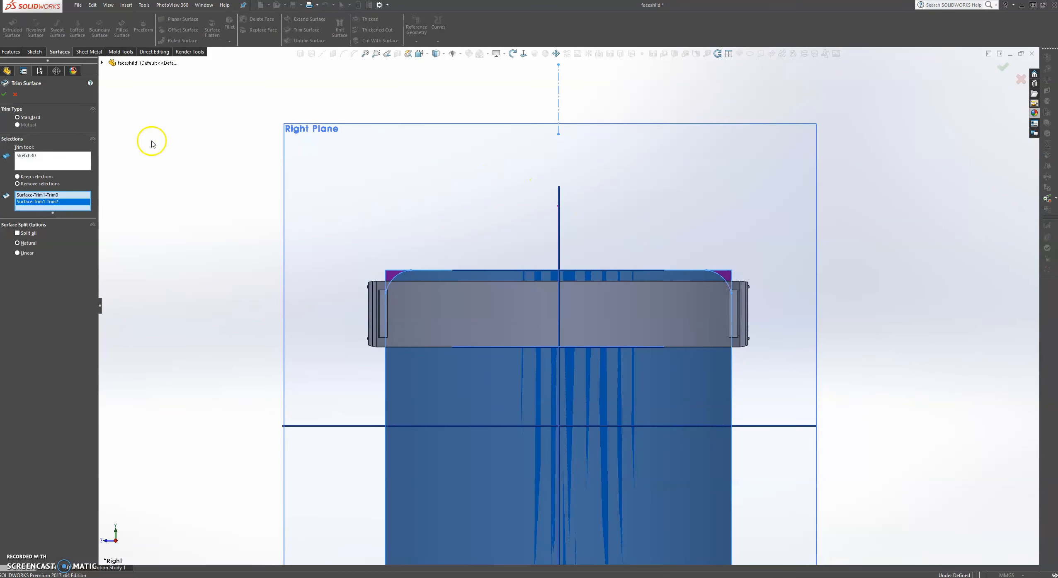
left_click(4, 96)
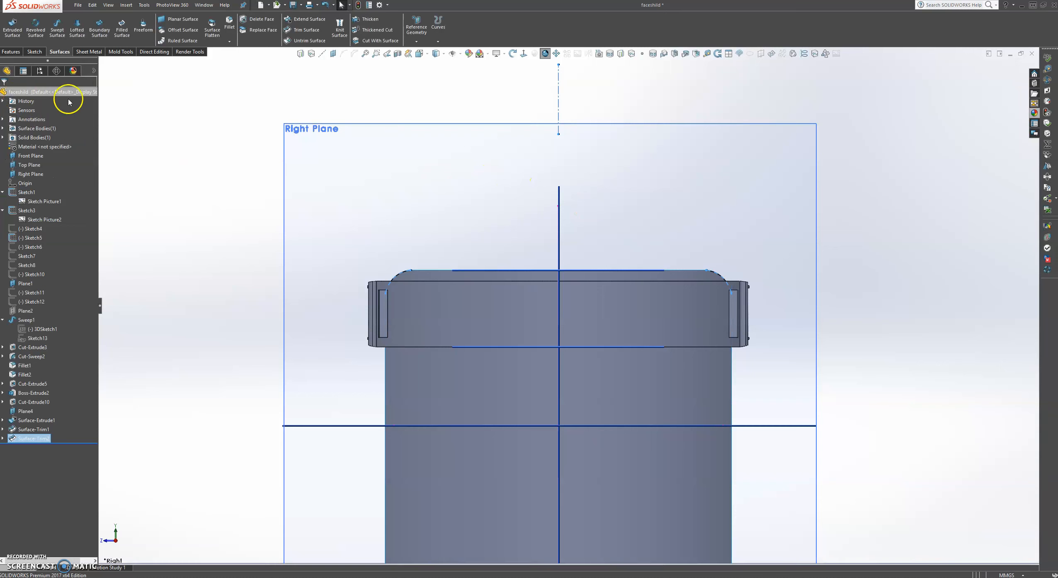
Step: Examine the trimmed shield and the headband against the head reference pictures from several angles
scroll(475, 286, "up", 4)
middle_click_drag(470, 253, 611, 289)
scroll(548, 315, "up", 3)
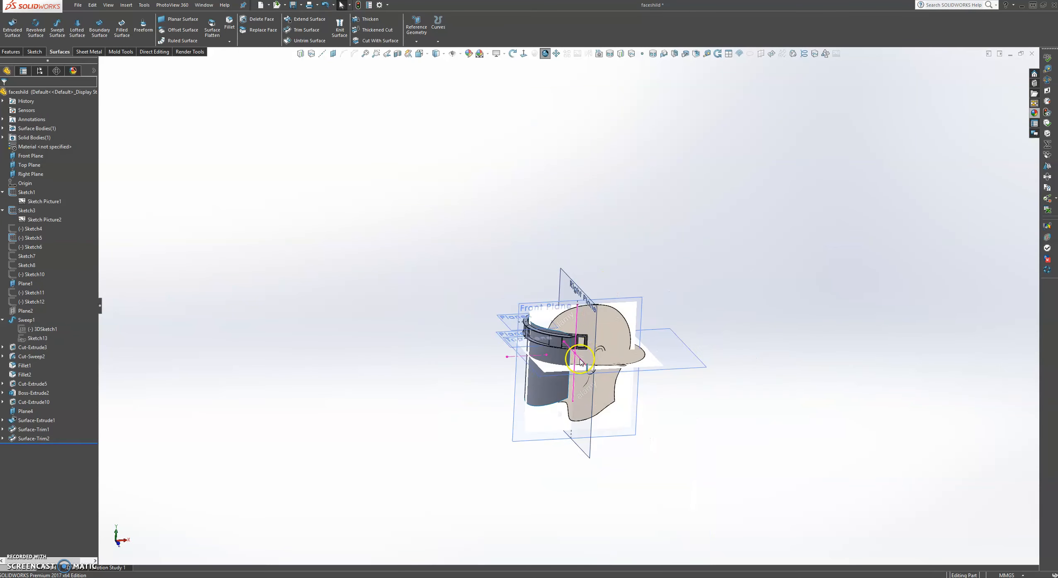
scroll(544, 347, "down", 5)
mouse_move(525, 327)
middle_mouse_down()
mouse_move(621, 274)
mouse_move(702, 281)
mouse_move(606, 366)
mouse_move(645, 373)
mouse_move(506, 292)
mouse_move(485, 312)
mouse_move(525, 257)
mouse_move(557, 274)
mouse_move(501, 293)
middle_mouse_up()
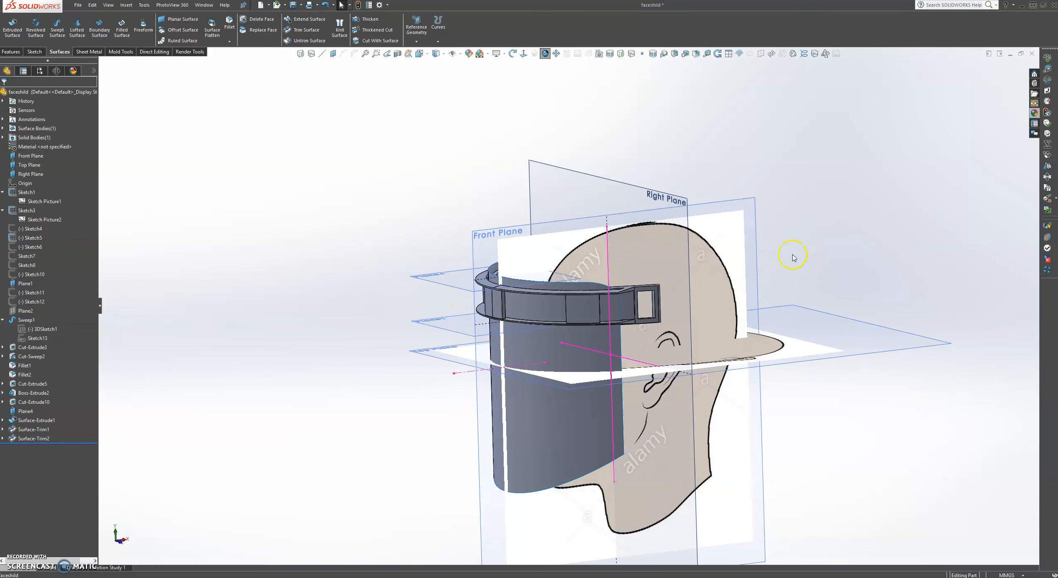
scroll(666, 297, "down", 3)
middle_click_drag(723, 298, 548, 298)
scroll(490, 315, "up", 3)
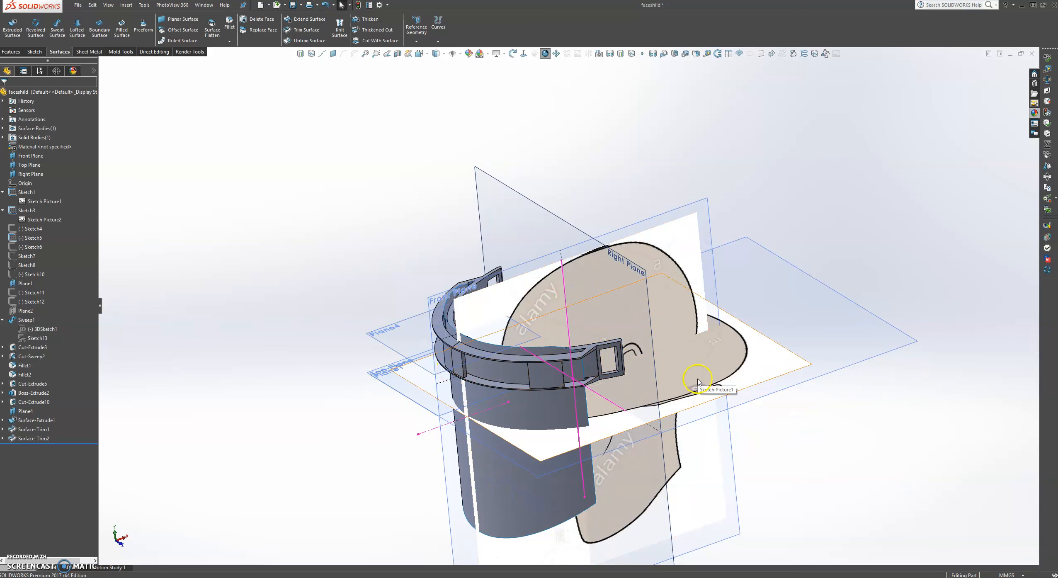
Step: Create a reference plane offset 2 mm above the upper face of the headband's lower rim
scroll(538, 381, "down", 3)
scroll(538, 382, "down", 2)
left_click(493, 361)
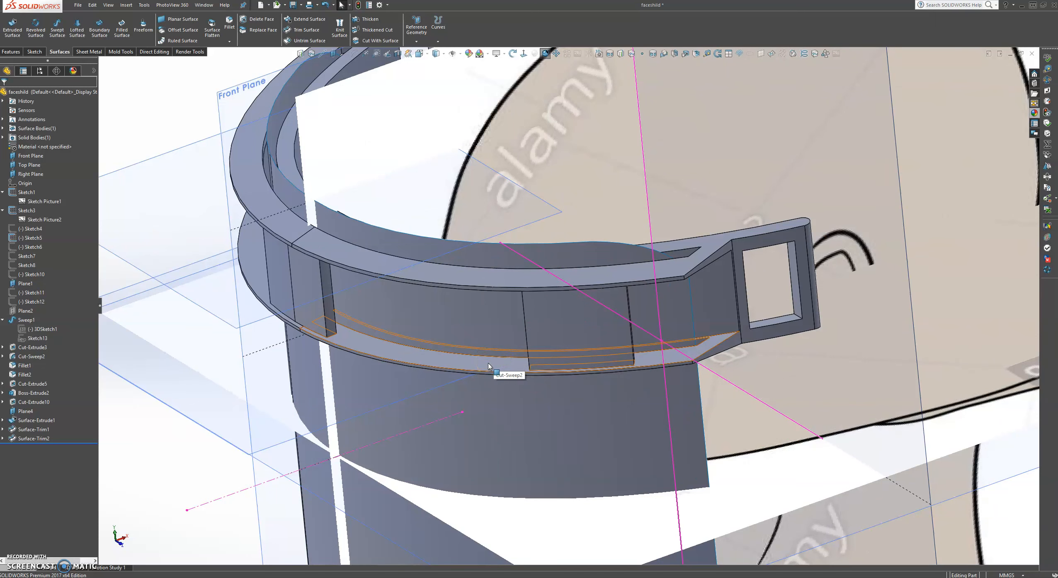
left_click(488, 365)
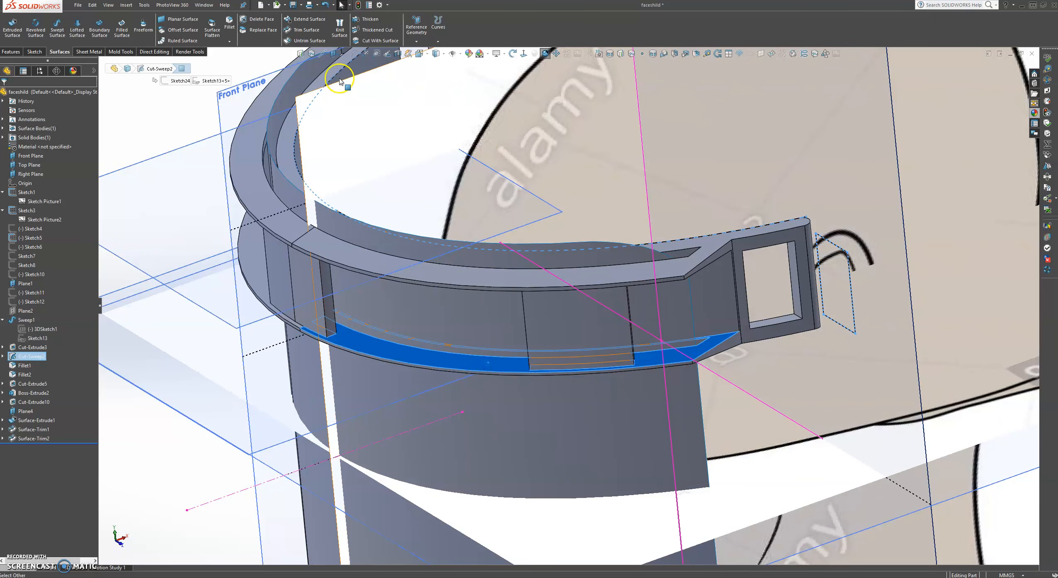
left_click(177, 102)
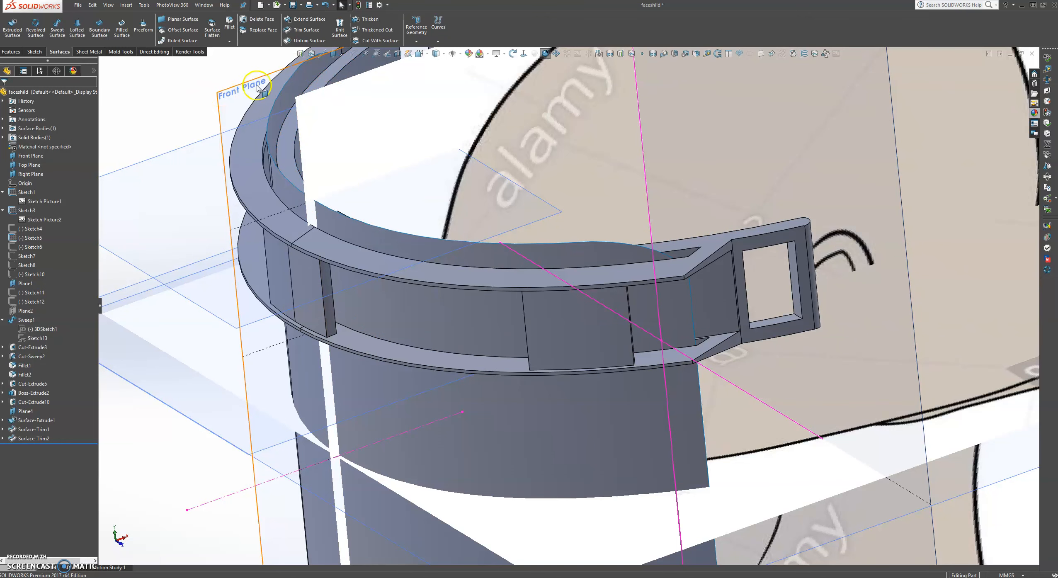
left_click(334, 53)
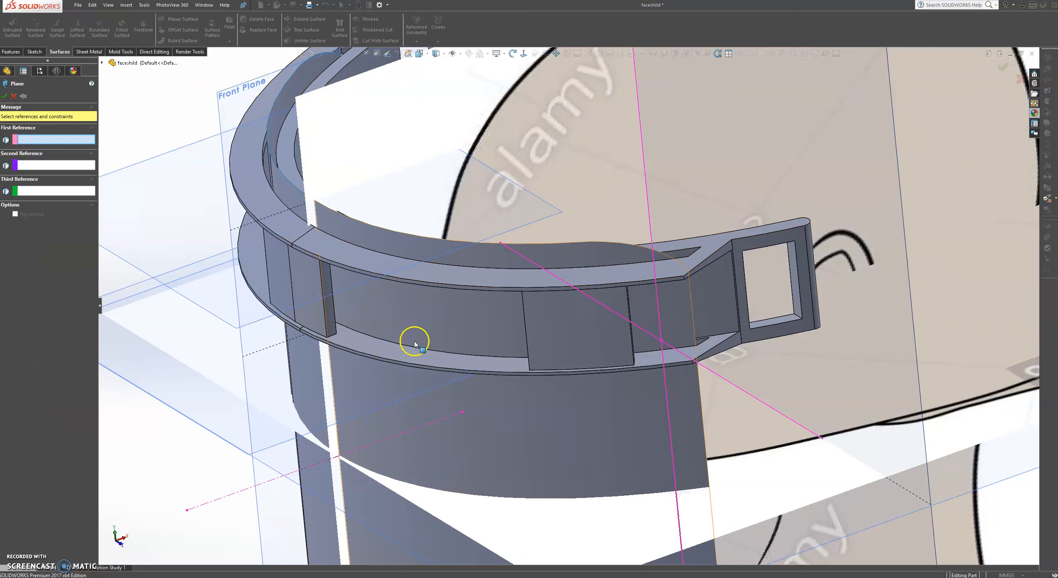
left_click(395, 348)
middle_click_drag(402, 330, 406, 288)
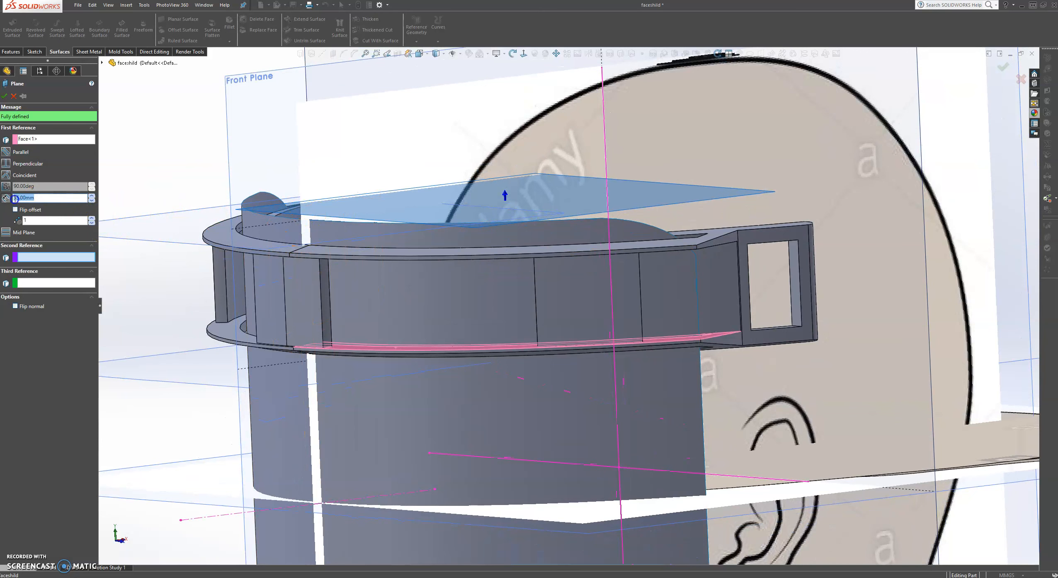
type("2")
key("Return")
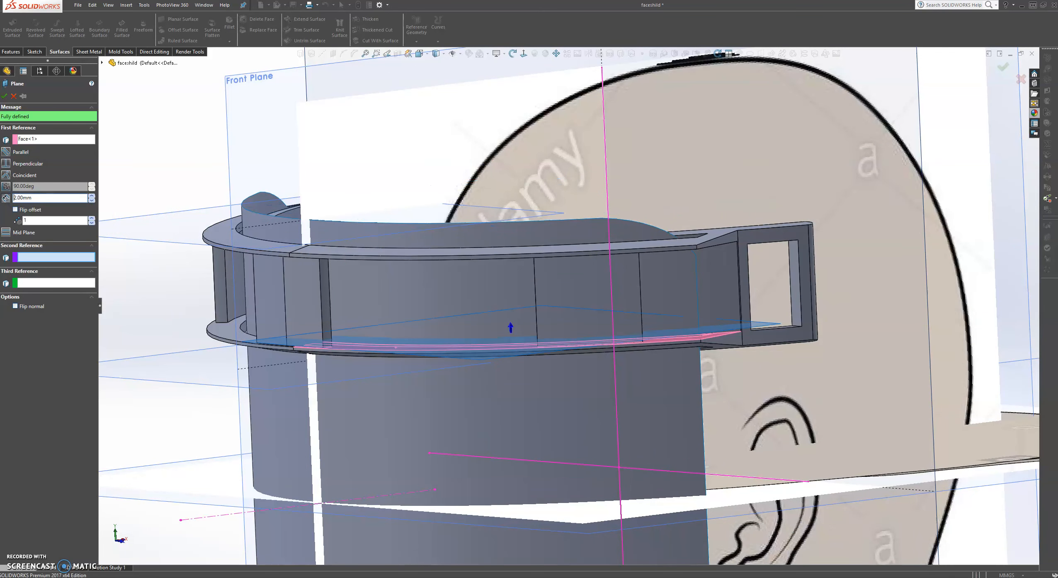
middle_click_drag(456, 290, 452, 278)
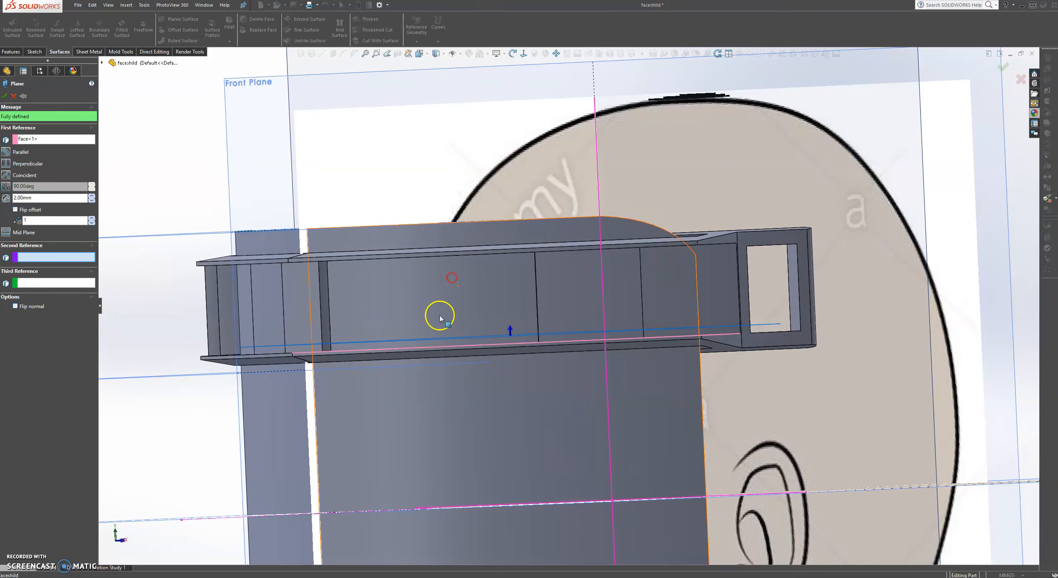
scroll(446, 336, "down", 2)
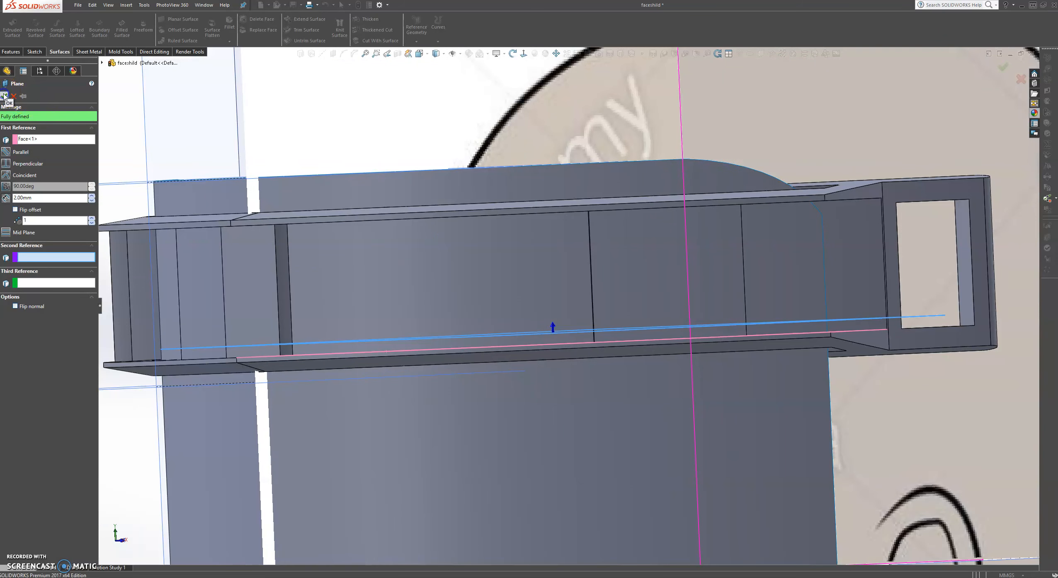
scroll(544, 256, "up", 5)
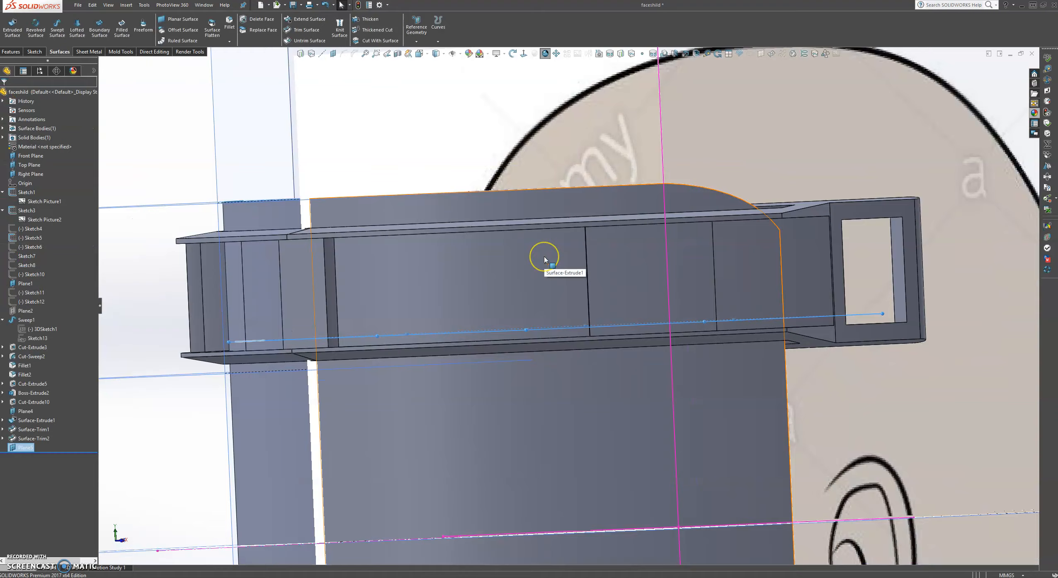
left_click(344, 133)
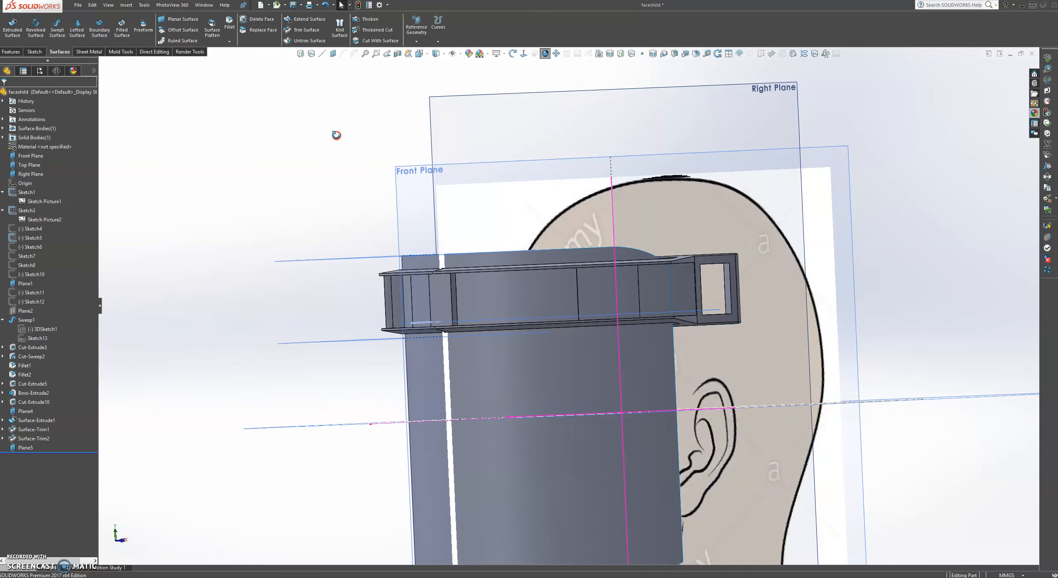
Step: Start a sketch on the new reference plane above the headband's lower rim
middle_click_drag(337, 135, 331, 179)
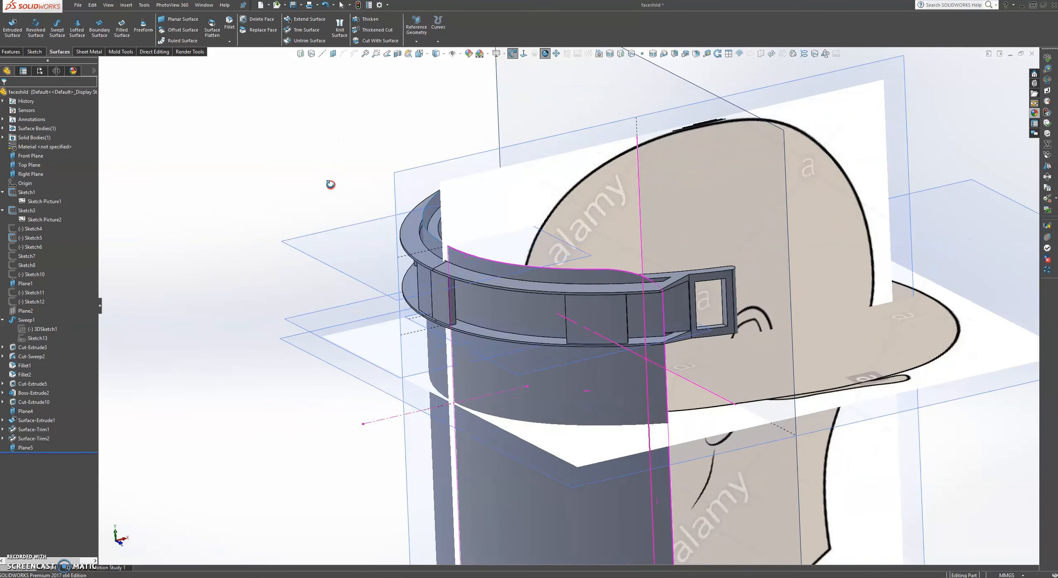
left_click(537, 370)
left_click(576, 345)
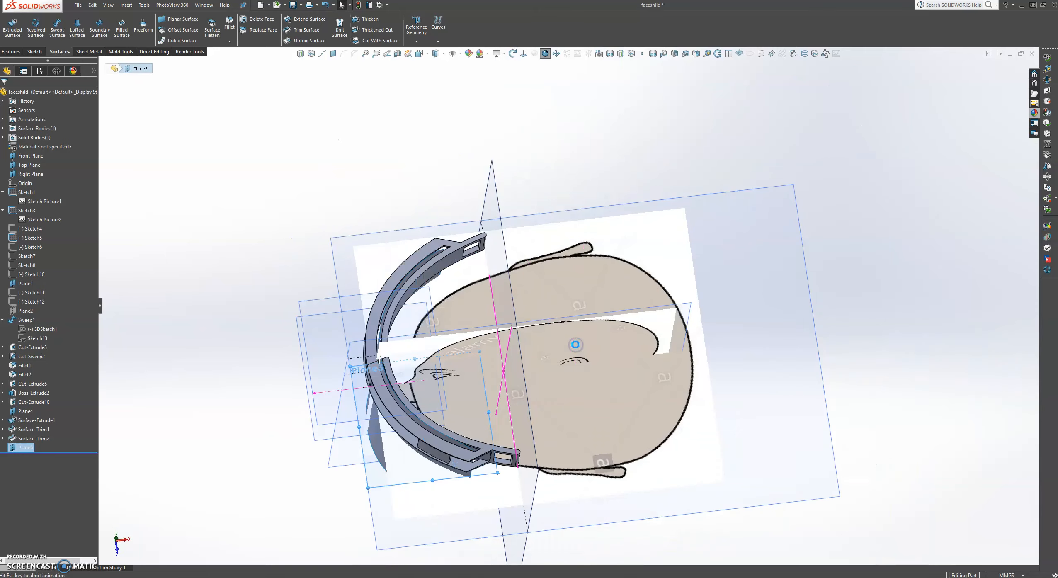
scroll(439, 399, "down", 3)
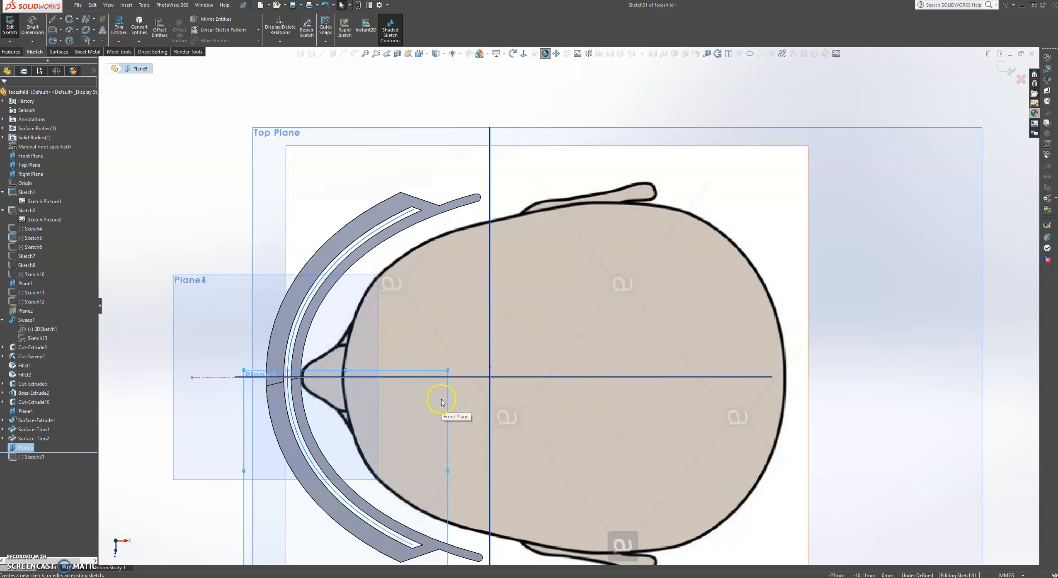
scroll(441, 402, "down", 2)
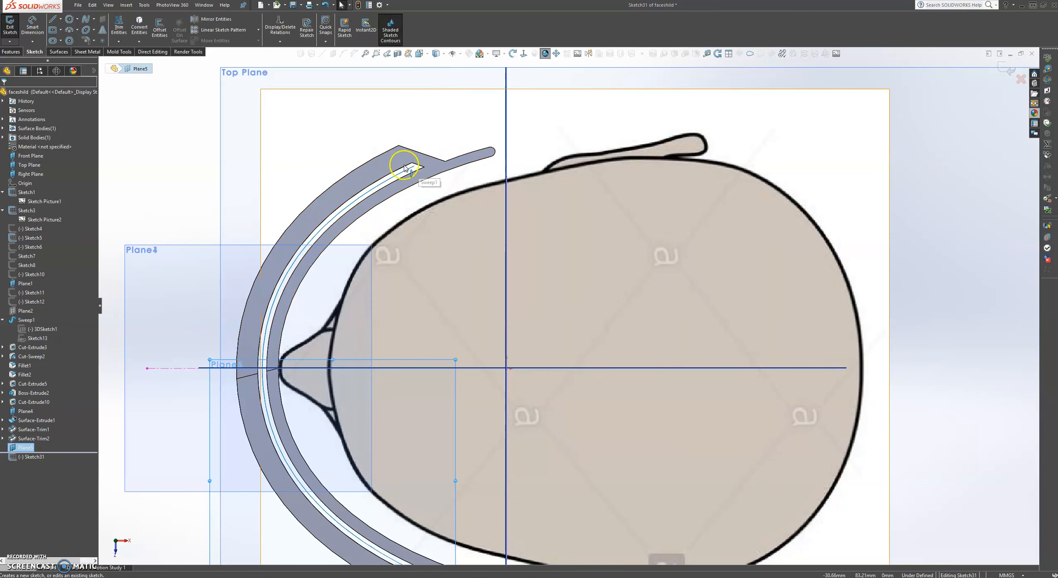
scroll(629, 386, "up", 2)
scroll(622, 398, "up", 1)
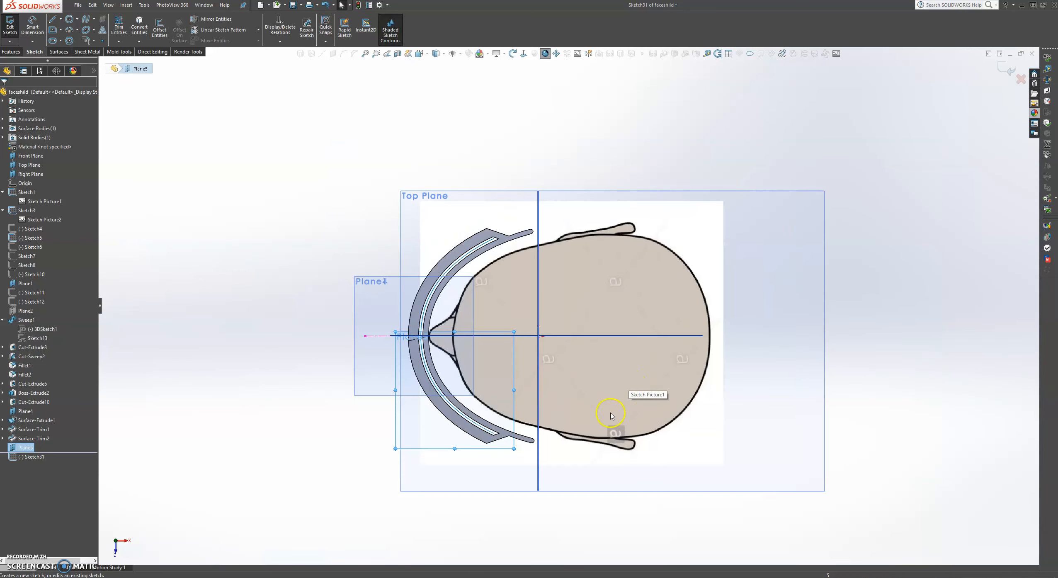
scroll(609, 423, "down", 3)
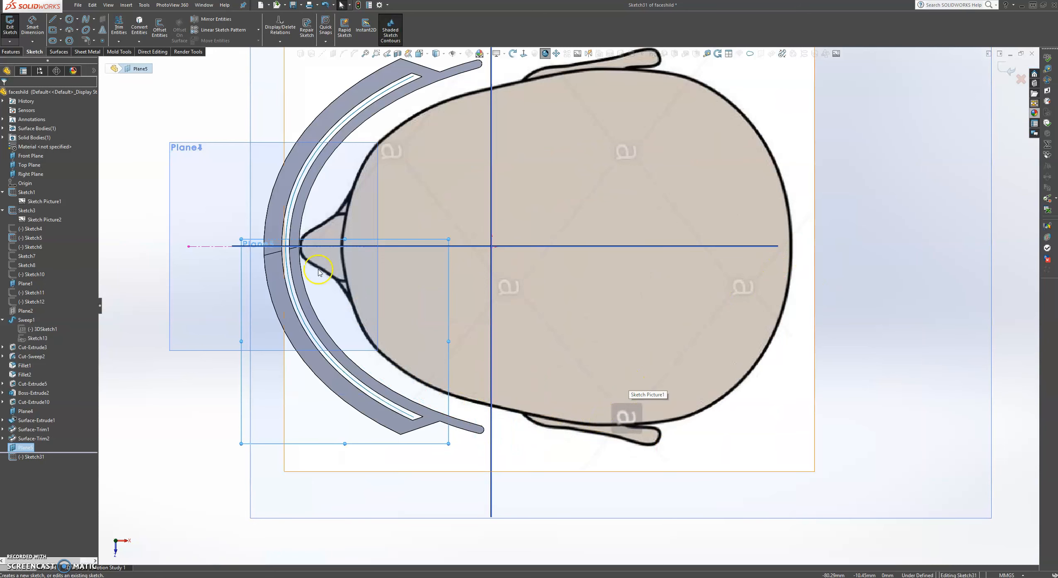
Step: Draw a two-point spline from the middle of the headband's front slot to the ear on the top-view head picture
left_click(87, 21)
scroll(303, 289, "down", 5)
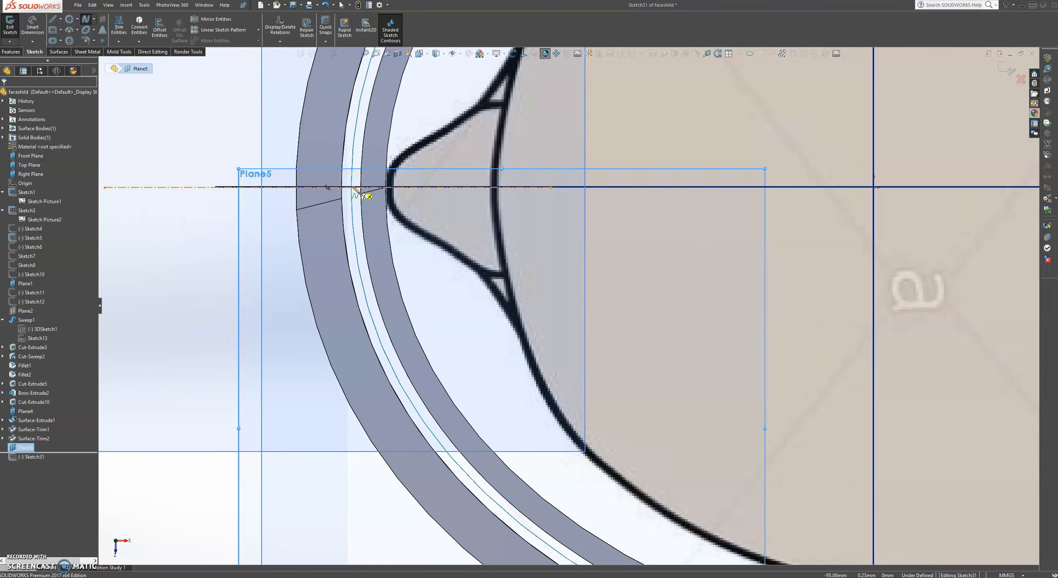
scroll(504, 367, "up", 3)
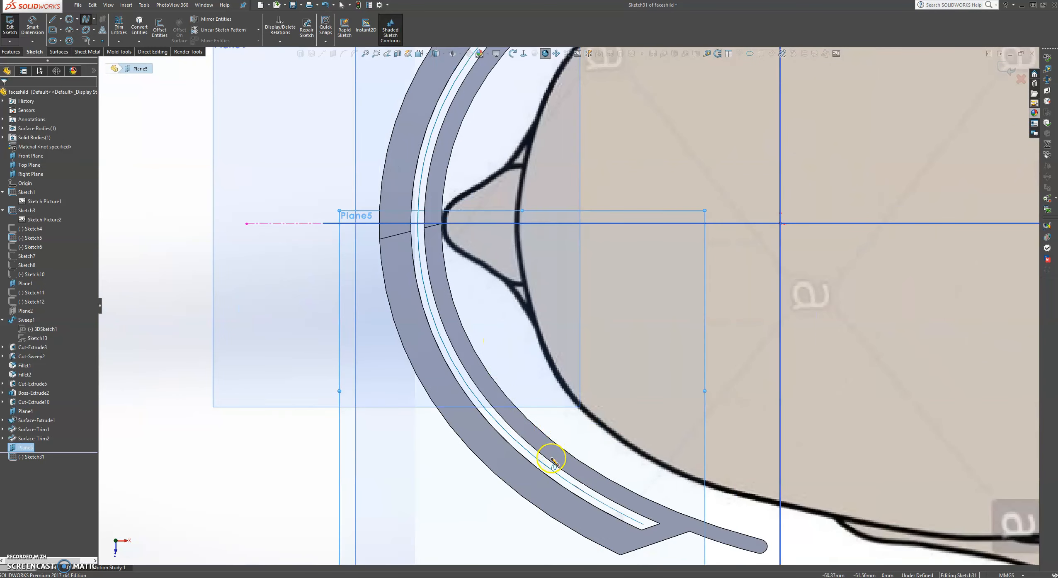
scroll(461, 236, "down", 5)
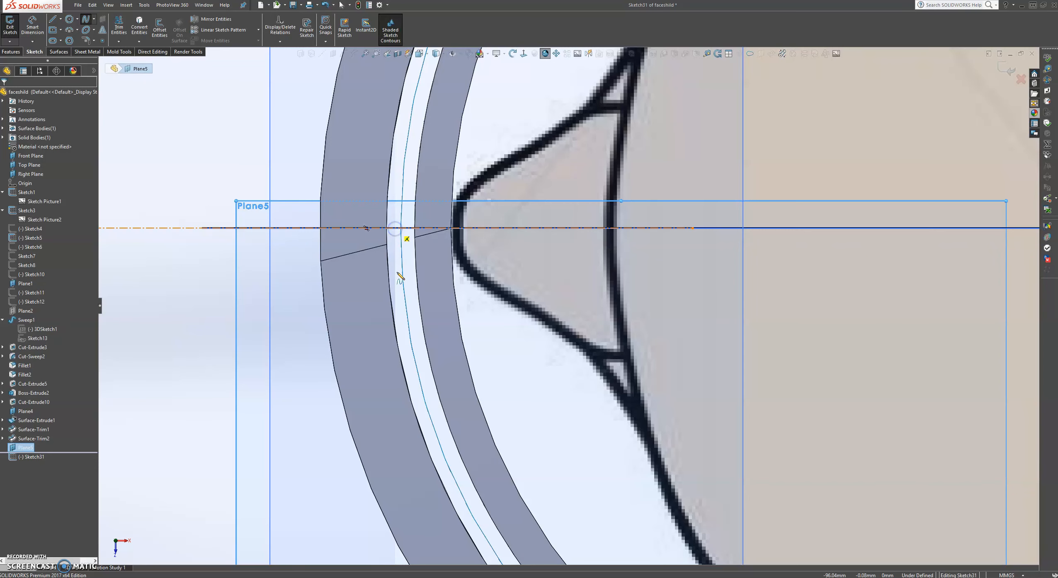
left_click(431, 324)
scroll(431, 323, "up", 6)
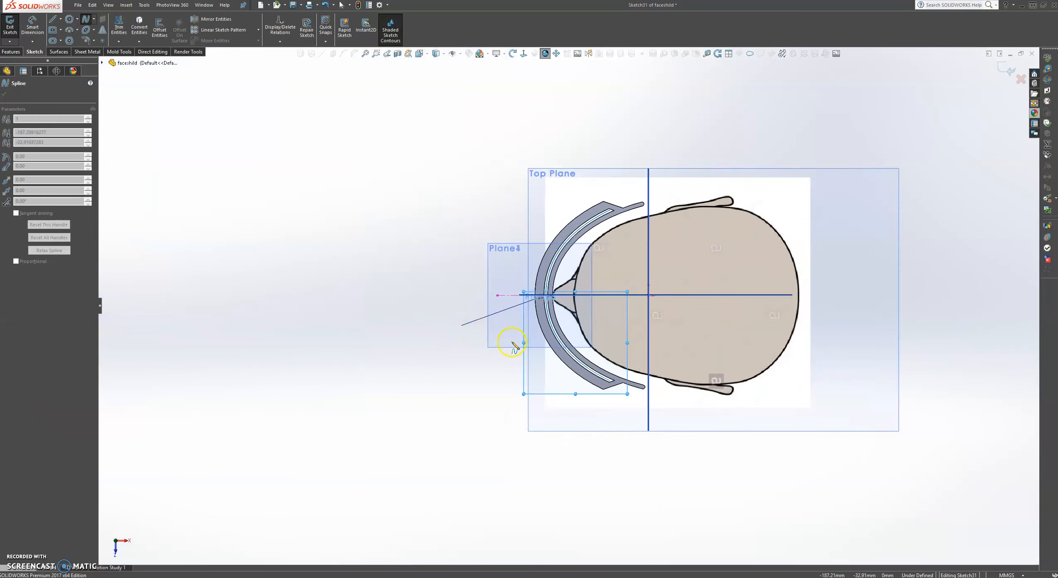
scroll(568, 306, "up", 2)
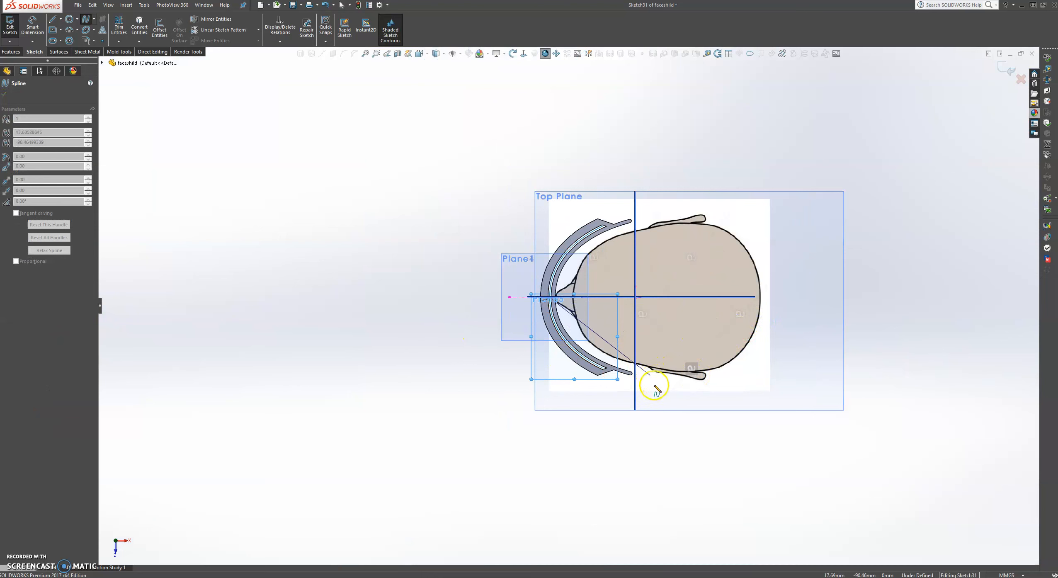
left_click(659, 377)
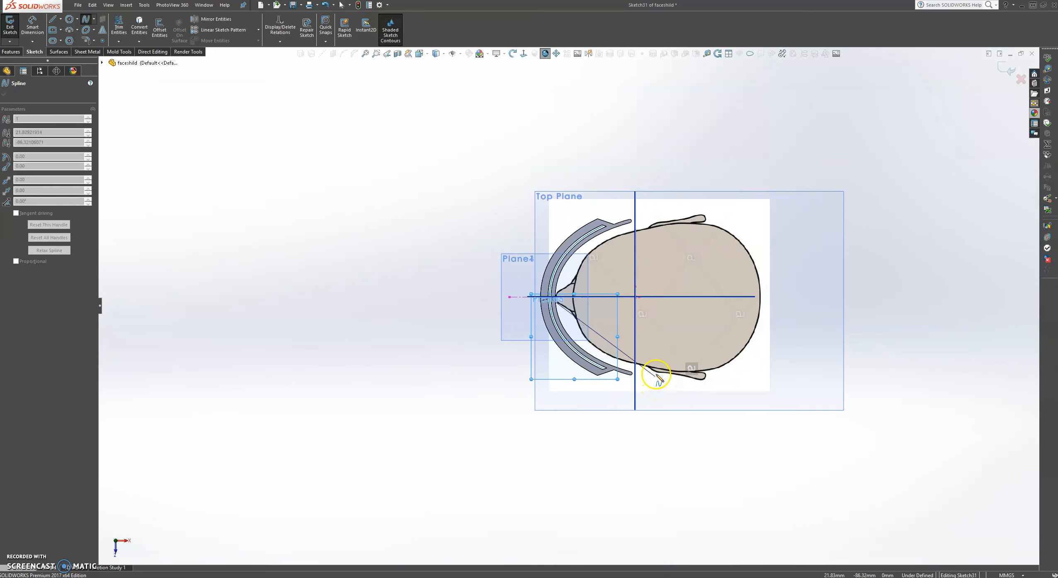
scroll(658, 377, "down", 5)
left_click(652, 355)
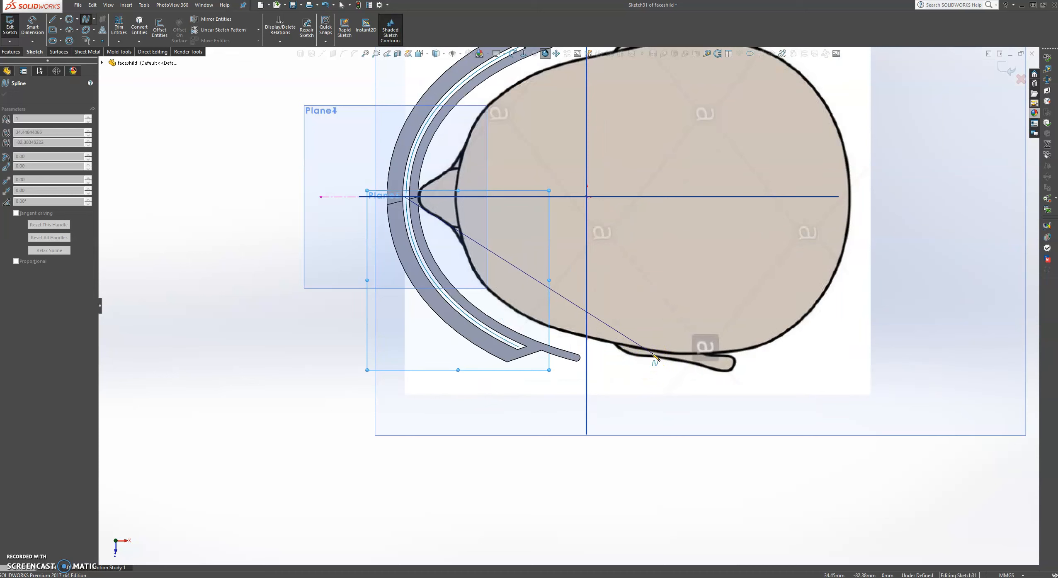
double_click(654, 354)
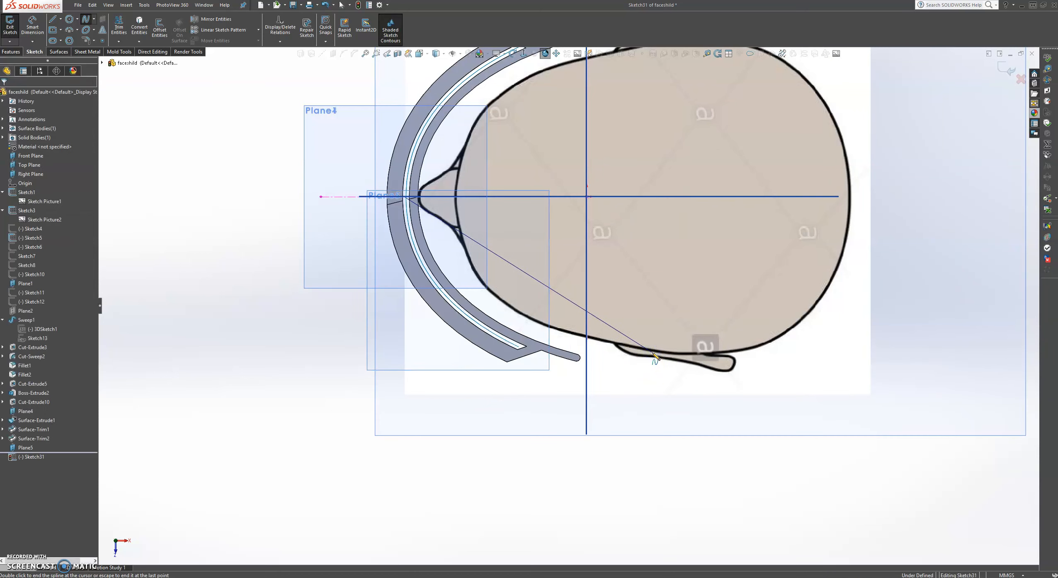
Step: Bend the spline with its end tangent handles so that it follows the curve of the headband's slot
left_click(568, 301)
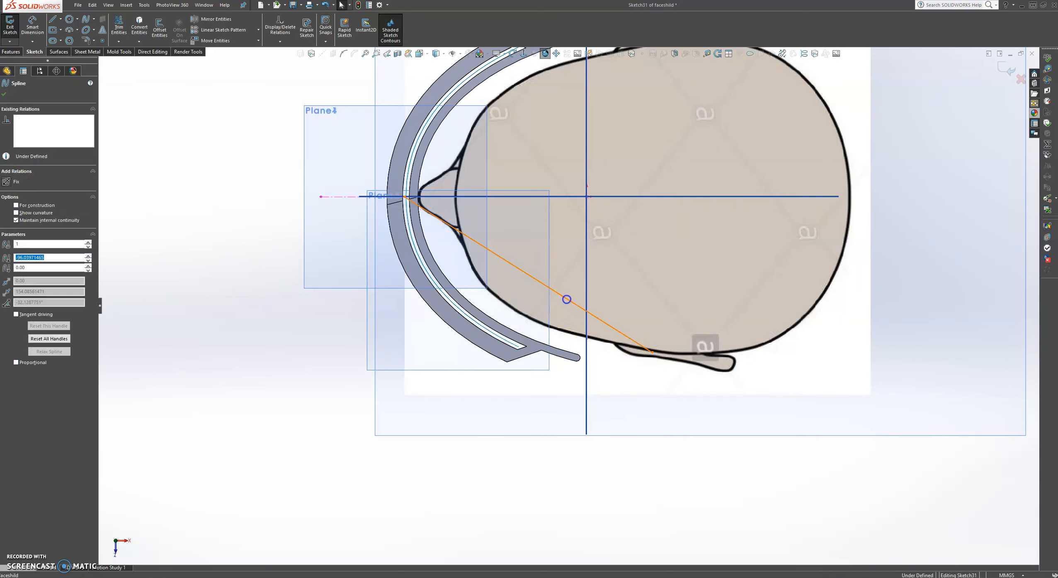
scroll(508, 291, "down", 3)
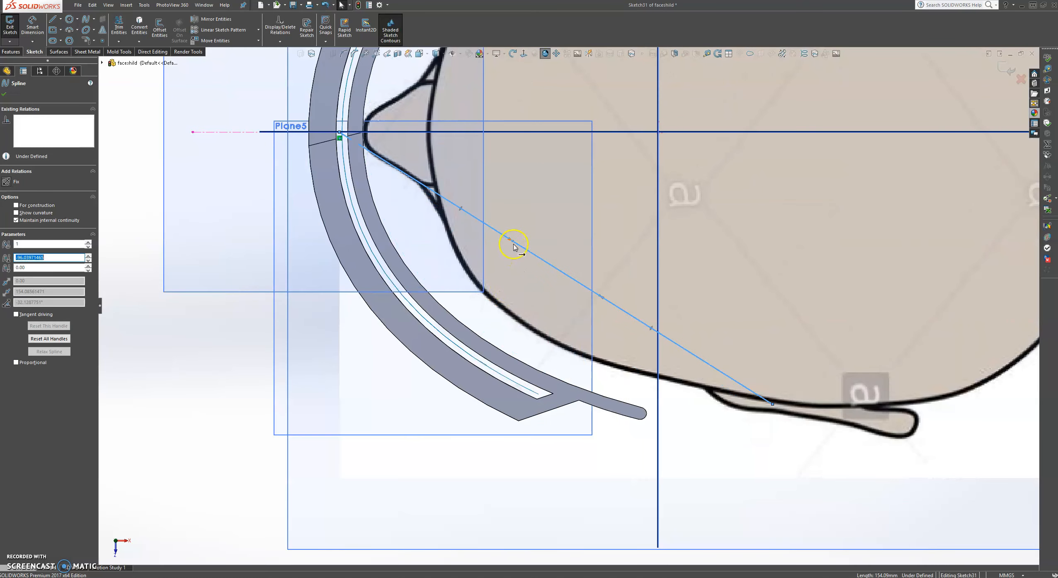
left_click_drag(513, 244, 341, 332)
left_click(642, 421)
left_click_drag(543, 393, 598, 468)
left_click_drag(340, 264, 333, 266)
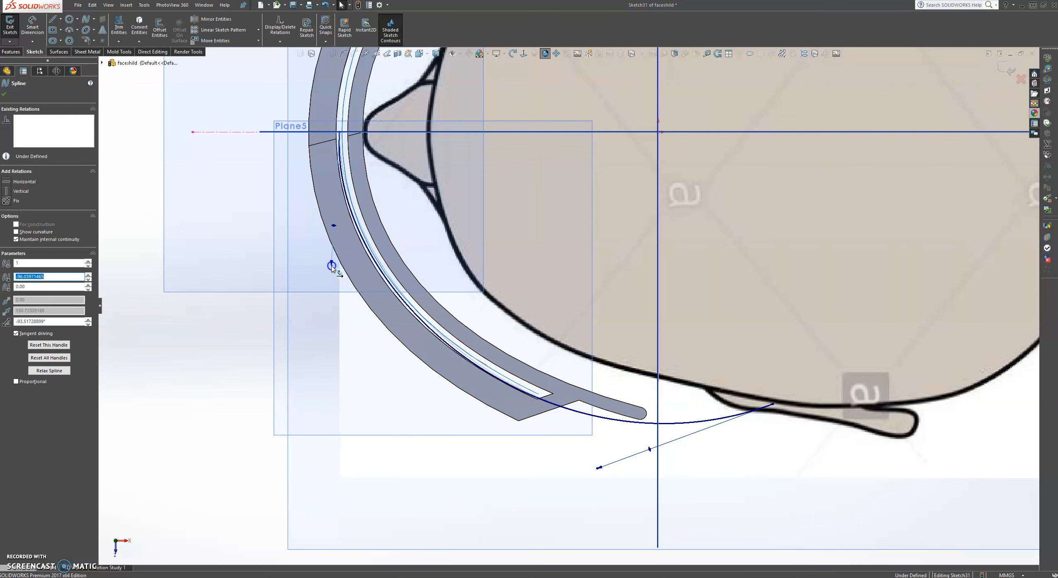
left_click(598, 468)
left_click_drag(593, 462, 595, 462)
Step: Move the spline's rear endpoint behind the ear and adjust its tangent handle so the curve follows the slot again
scroll(879, 438, "up", 4)
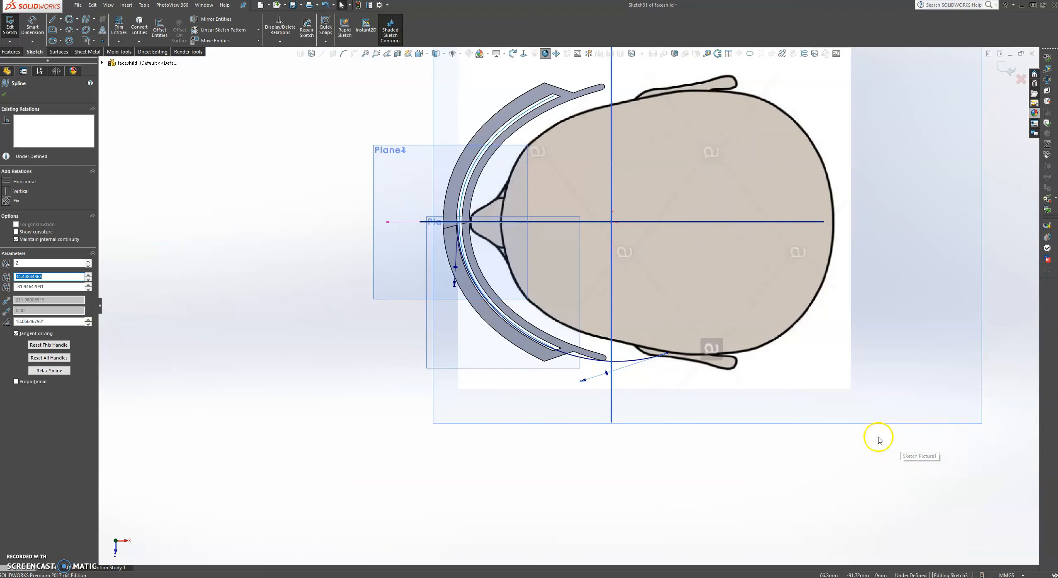
left_click_drag(670, 355, 775, 350)
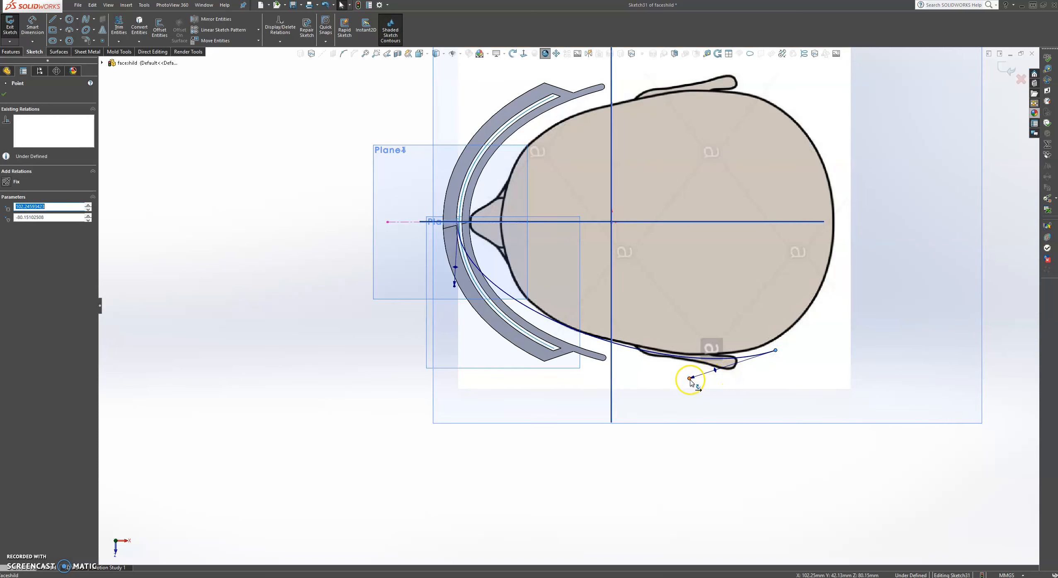
left_click_drag(636, 396, 609, 404)
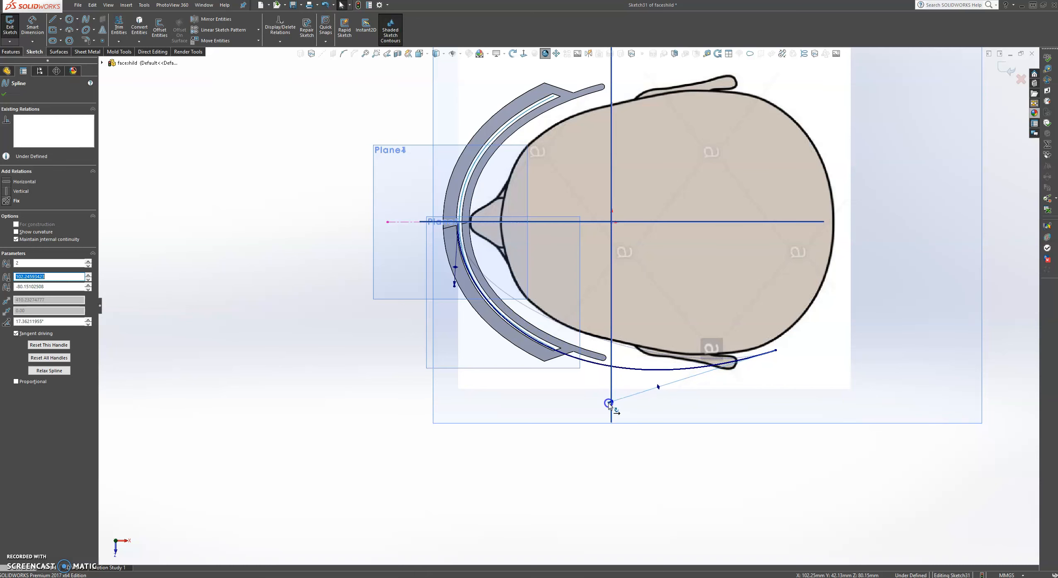
scroll(560, 374, "down", 3)
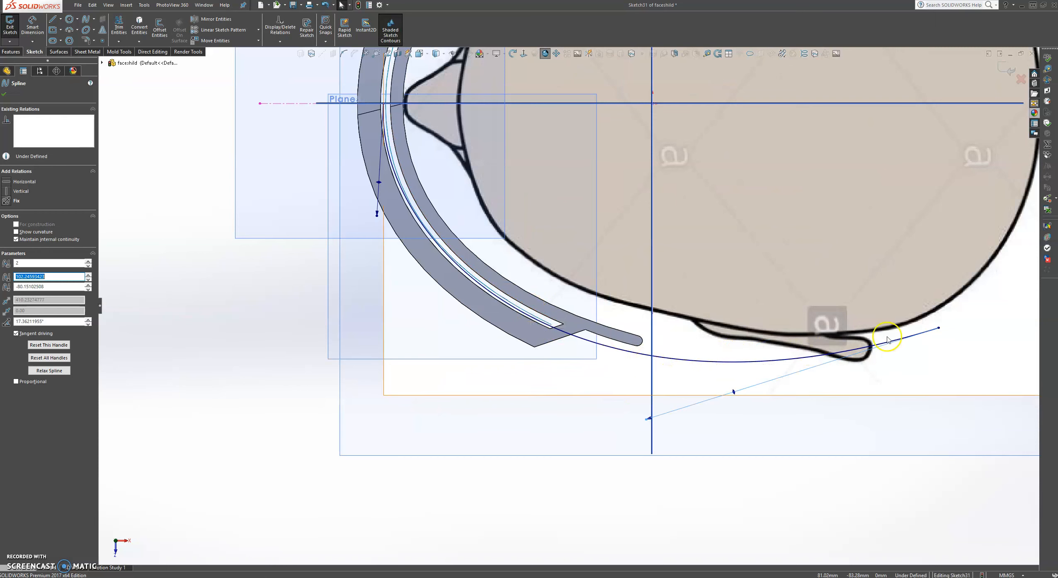
mouse_move(940, 329)
left_mouse_down()
mouse_move(1011, 309)
mouse_move(976, 304)
mouse_move(936, 328)
left_mouse_up()
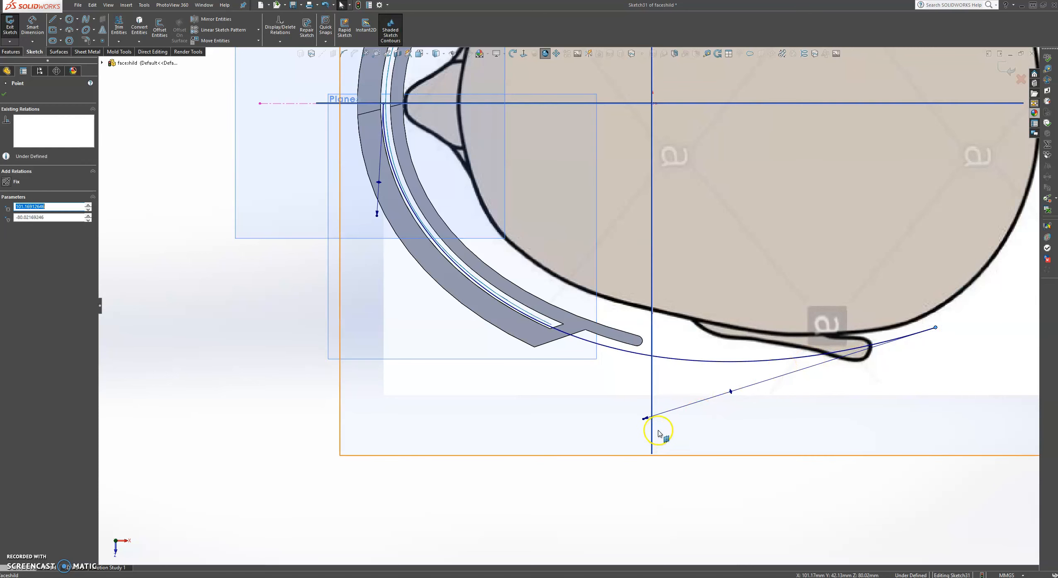
left_click(644, 420)
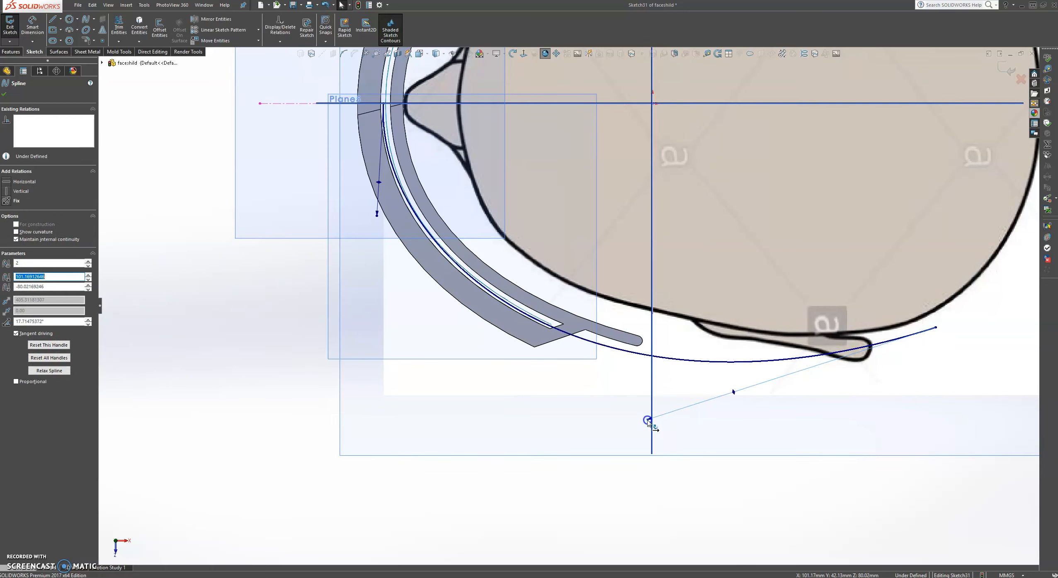
left_click_drag(649, 422, 643, 418)
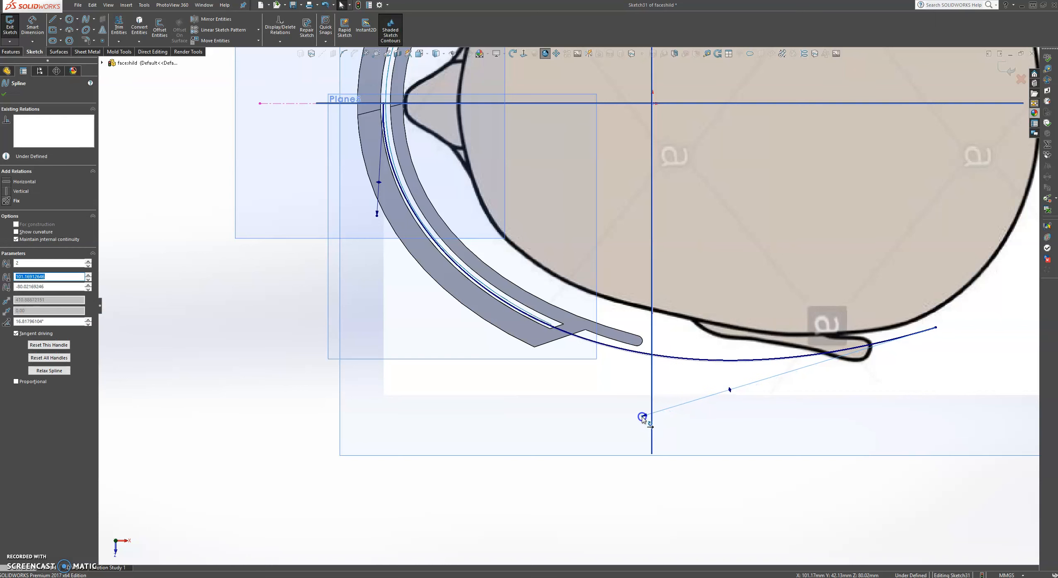
Step: Make the spline's front tangent handle vertical, lengthen it, and readjust the rear handle to match the slot
left_click(379, 182)
left_click(163, 217)
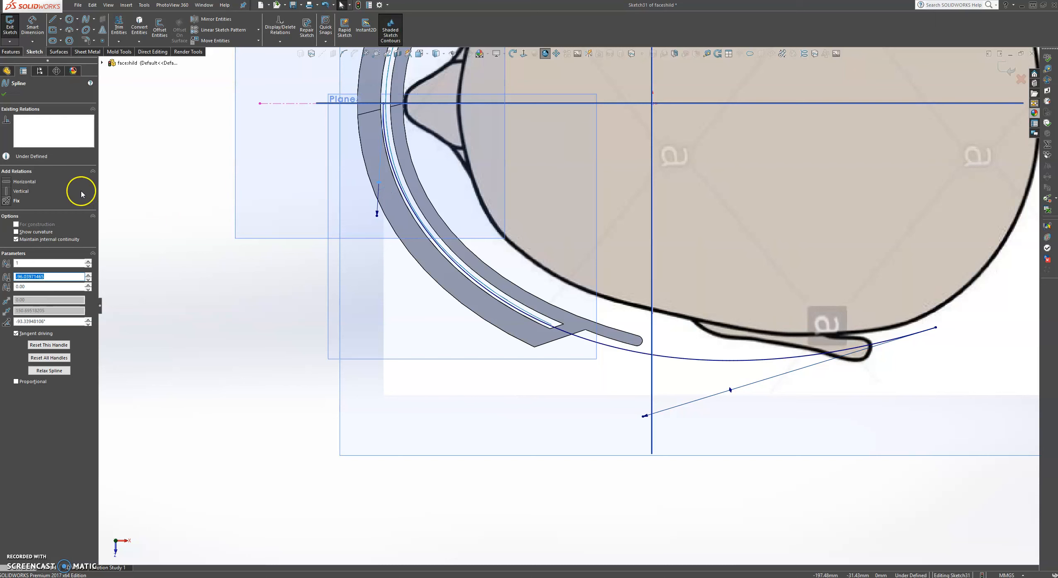
left_click(6, 191)
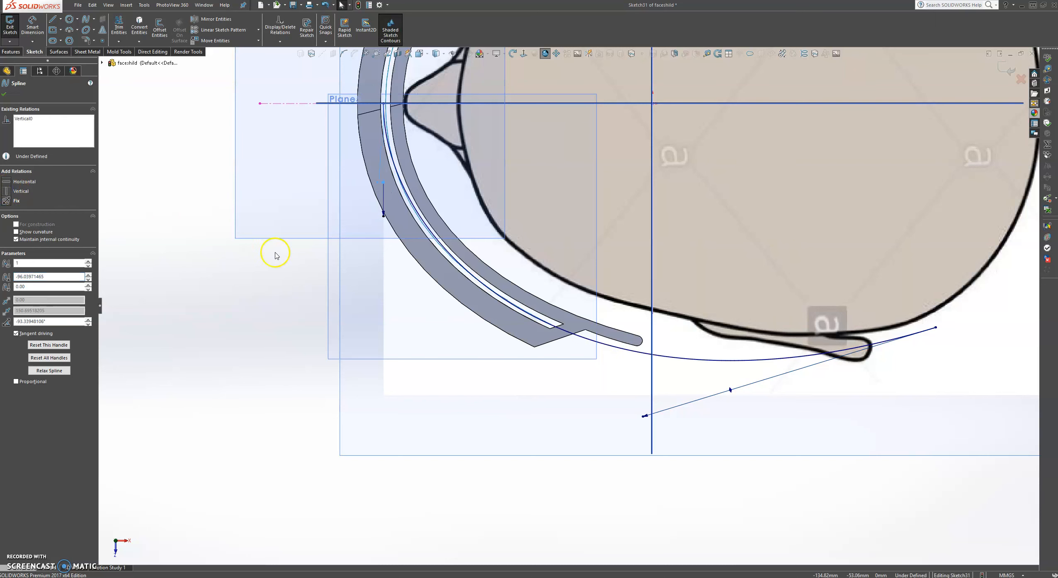
left_click_drag(382, 215, 384, 231)
left_click_drag(643, 418, 645, 404)
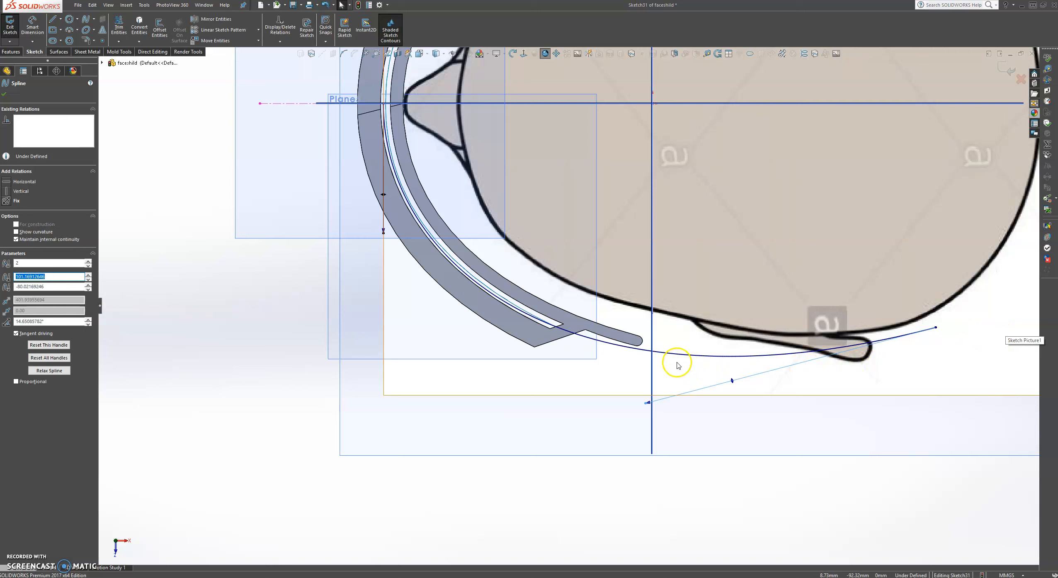
Step: Bring the spline's rear endpoint forward to just behind the ear tip and retune both tangent handles along the slot
left_click_drag(937, 329, 882, 337)
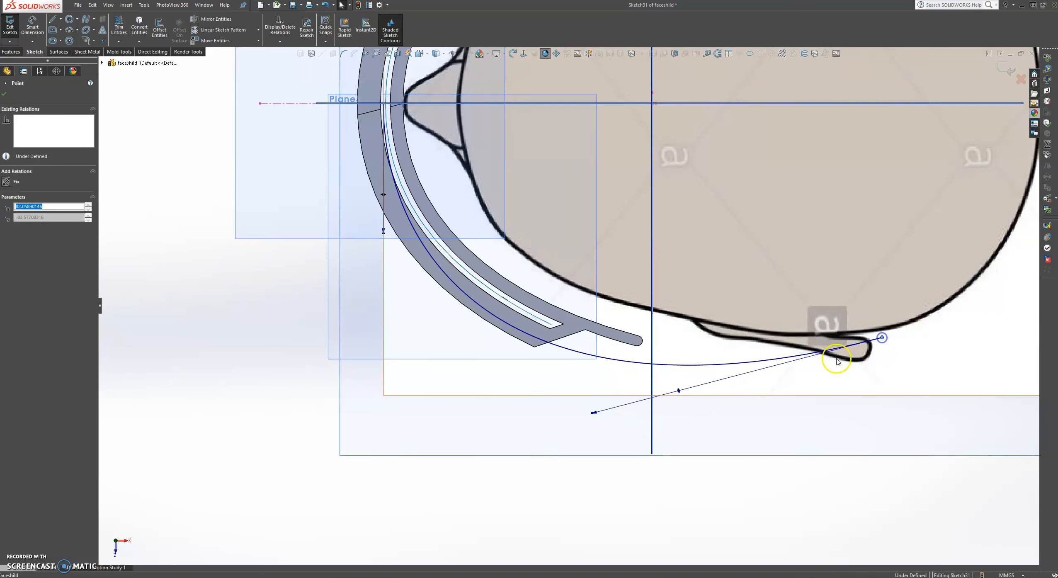
left_click_drag(591, 414, 647, 404)
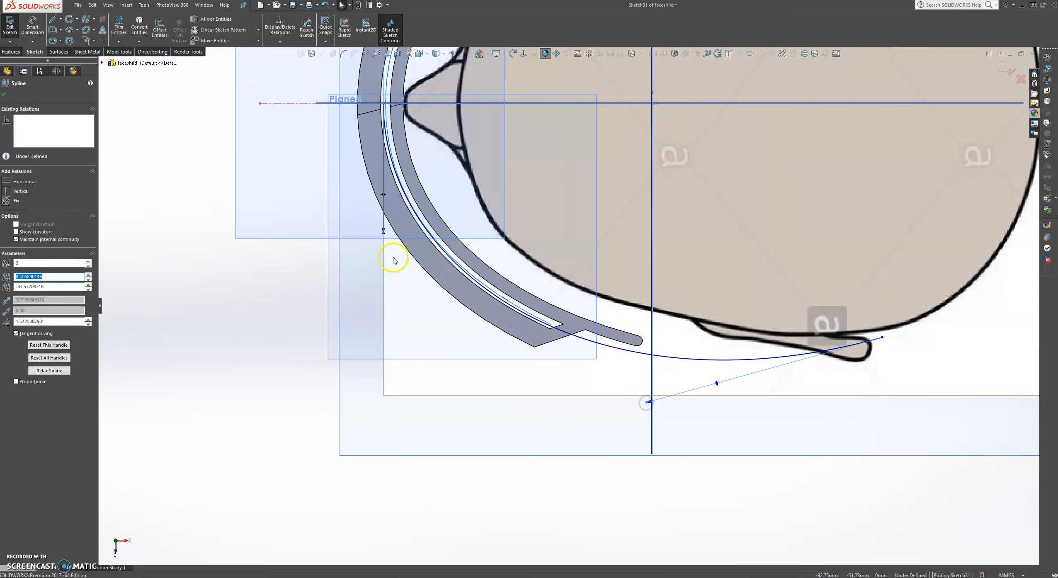
left_click(385, 235)
left_click_drag(385, 240, 387, 262)
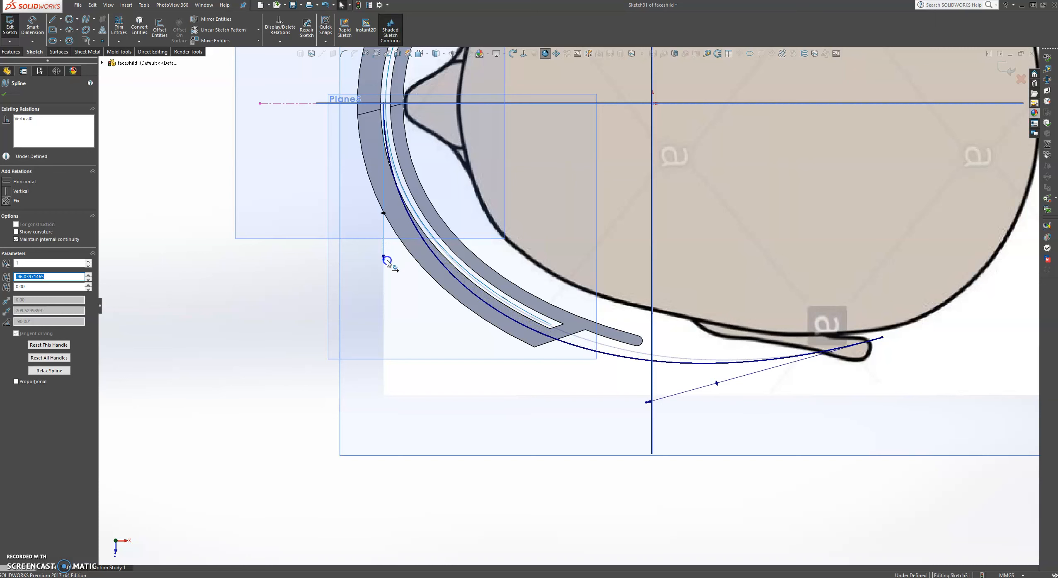
left_click_drag(647, 402, 682, 396)
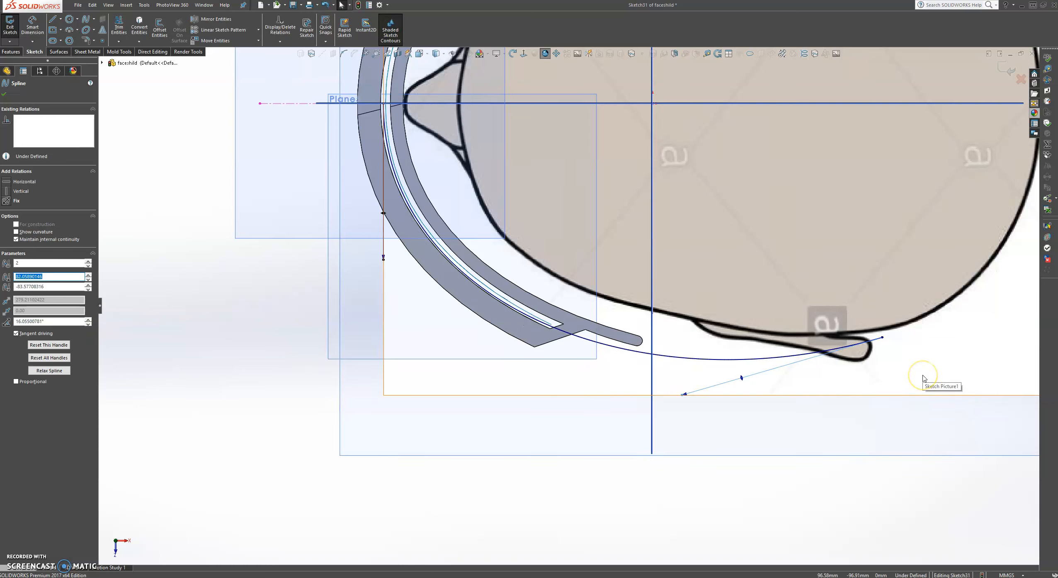
left_click(2, 95)
Step: Draw a short horizontal construction line in front of the headband, aligned with the head's centre axis
key("f")
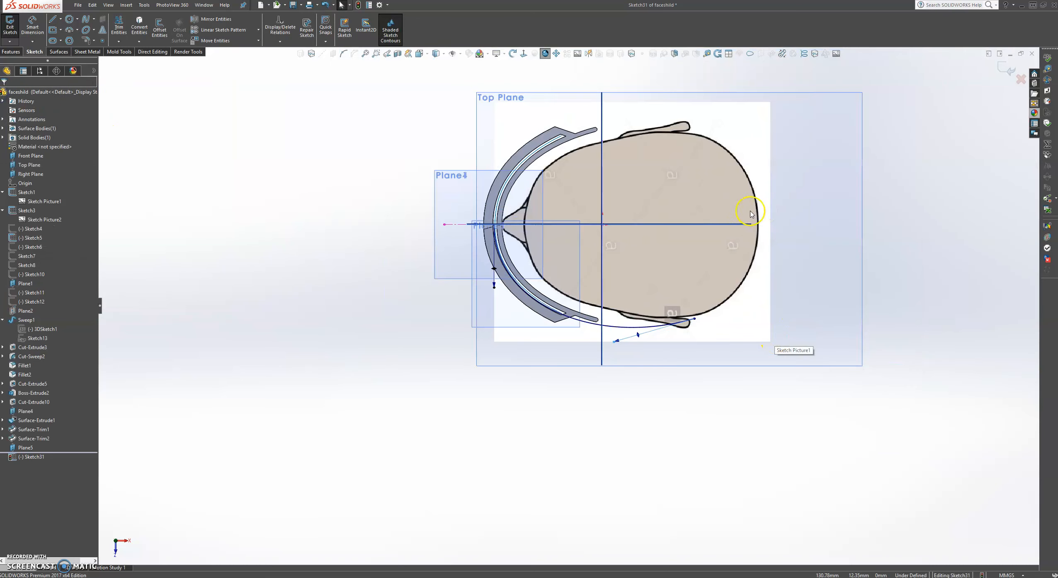
scroll(751, 214, "down", 1)
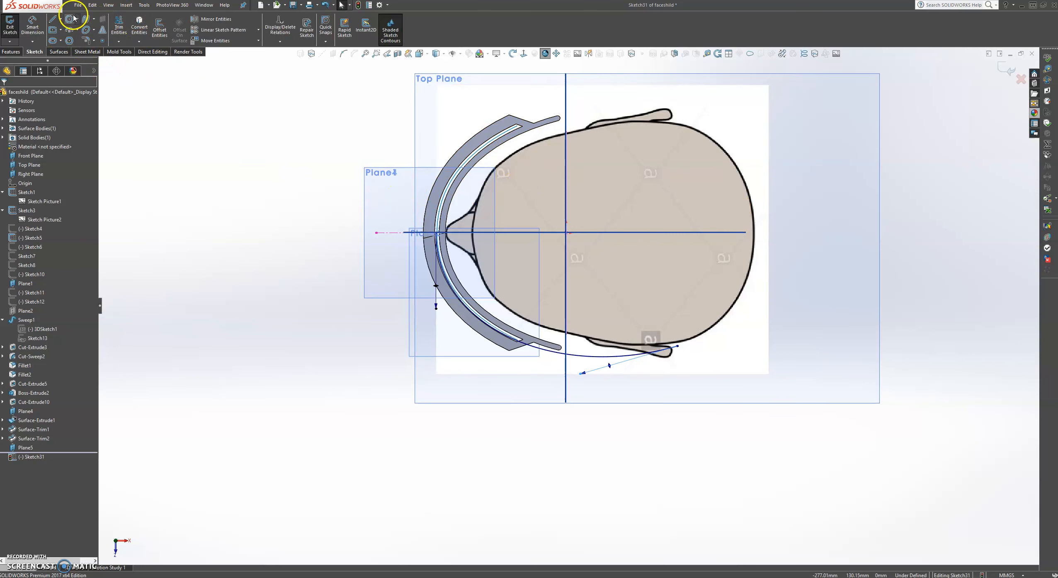
left_click(60, 19)
left_click(66, 39)
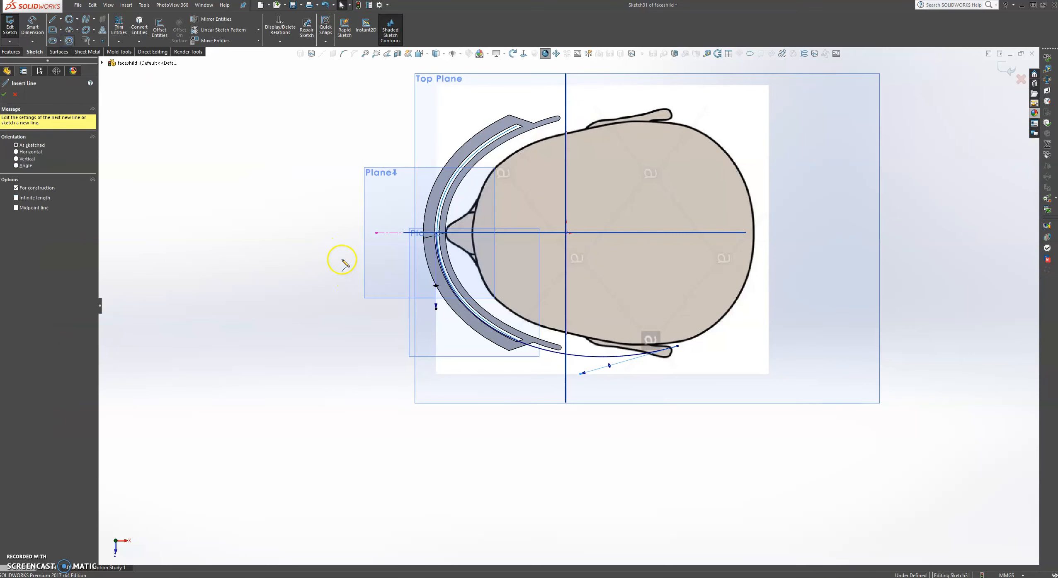
left_click(339, 233)
left_click(282, 233)
key("Escape")
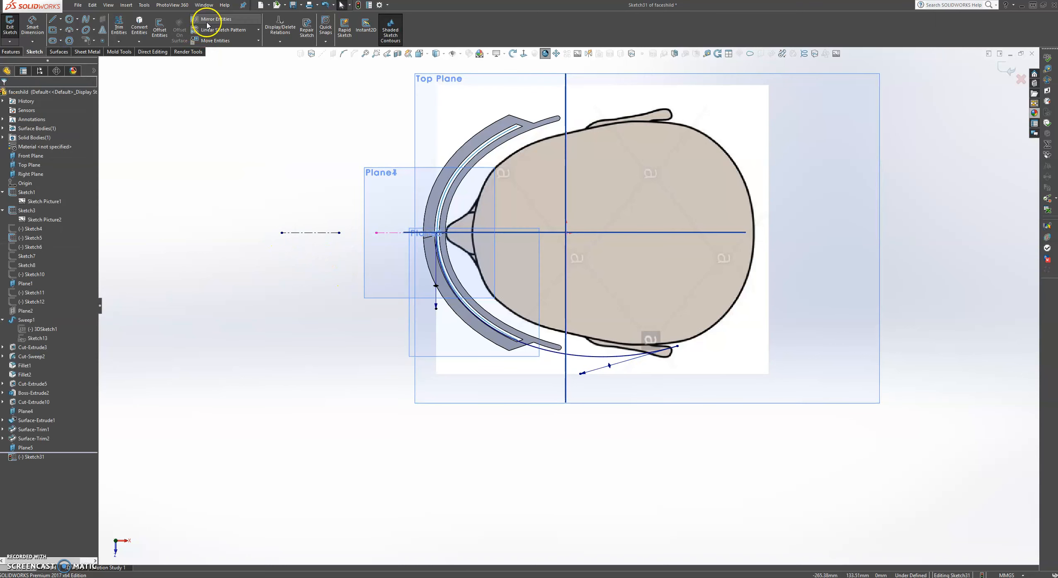
Step: Mirror the strap spline about the short horizontal construction line to create its counterpart along the opposite side of the head
left_click(208, 19)
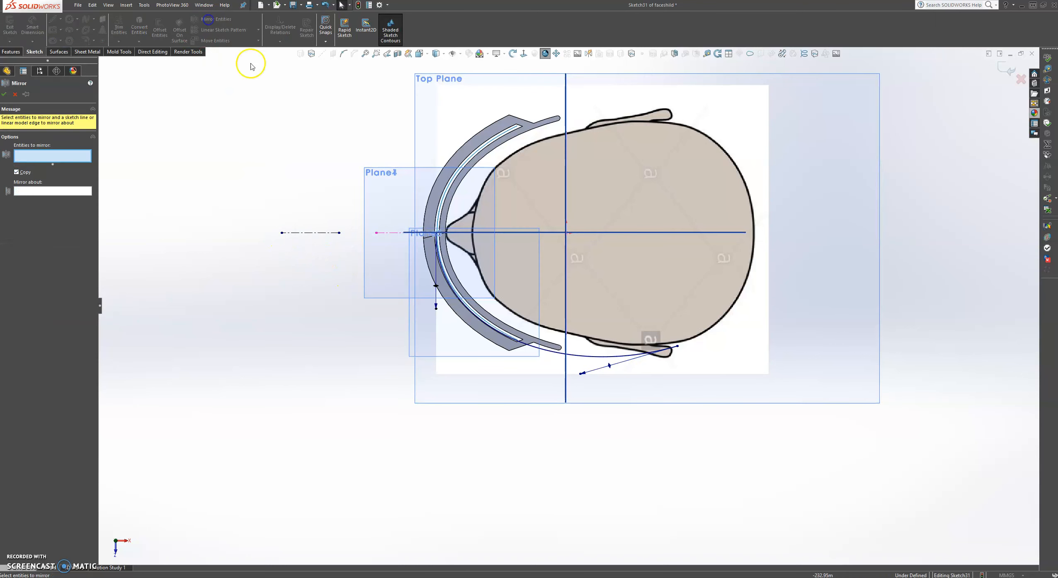
left_click(582, 358)
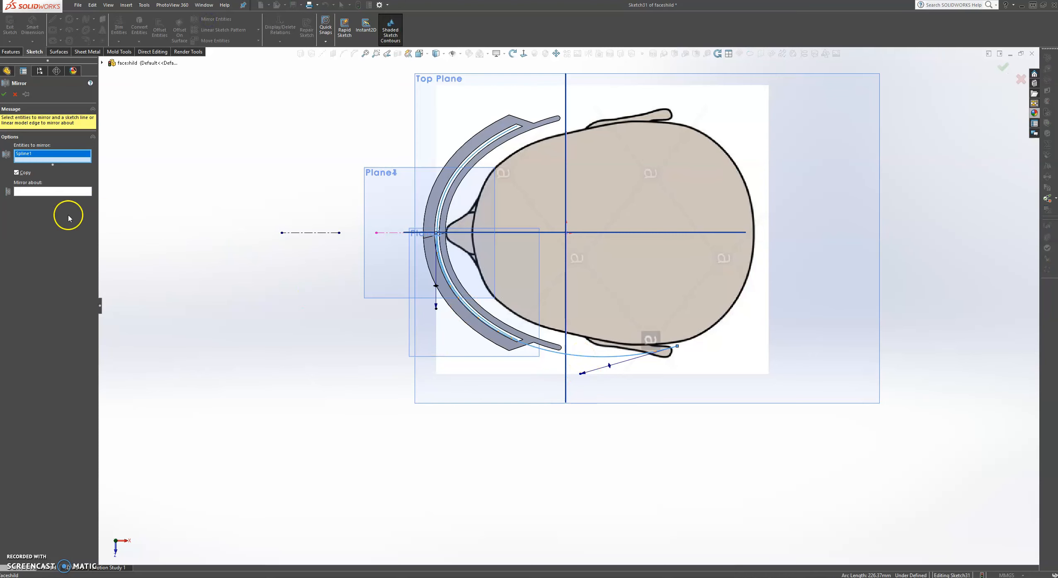
left_click(56, 193)
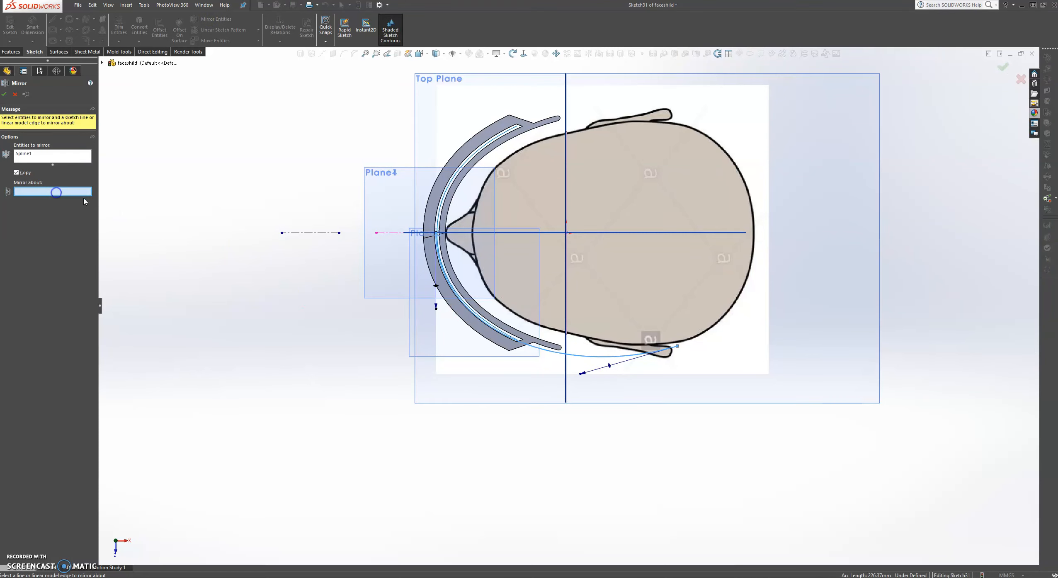
left_click(302, 233)
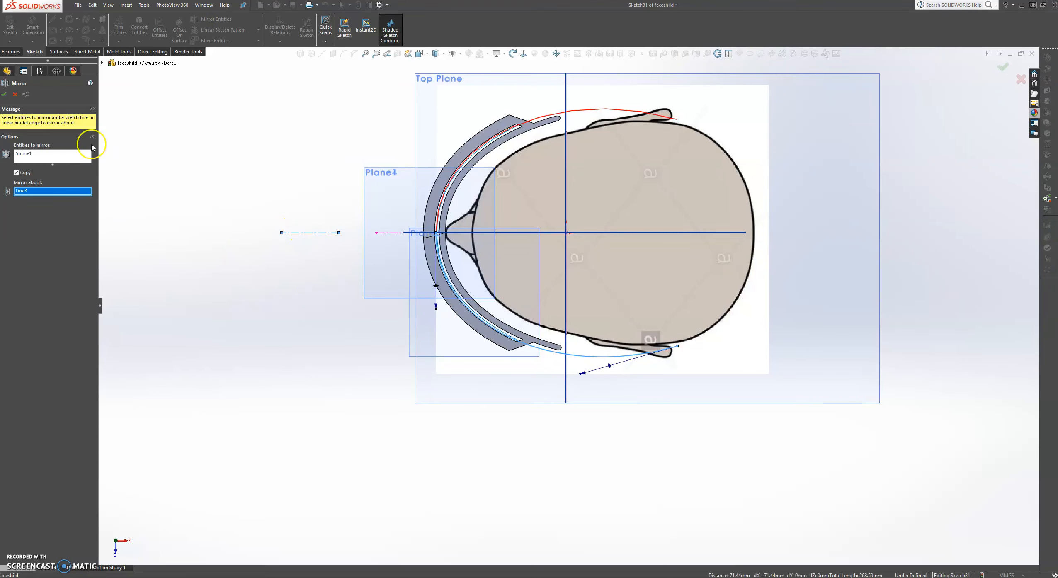
left_click(5, 95)
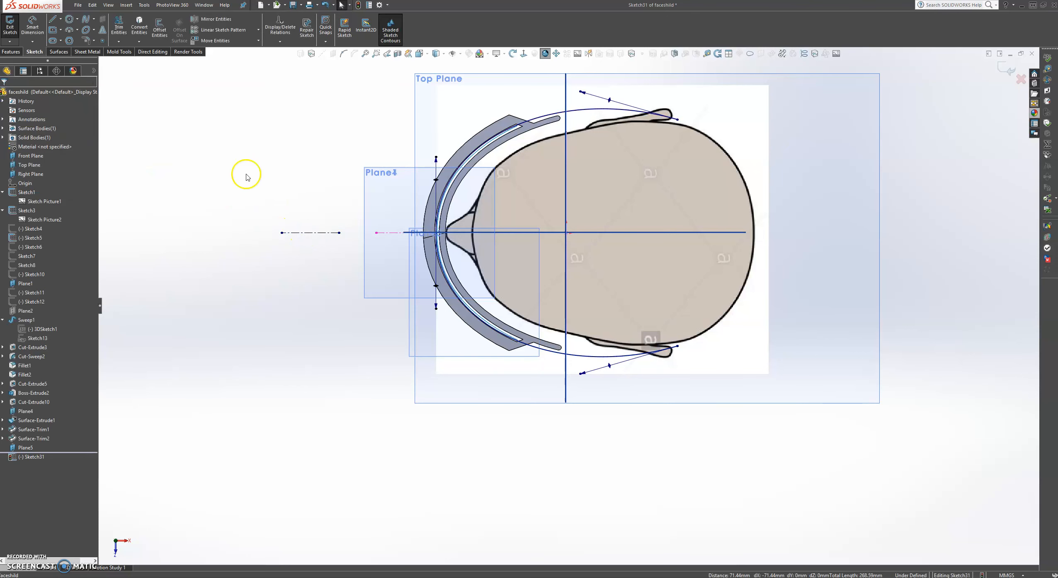
Step: Draw a two-point spline joining both rear strap endpoints and pull its tangent handles so it bulges around the back of the head
left_click(86, 18)
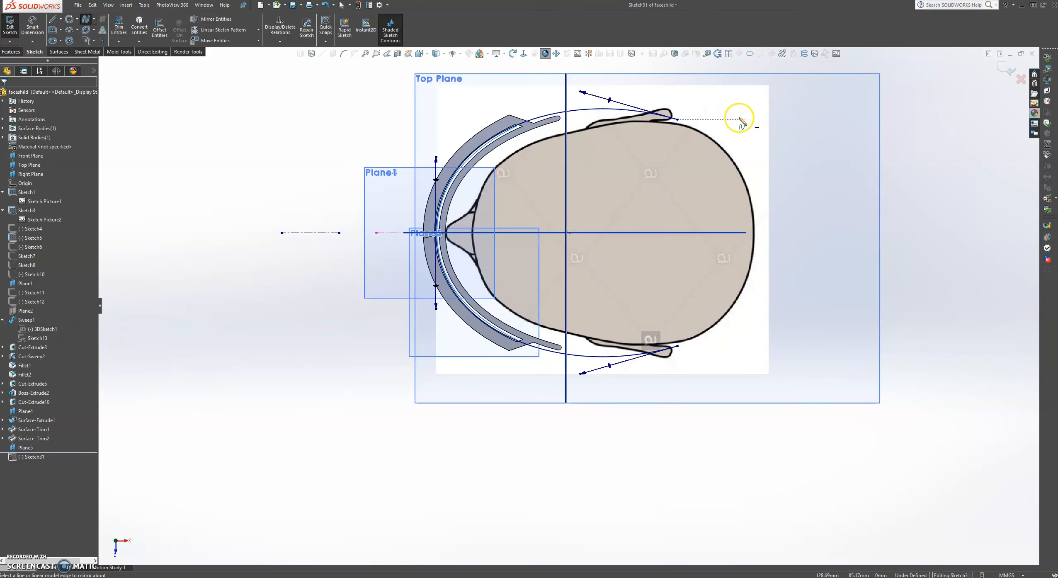
left_click(677, 119)
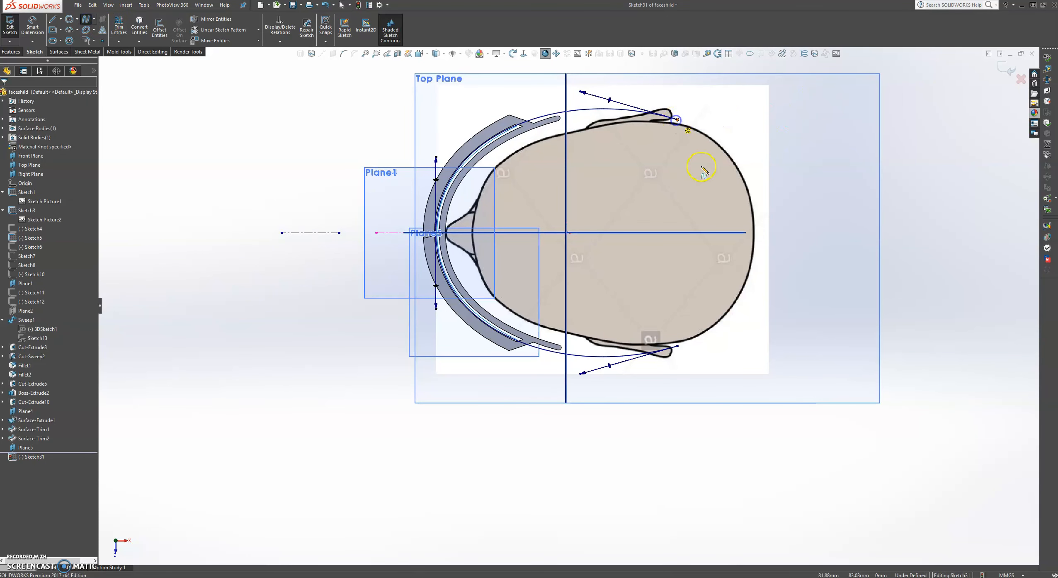
double_click(679, 346)
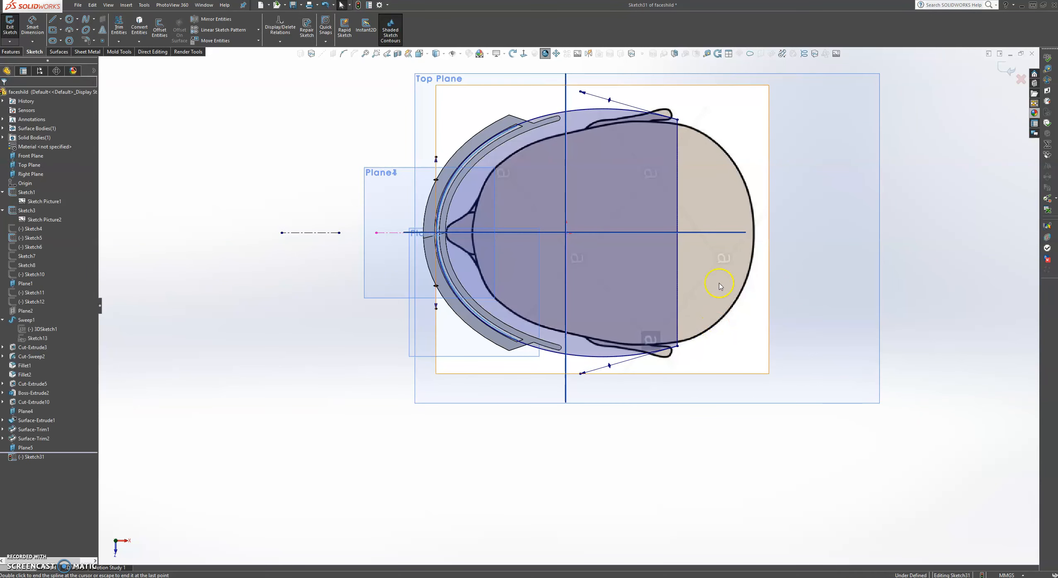
left_click(678, 203)
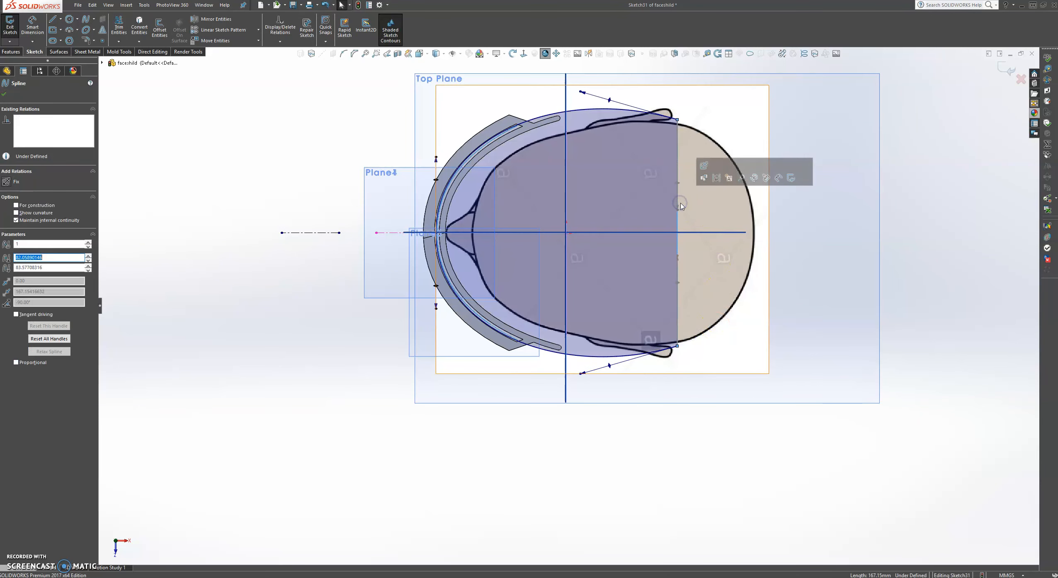
left_click_drag(679, 215, 821, 186)
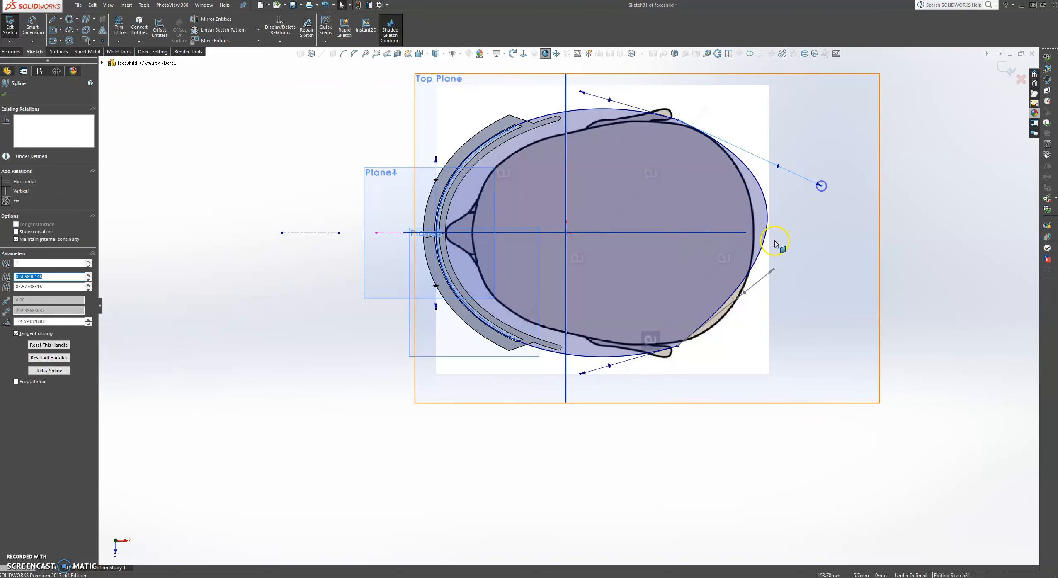
left_click_drag(775, 269, 759, 327)
Step: Make the rear spline tangent to the original strap spline where they meet behind the ear
scroll(687, 352, "down", 5)
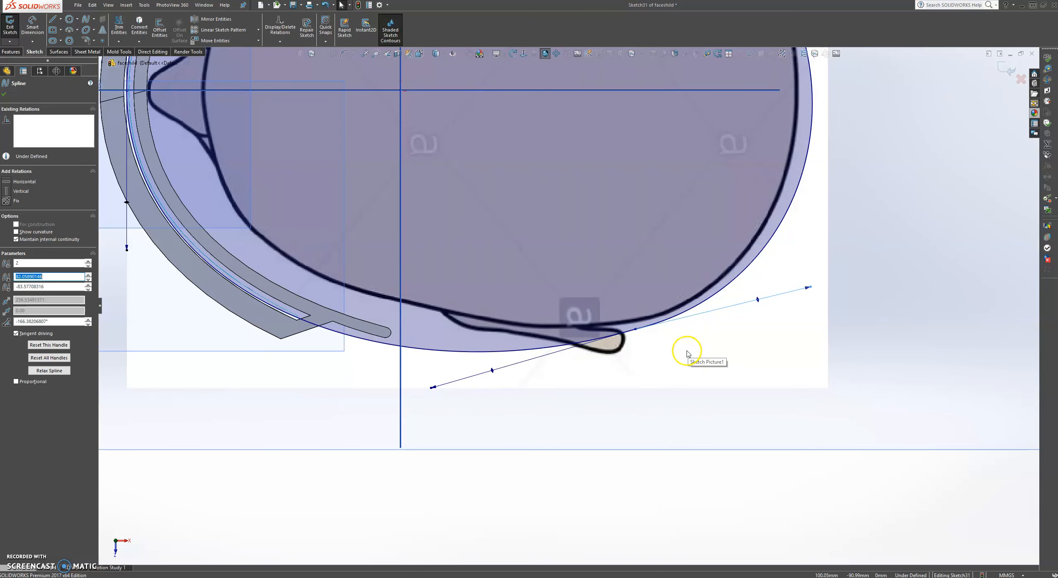
left_click(628, 333)
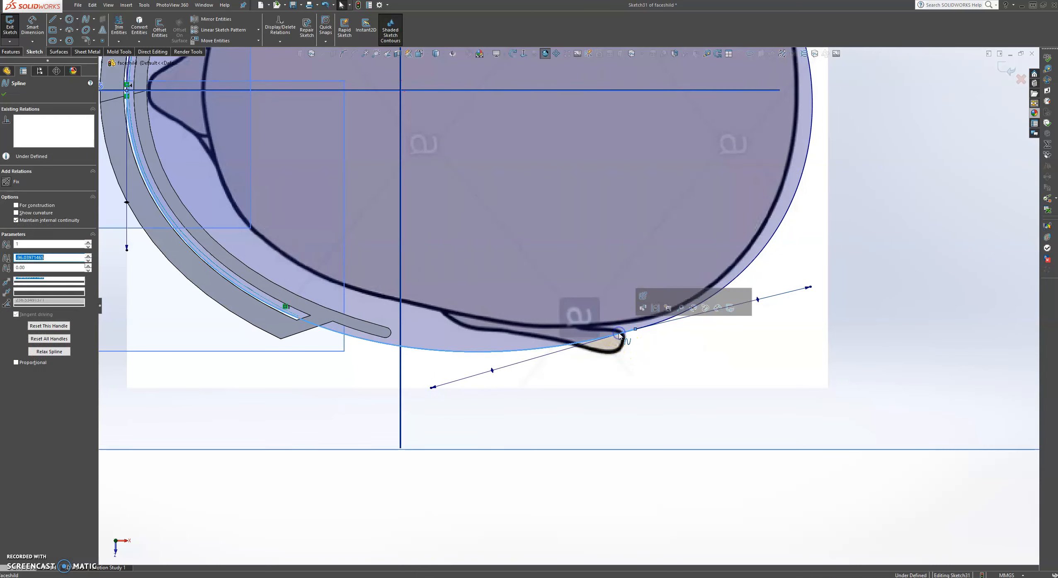
left_click(658, 325, "ctrl")
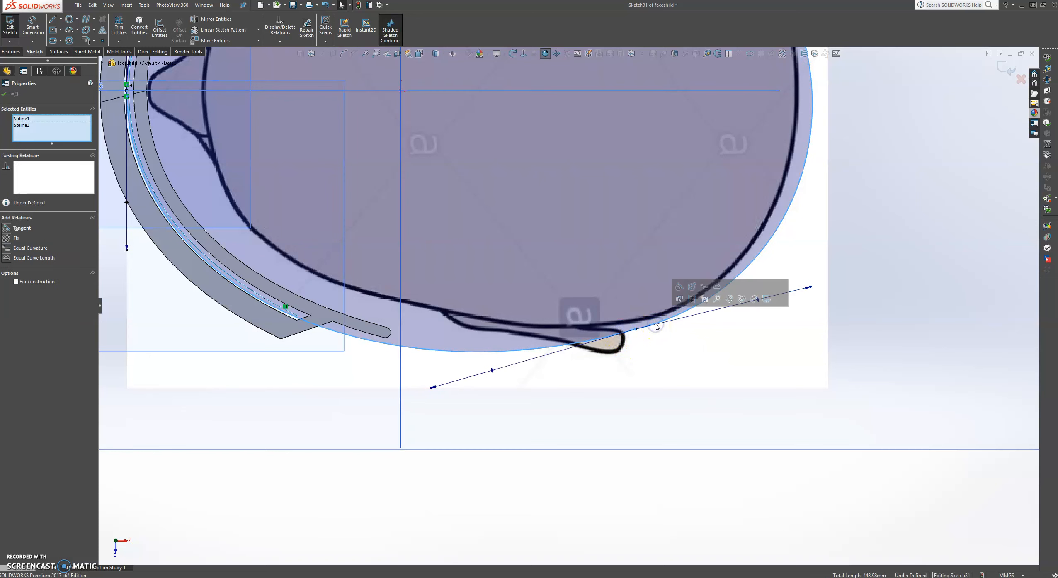
left_click(680, 286)
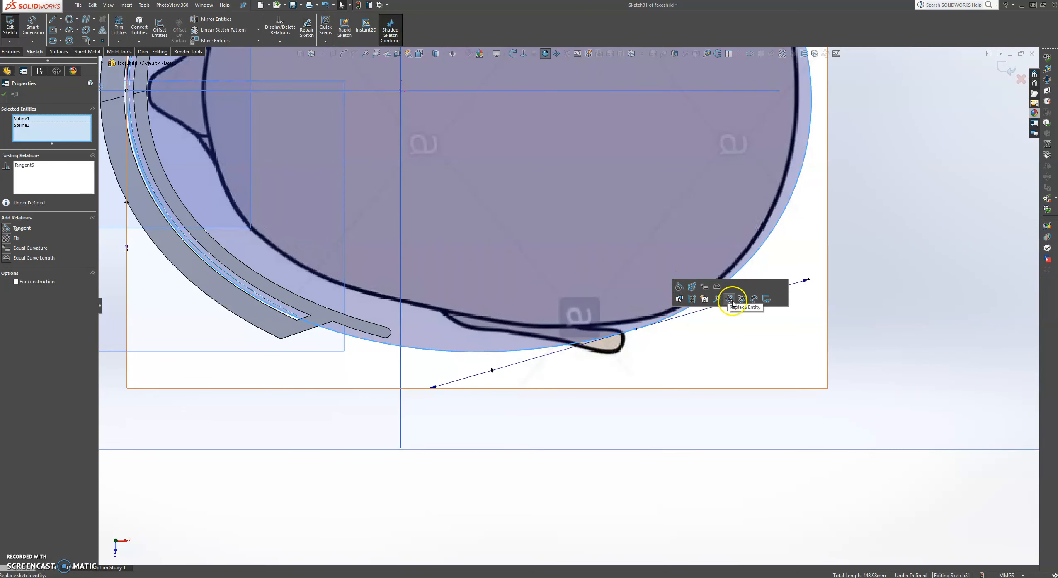
left_click(861, 253)
Step: Make the rear spline tangent to the mirrored strap spline and adjust its handle there to follow the back of the head
scroll(858, 253, "up", 4)
scroll(672, 106, "down", 2)
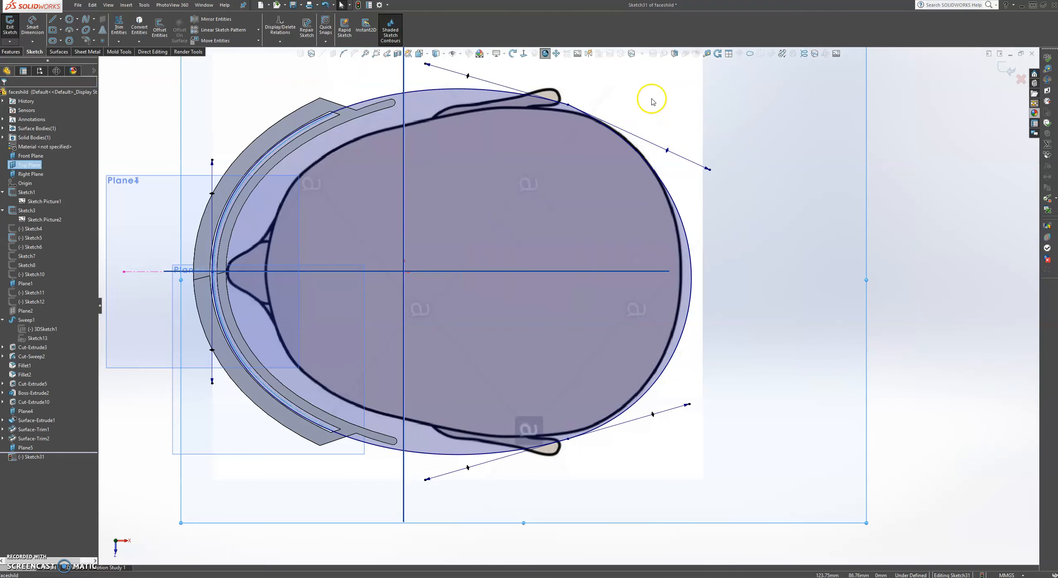
left_click(557, 100)
left_click(584, 111, "ctrl")
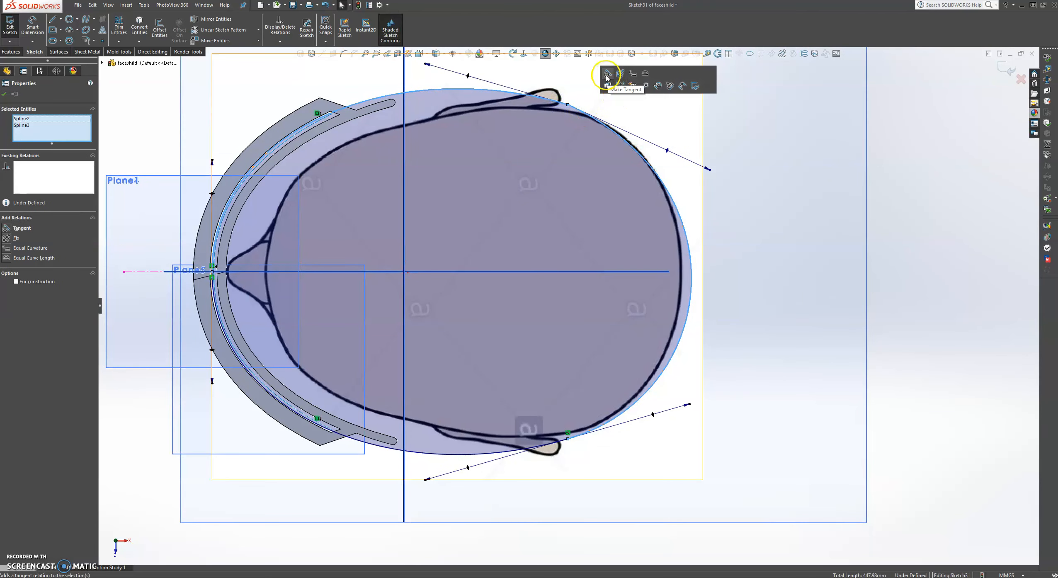
left_click(607, 75)
left_click(755, 174)
left_click_drag(717, 147, 694, 143)
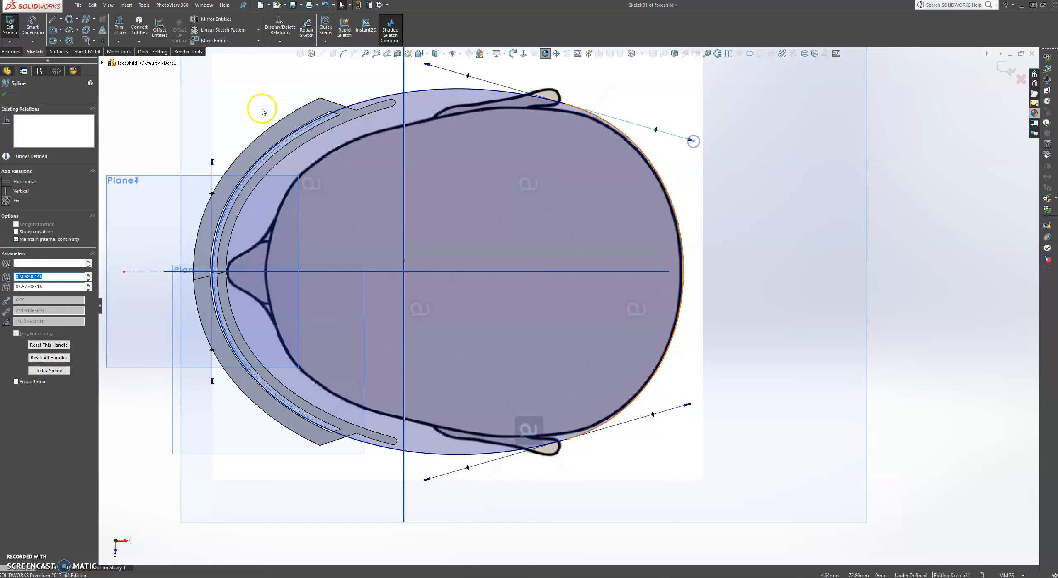
left_click(6, 96)
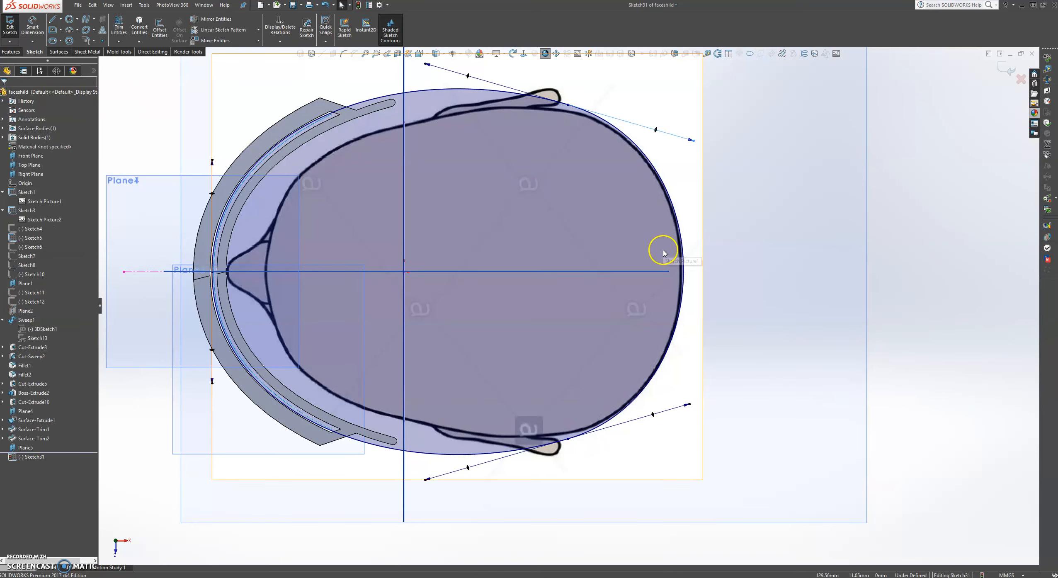
Step: Offset the whole closed strap outline outward by 3 mm
scroll(664, 253, "up", 3)
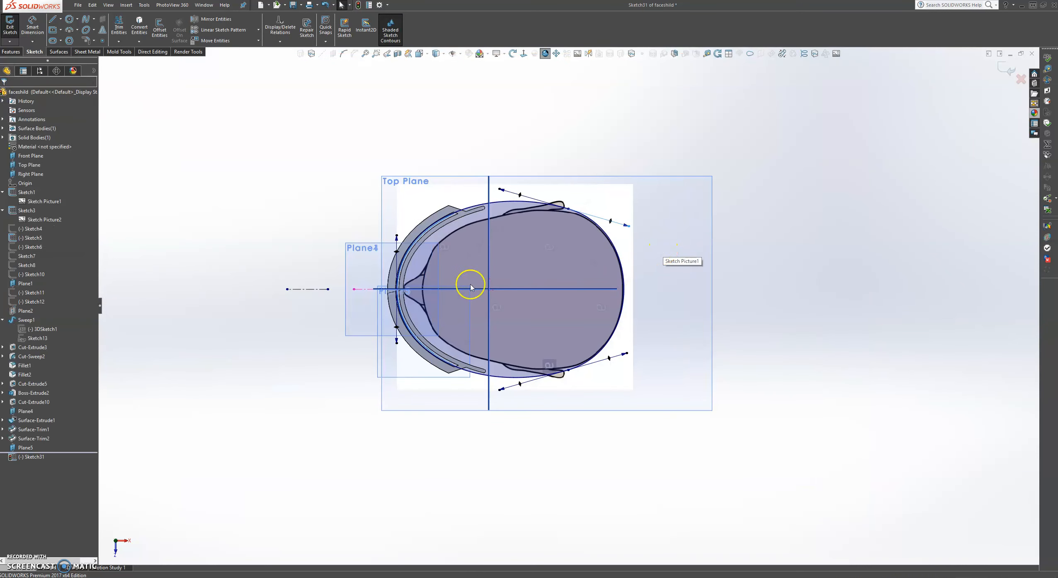
left_click(156, 29)
left_click(530, 186)
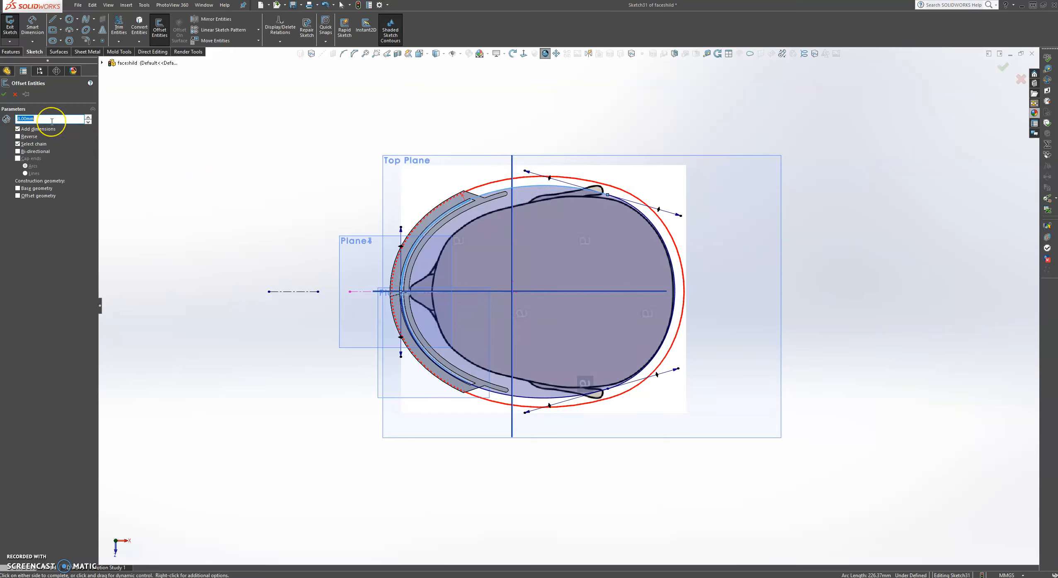
type("2")
key("Return")
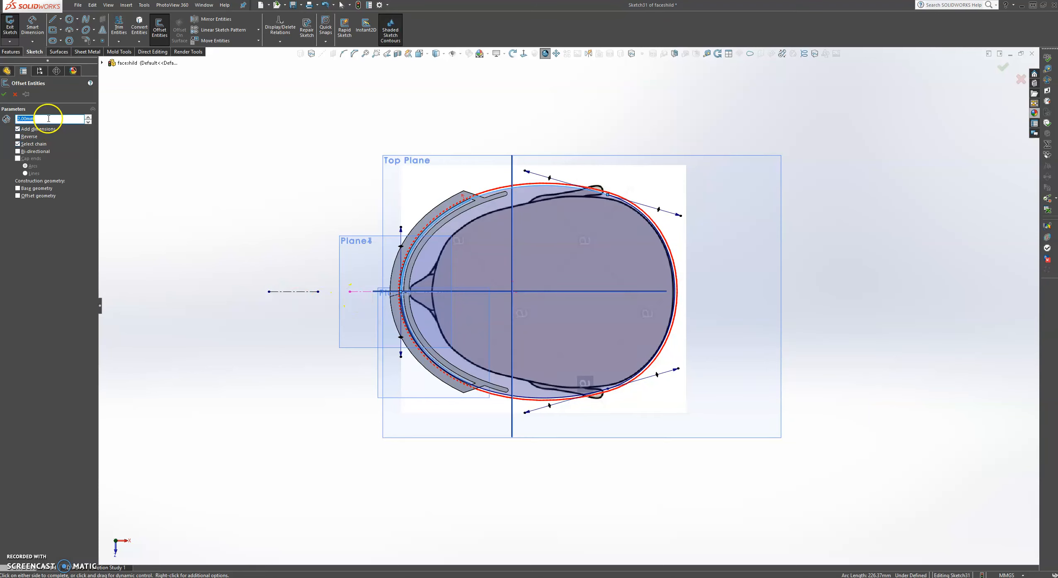
type("3")
key("Return")
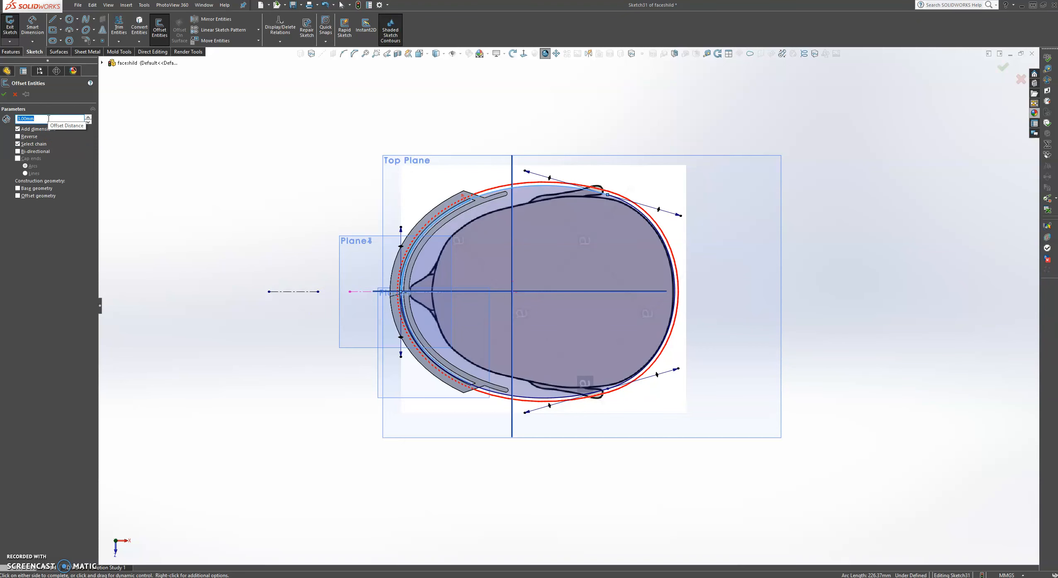
left_click(16, 95)
left_click(4, 96)
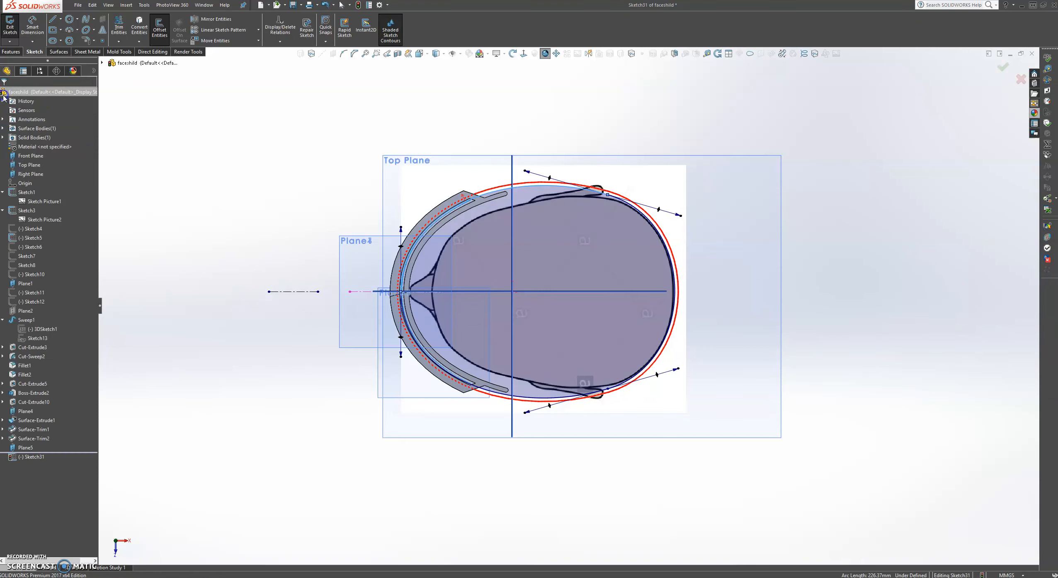
Step: Finish the strap sketch and start a boss extrusion from it
mouse_move(508, 498)
middle_mouse_down()
mouse_move(496, 486)
mouse_move(492, 406)
mouse_move(532, 308)
mouse_move(550, 323)
mouse_move(518, 314)
middle_mouse_up()
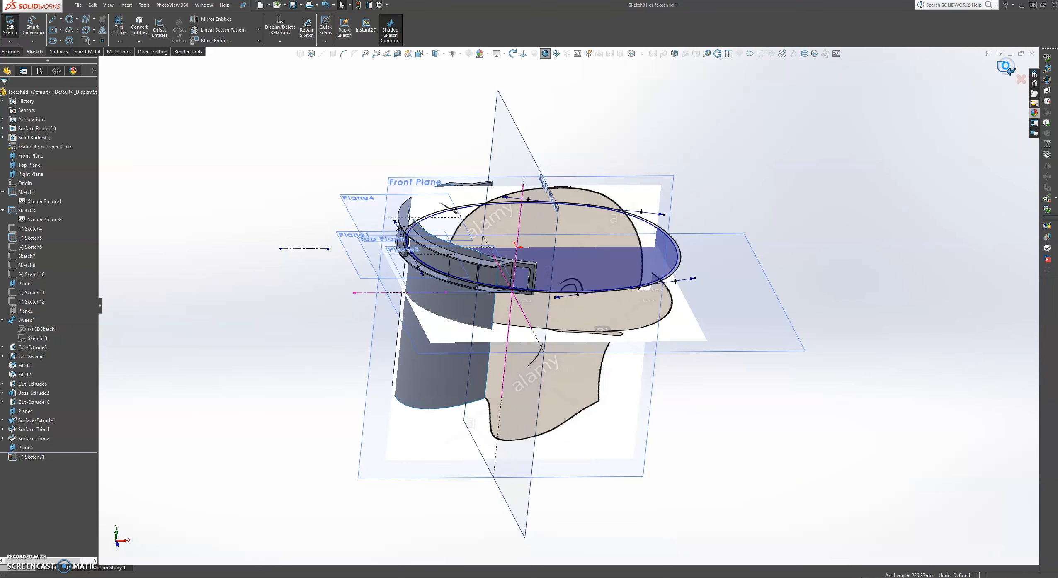
left_click(1005, 68)
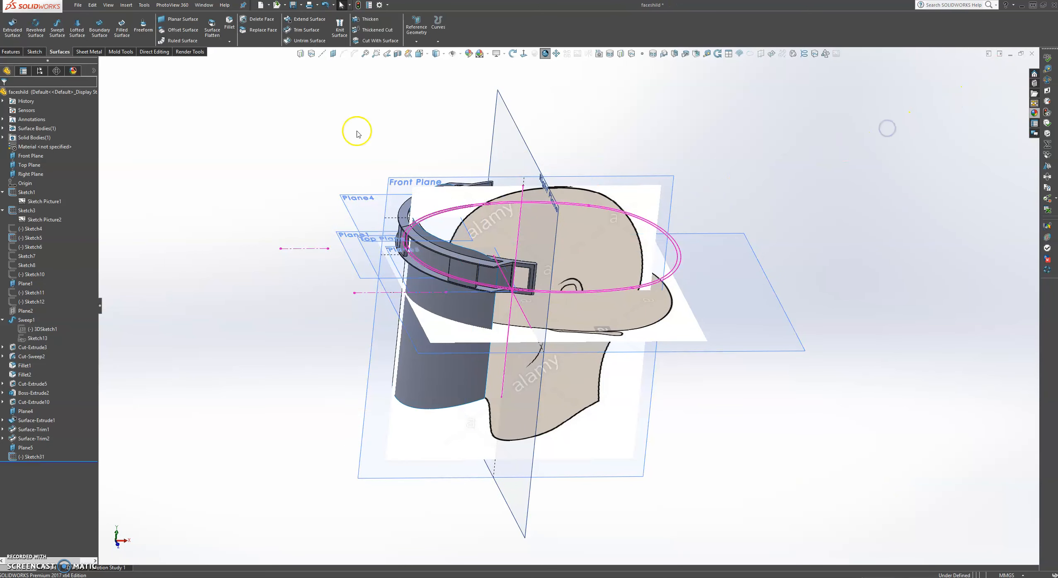
left_click(12, 52)
left_click(15, 28)
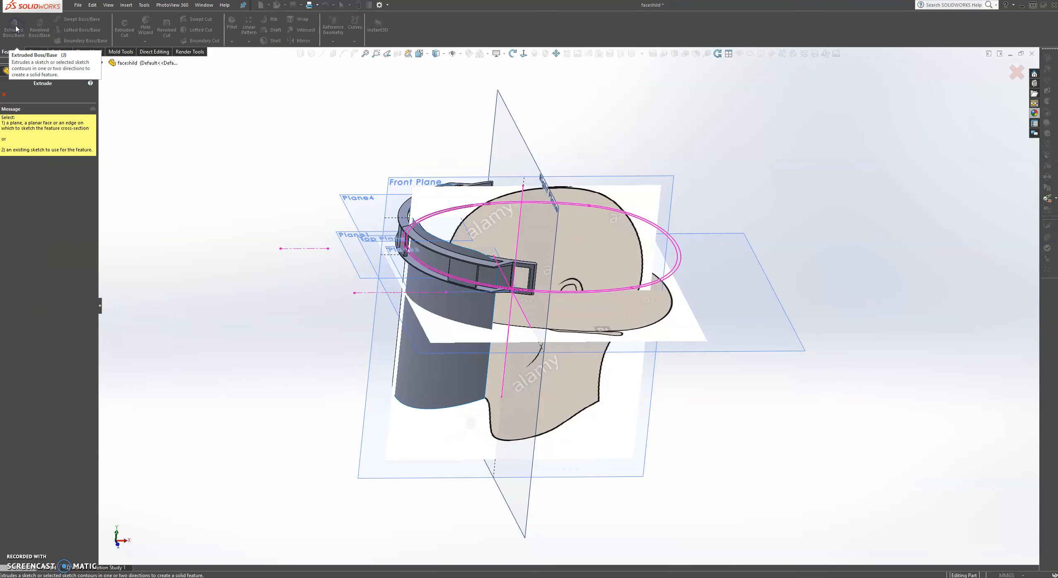
left_click(682, 263)
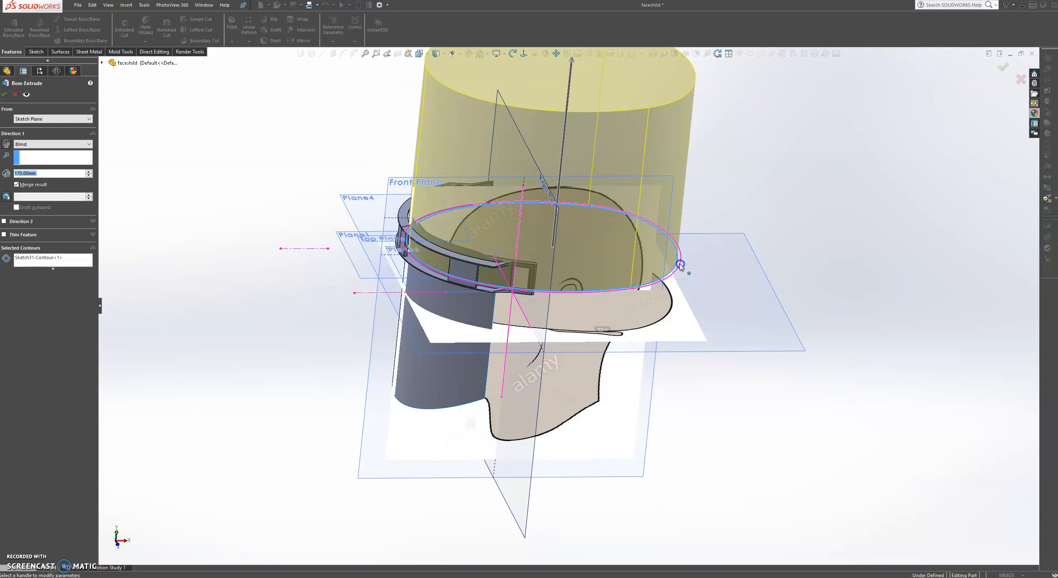
Step: Replace the extrusion's selected contour with the thin ring region between the two strap outlines
left_click(53, 174)
left_click(40, 261)
right_click(41, 259)
left_click(55, 266)
scroll(722, 272, "down", 1)
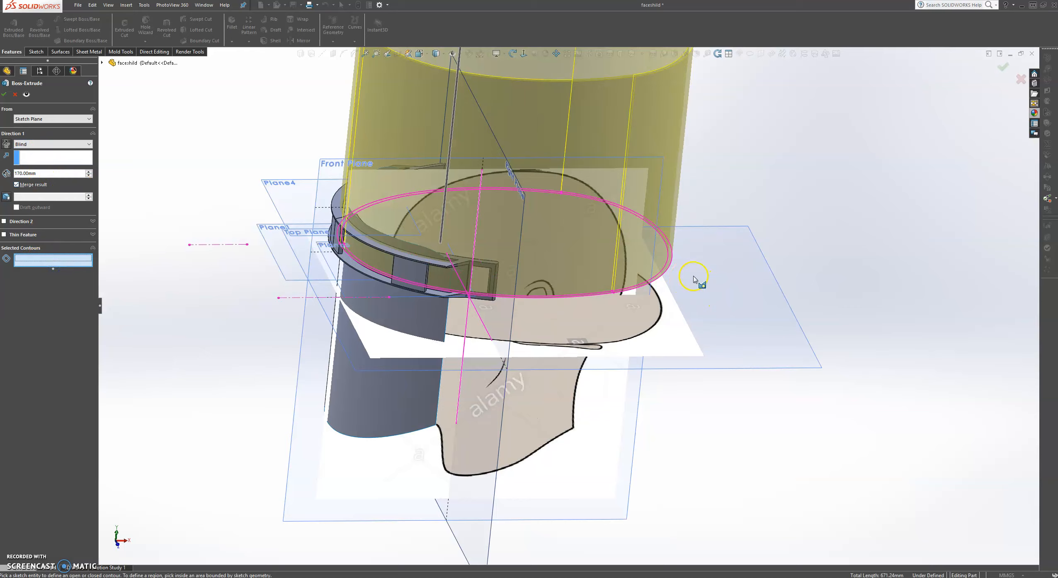
scroll(694, 278, "down", 4)
left_click(596, 269)
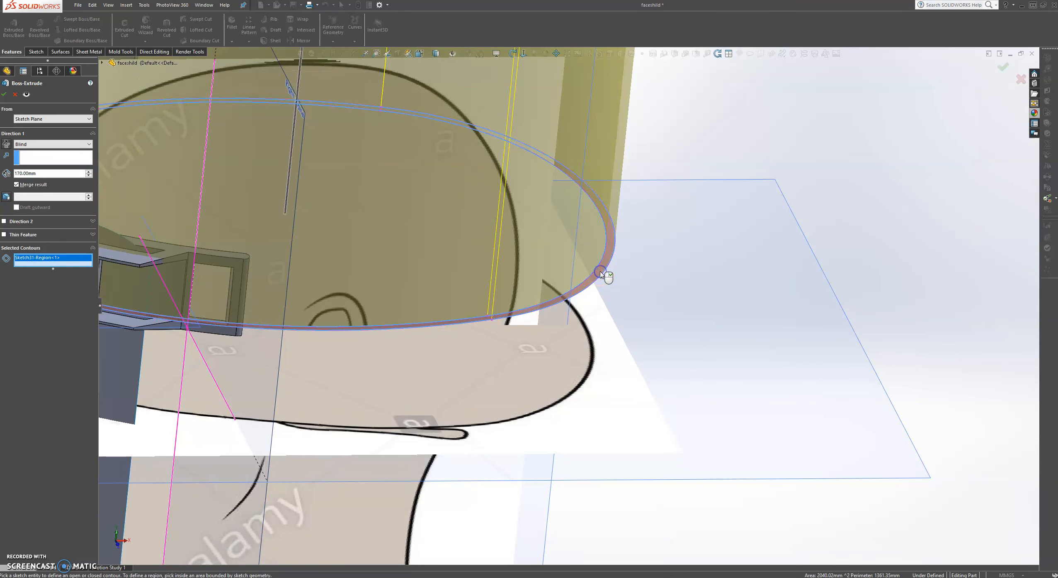
scroll(564, 262, "up", 5)
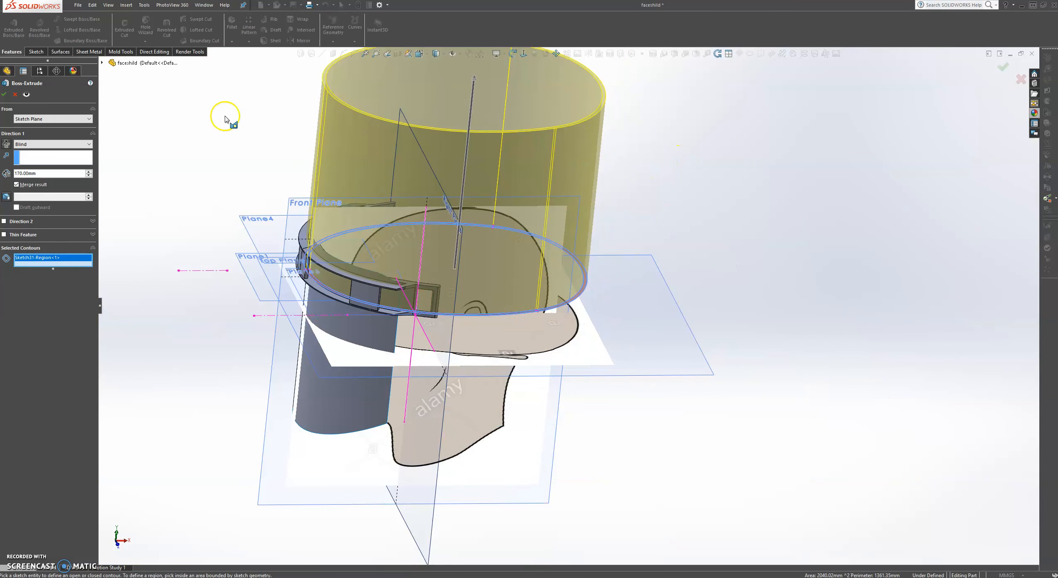
Step: Reduce the strap ring's blind extrusion depth to 18 mm so it fits the headband's height, and complete the extrusion
scroll(232, 174, "down", 2)
mouse_move(529, 65)
left_mouse_down()
mouse_move(539, 99)
mouse_move(507, 310)
mouse_move(510, 274)
left_mouse_up()
middle_click_drag(449, 332, 395, 262)
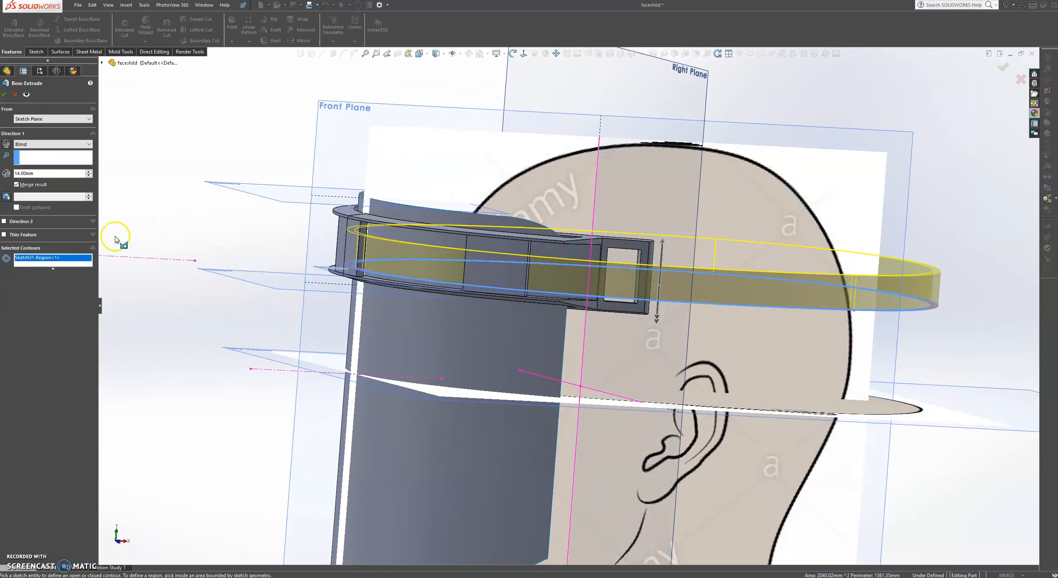
left_click(35, 172)
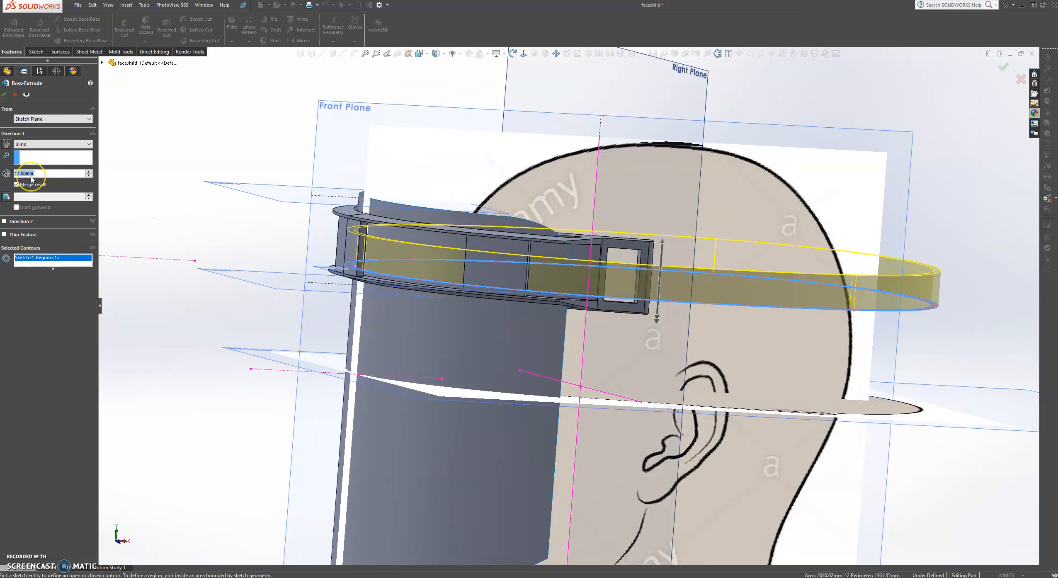
type("16")
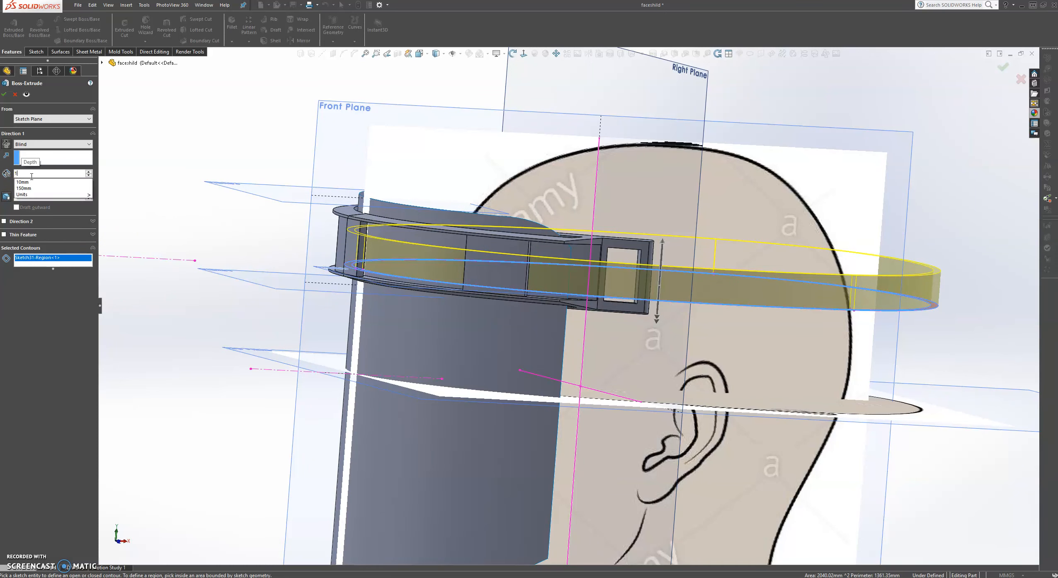
key("Return")
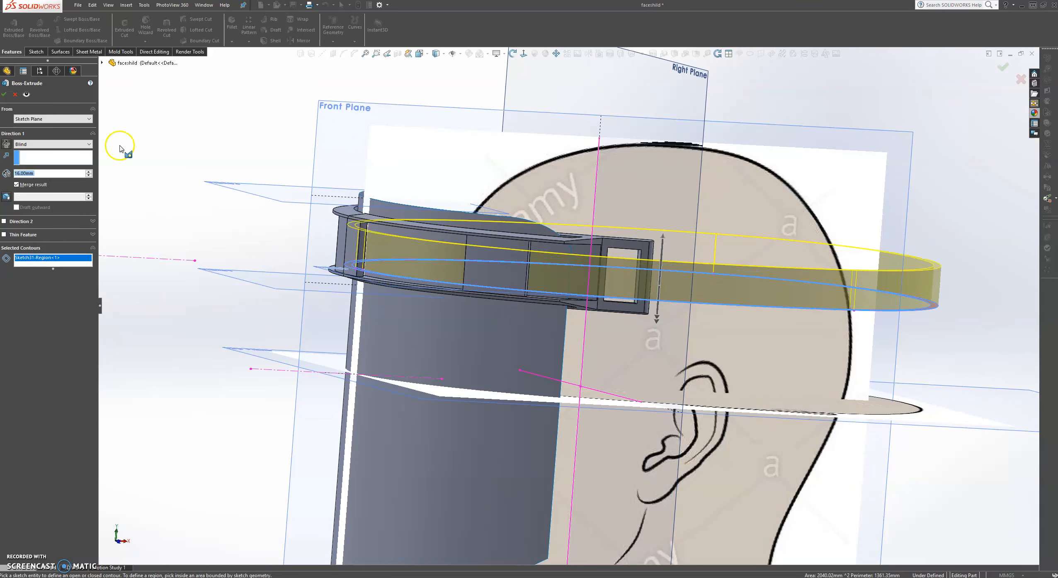
middle_click_drag(286, 215, 248, 206)
left_click(33, 177)
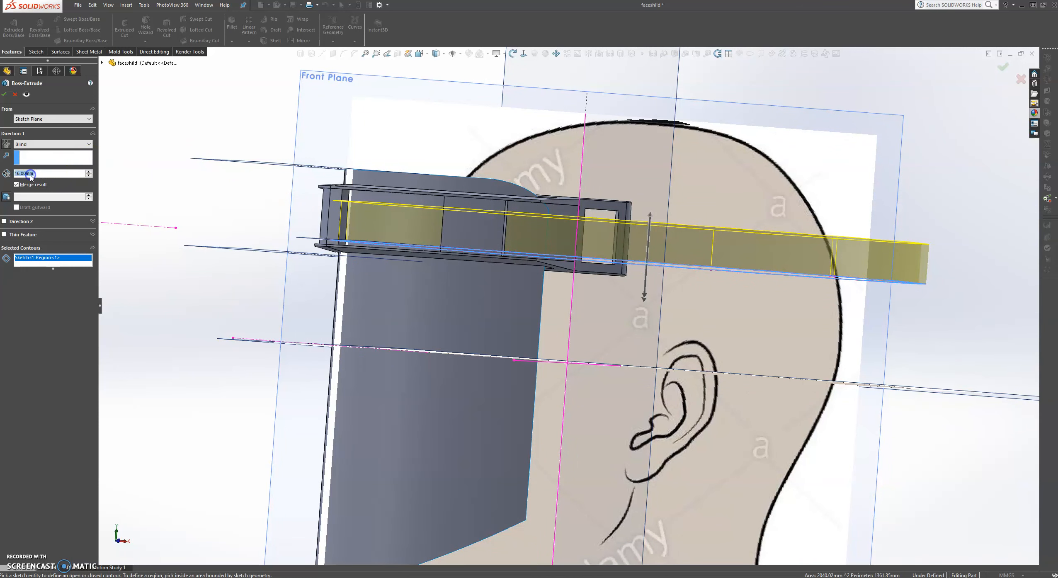
scroll(31, 177, "up", 2)
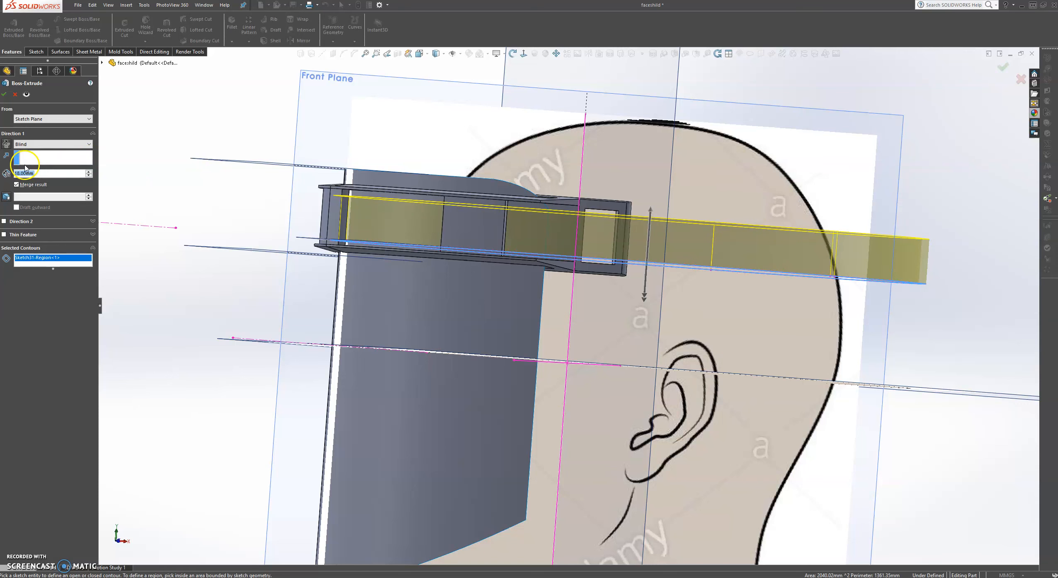
left_click(6, 93)
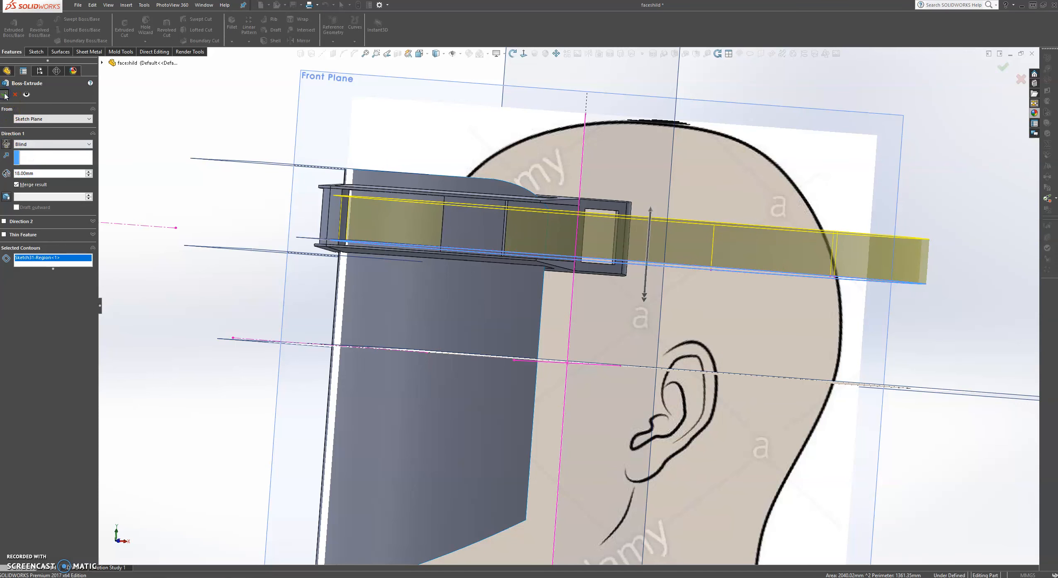
Step: Examine the extruded strap's fit around the headband and the head reference pictures from several angles
middle_click(222, 125)
middle_click_drag(347, 194, 368, 242)
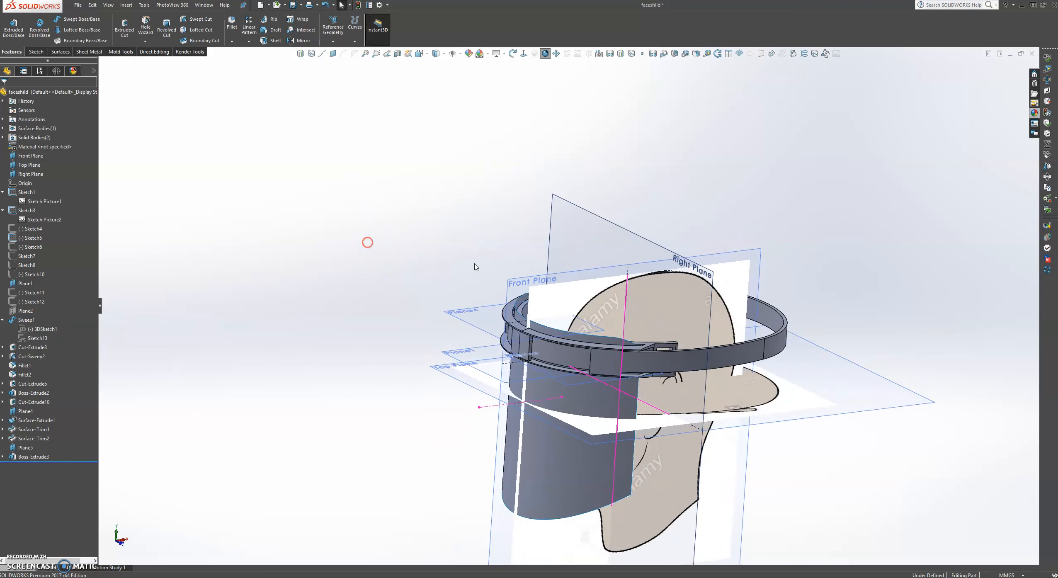
scroll(746, 370, "up", 5)
middle_click_drag(566, 324, 676, 340)
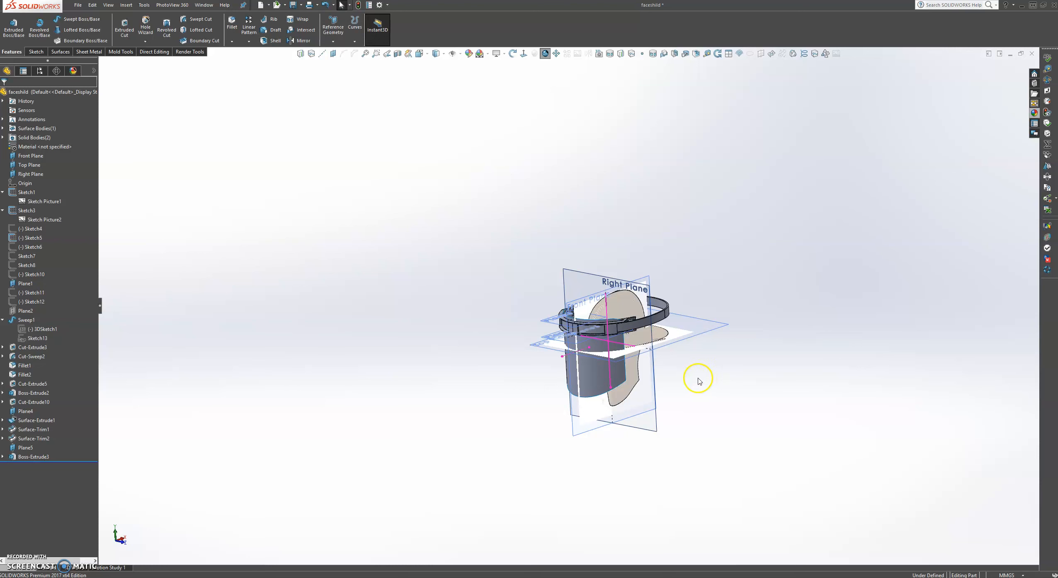
scroll(699, 377, "down", 3)
scroll(664, 357, "down", 2)
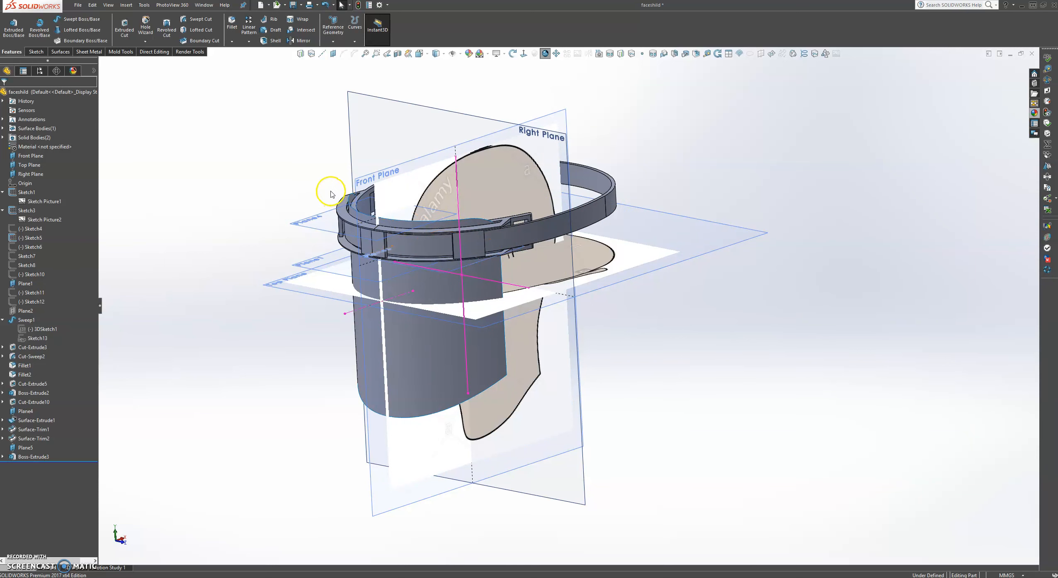
left_click(634, 126)
mouse_move(633, 126)
middle_mouse_down()
mouse_move(656, 165)
mouse_move(668, 151)
mouse_move(617, 137)
mouse_move(625, 142)
middle_mouse_up()
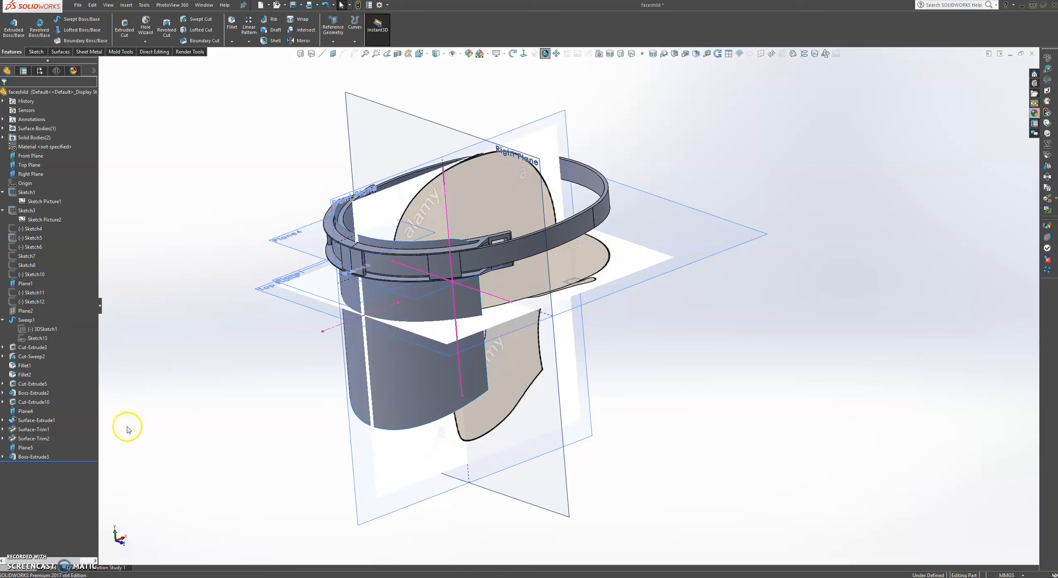